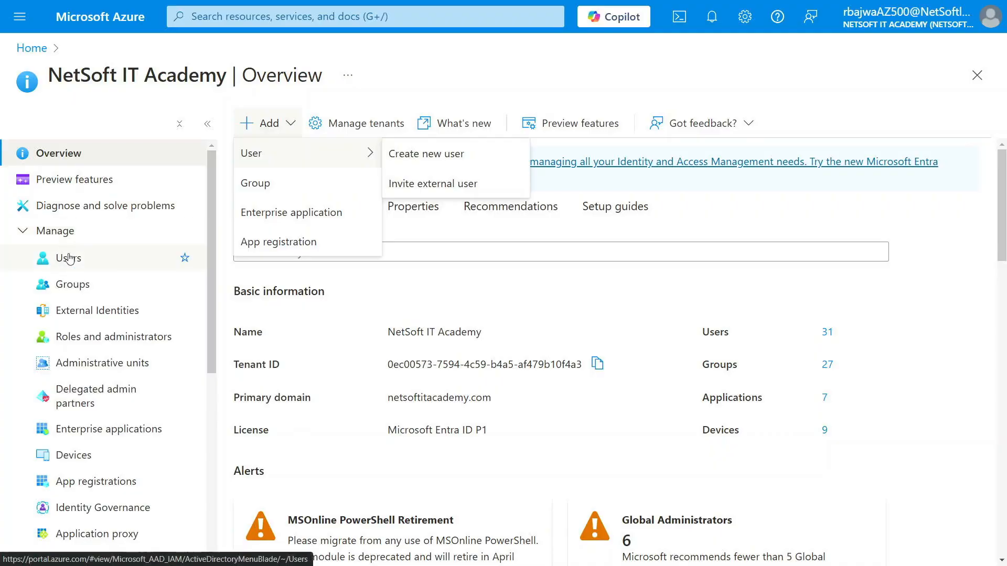
Start a new internal user in the tenant with NITADEMOUSER01 as both user principal name and display name
click(79, 258)
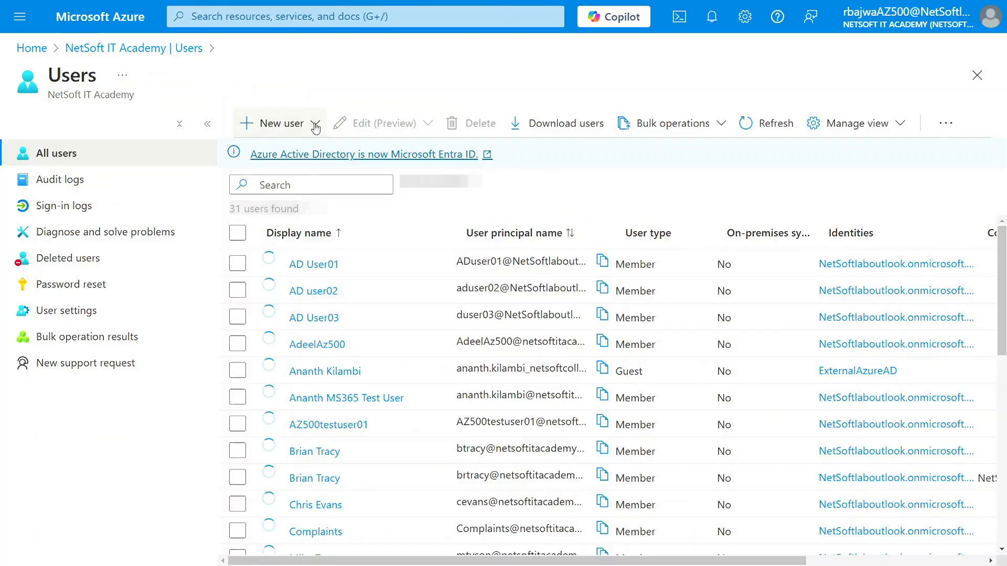
click(315, 125)
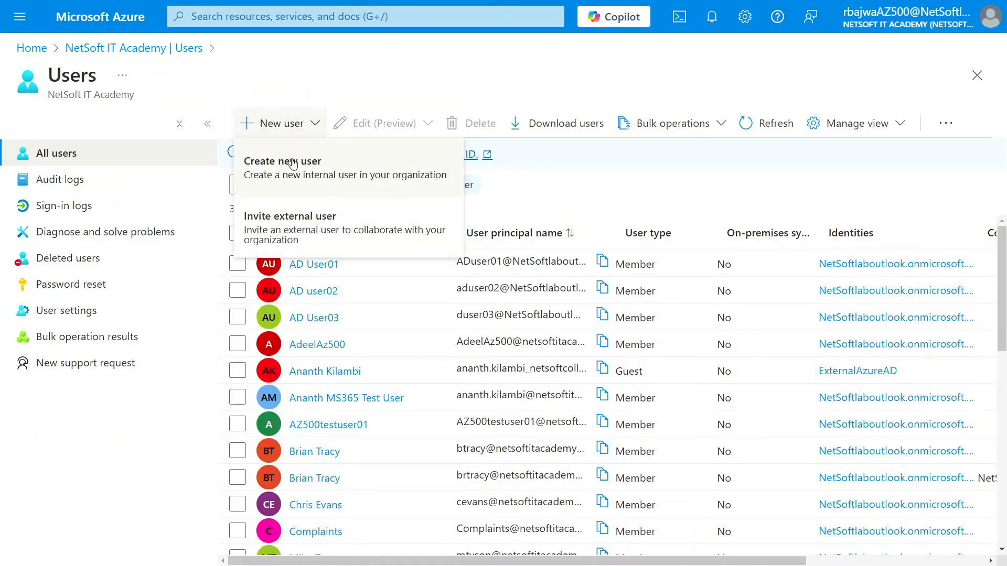
click(308, 167)
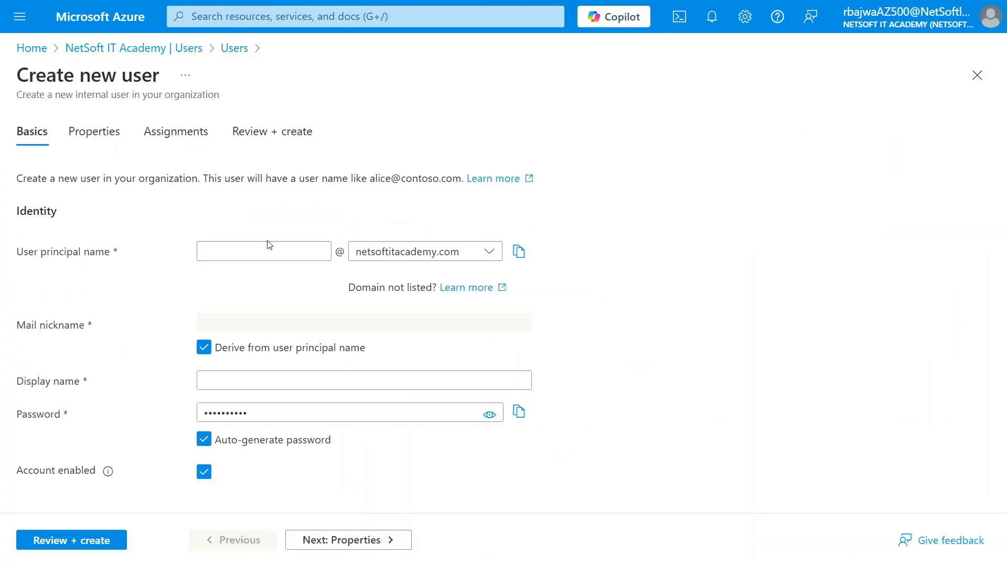
click(274, 252)
text(NITADEMO)
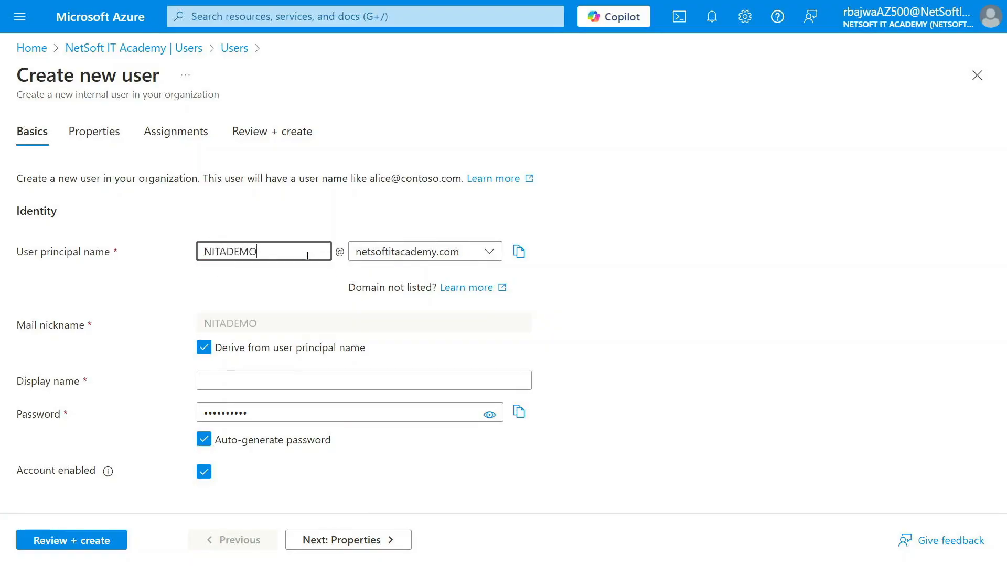
text(USER01)
drag(313, 252, 188, 255)
key(ctrl+c)
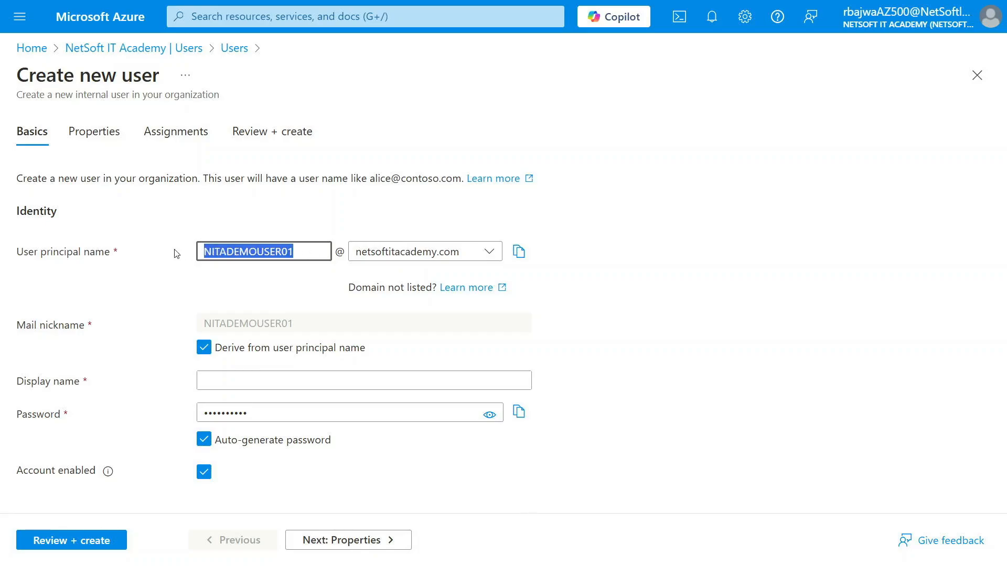
click(217, 380)
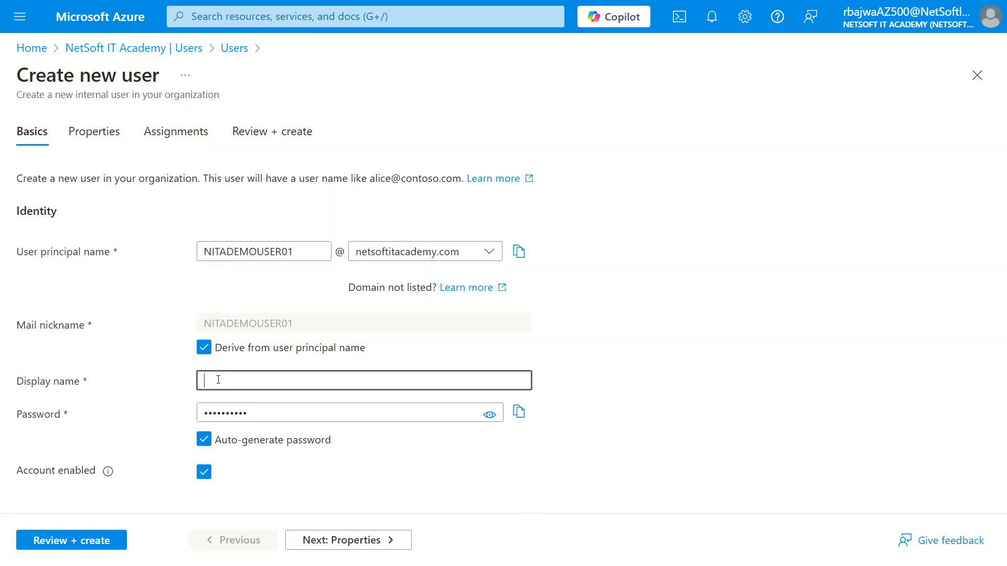
key(ctrl+v)
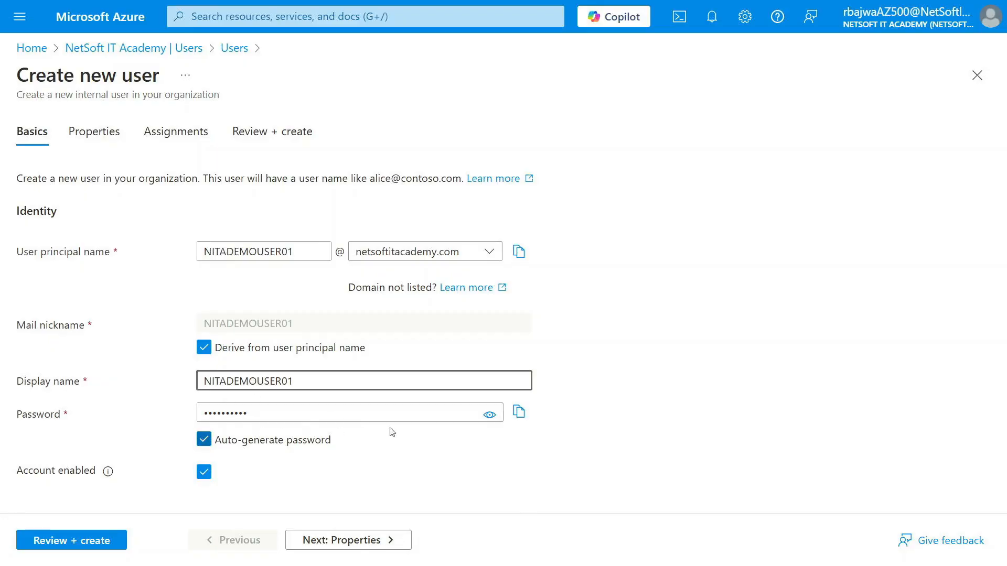
Reveal the auto-generated password and review the new user's optional identity, job and contact properties
click(492, 418)
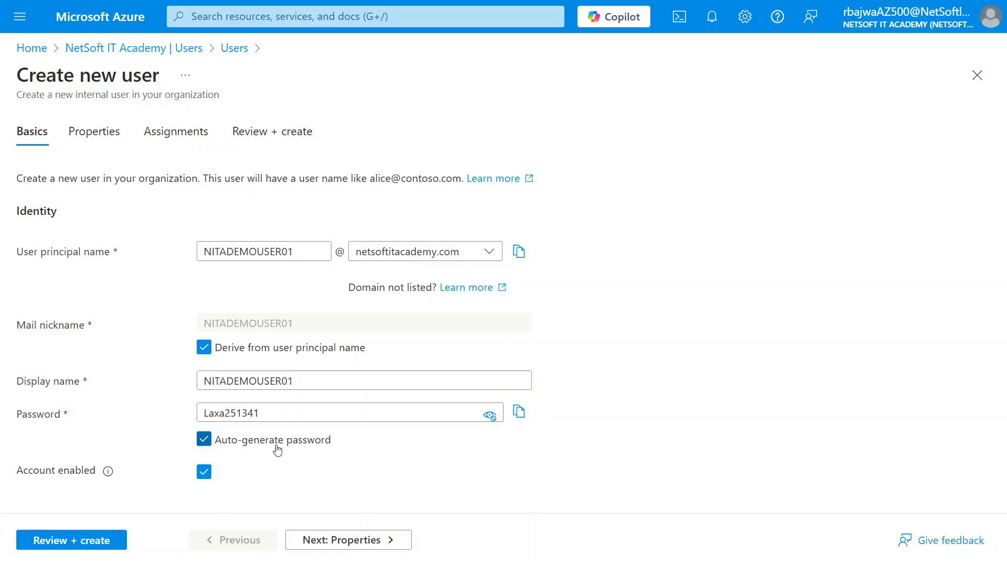
click(331, 545)
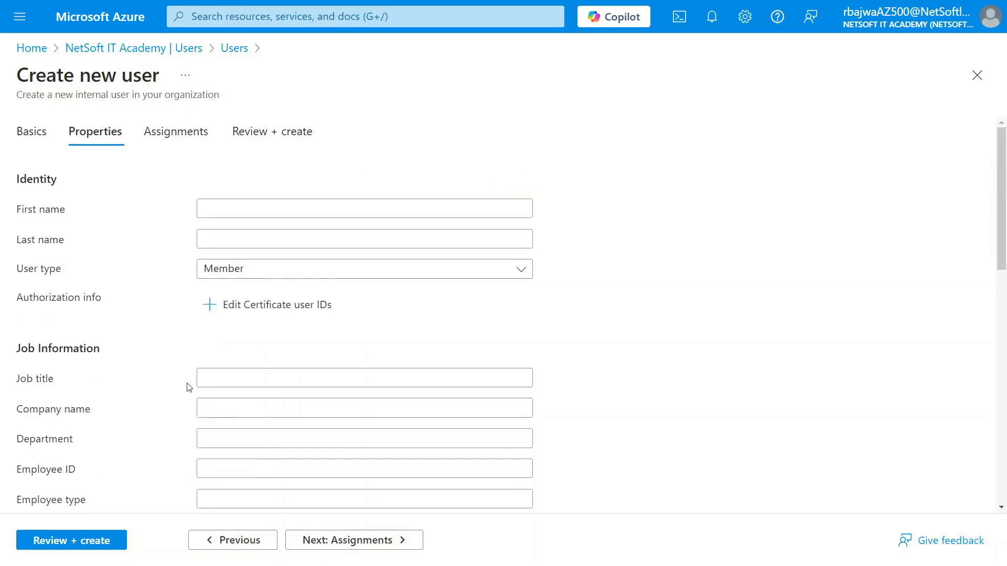
scroll(189, 388, down, 1)
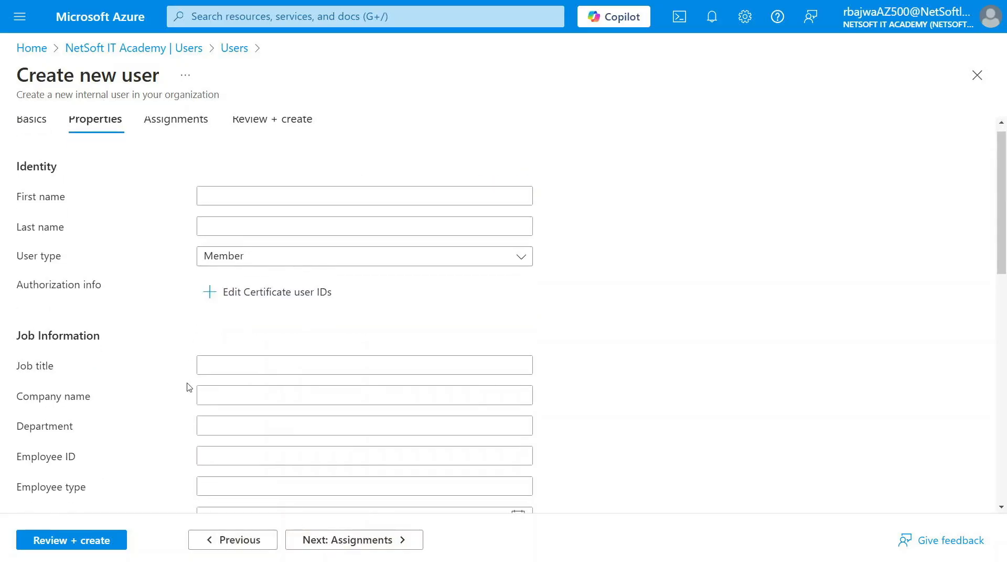
scroll(190, 388, down, 3)
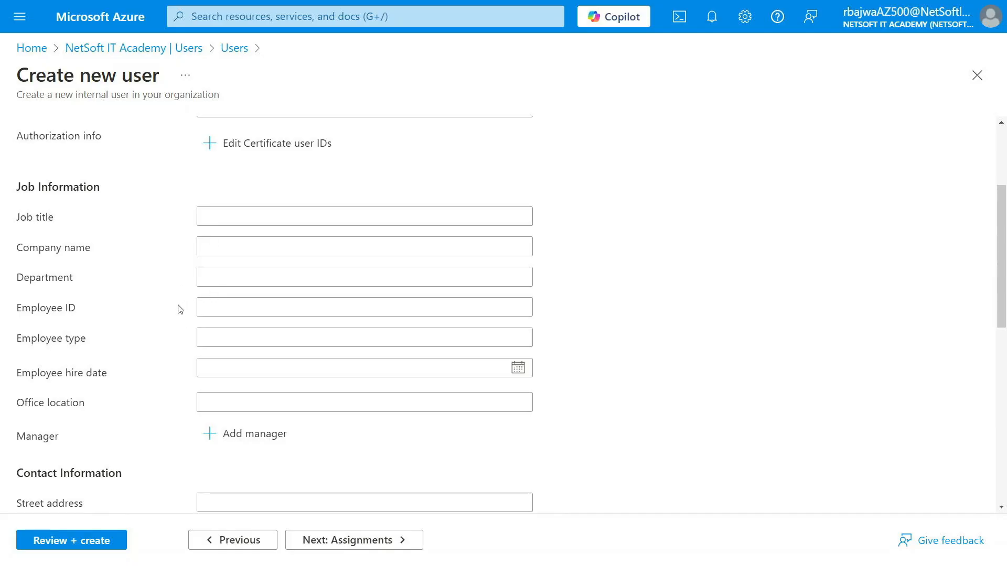
scroll(180, 310, down, 6)
scroll(180, 309, up, 8)
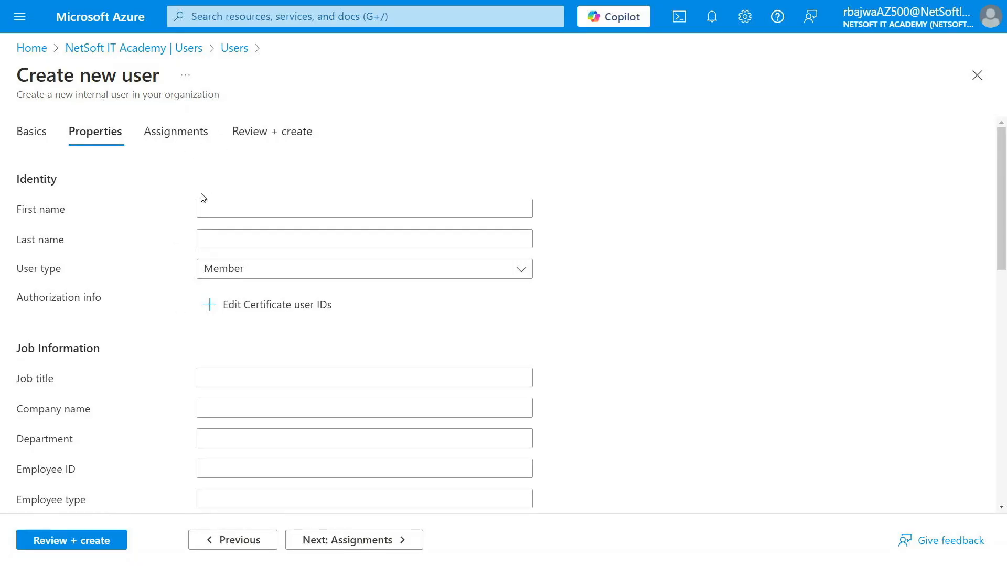
Create the user without any group, role or administrative unit assignments
click(331, 545)
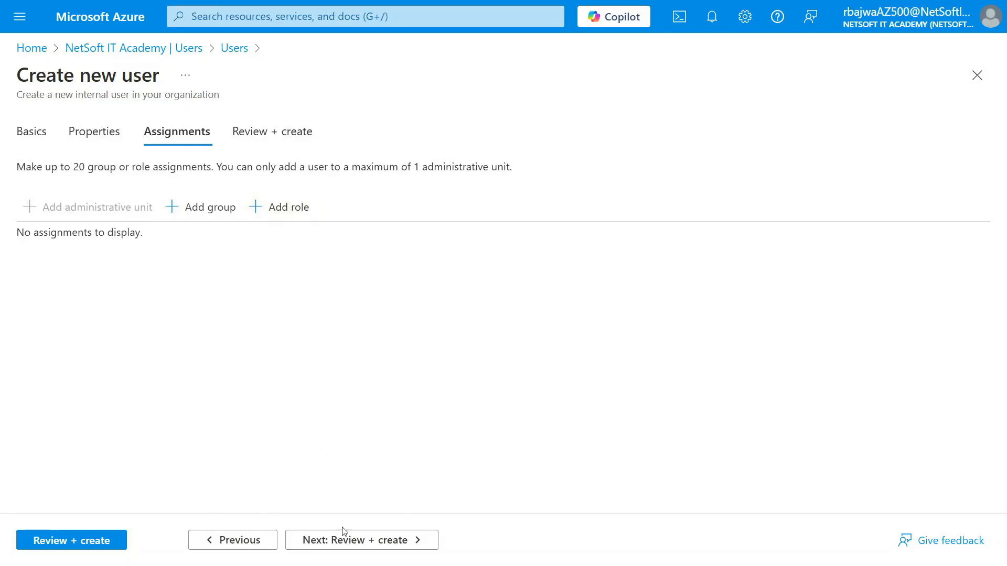
click(343, 540)
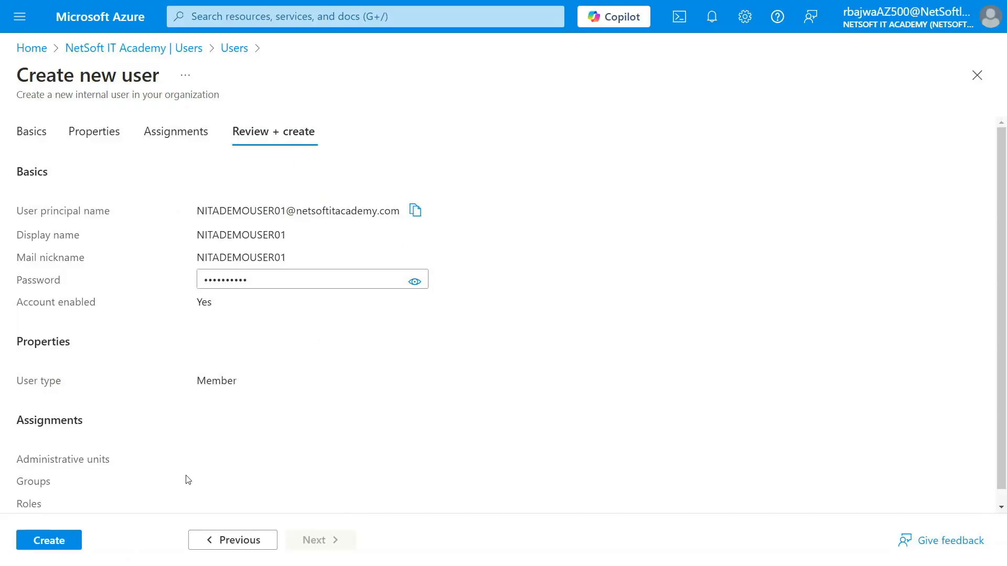
click(49, 542)
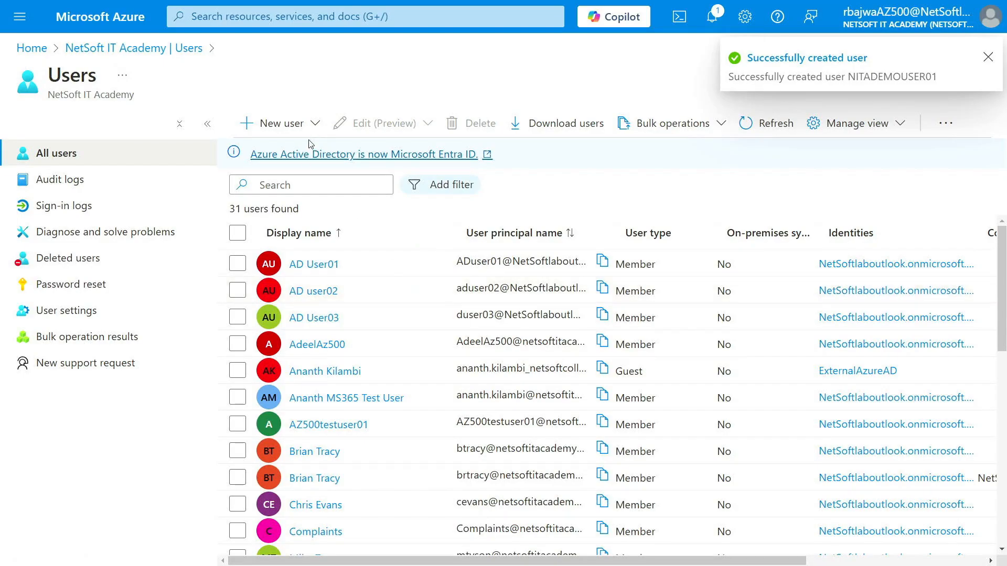
Search the tenant's users for NITA and open the NITADEMOUSER01 account
click(97, 48)
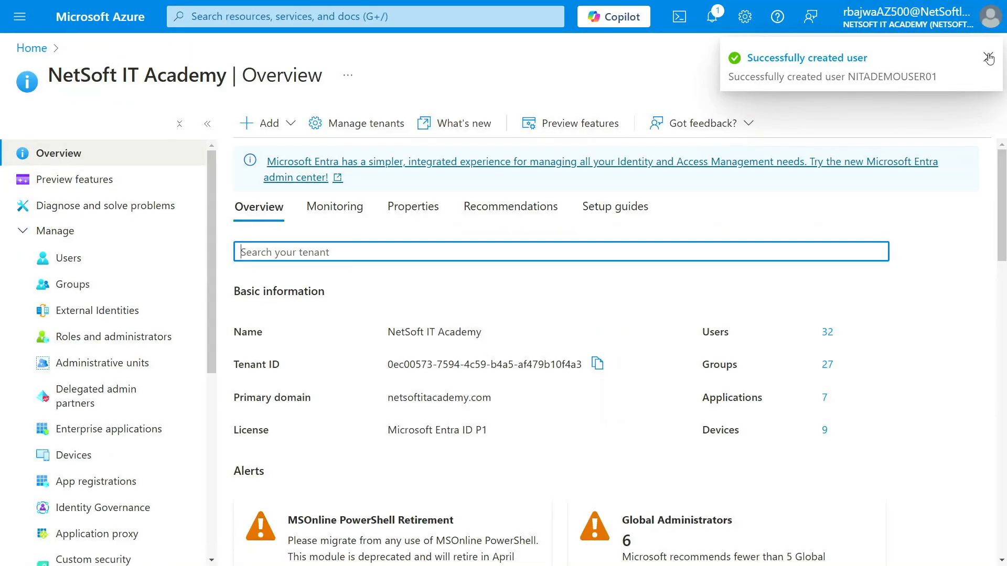
click(85, 257)
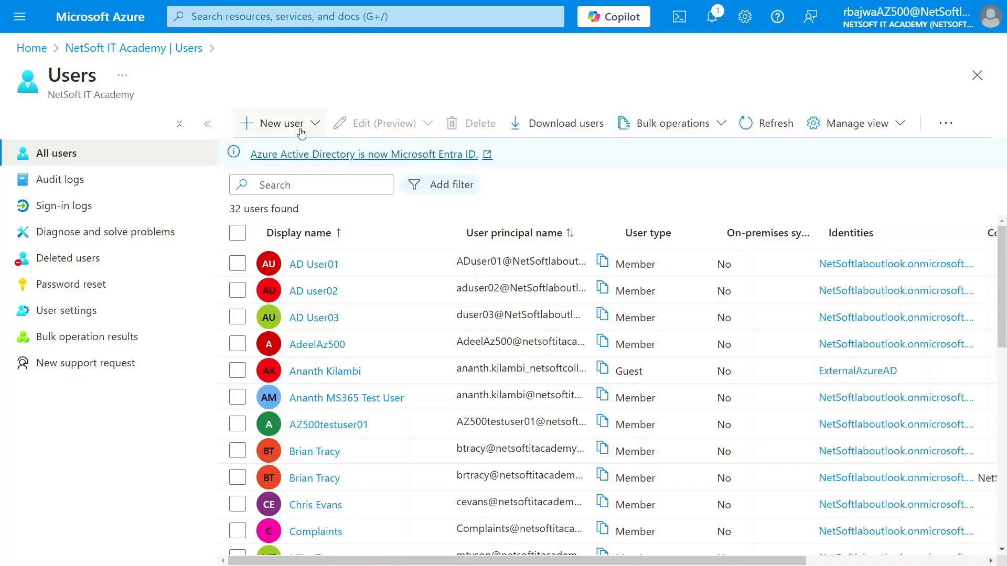
click(278, 184)
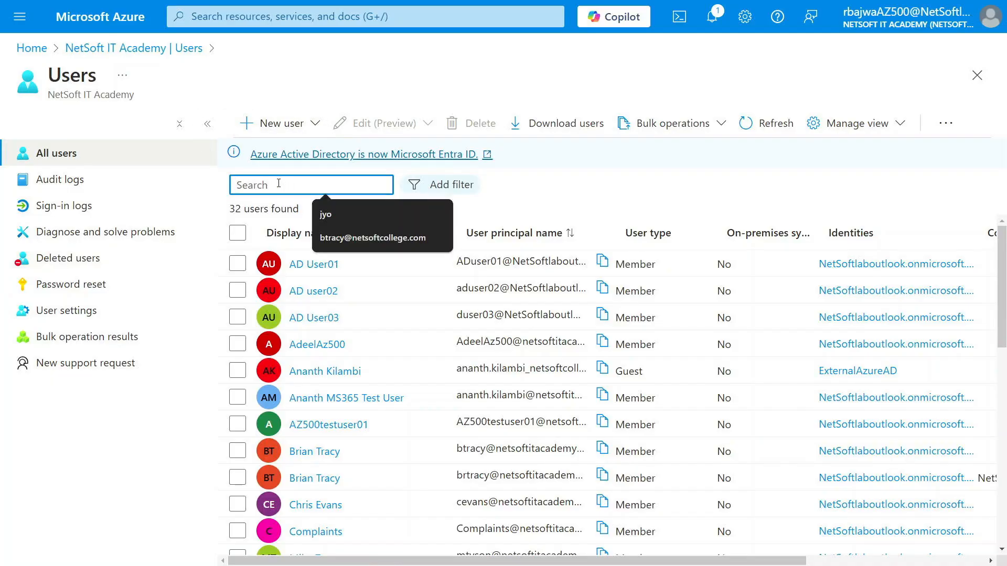
text(NITA)
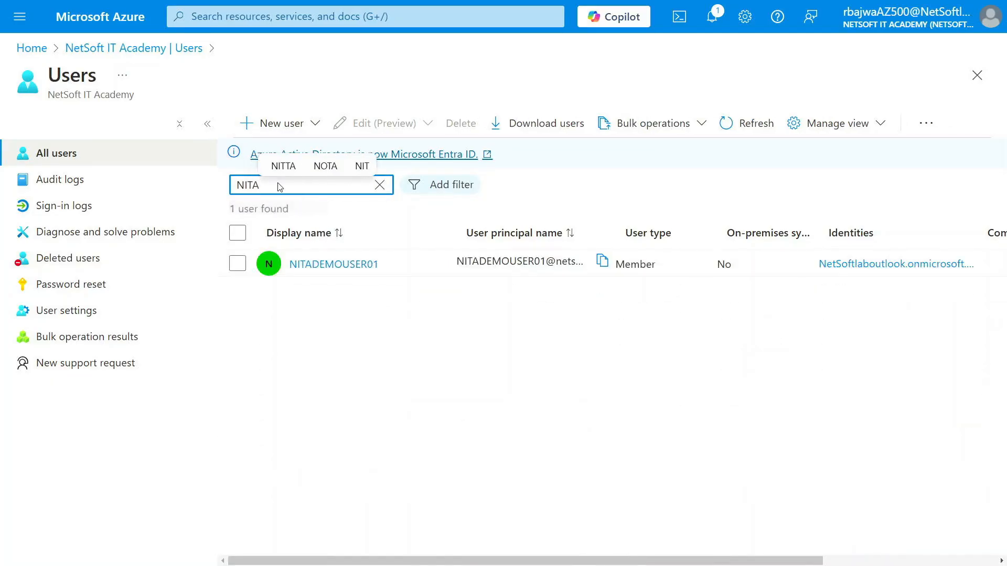
click(332, 270)
click(332, 265)
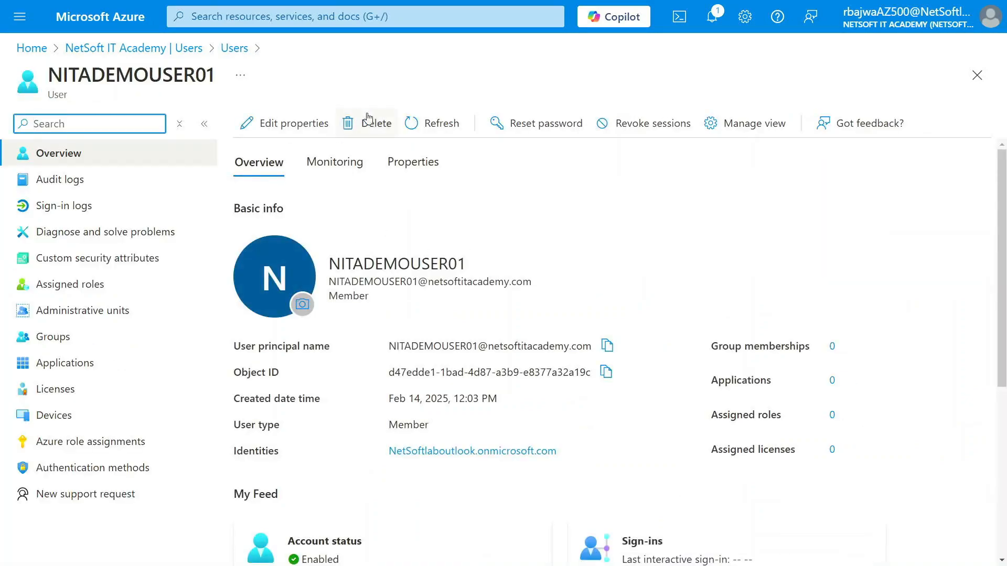
Delete the NITADEMOUSER01 account and dismiss the notification
click(376, 125)
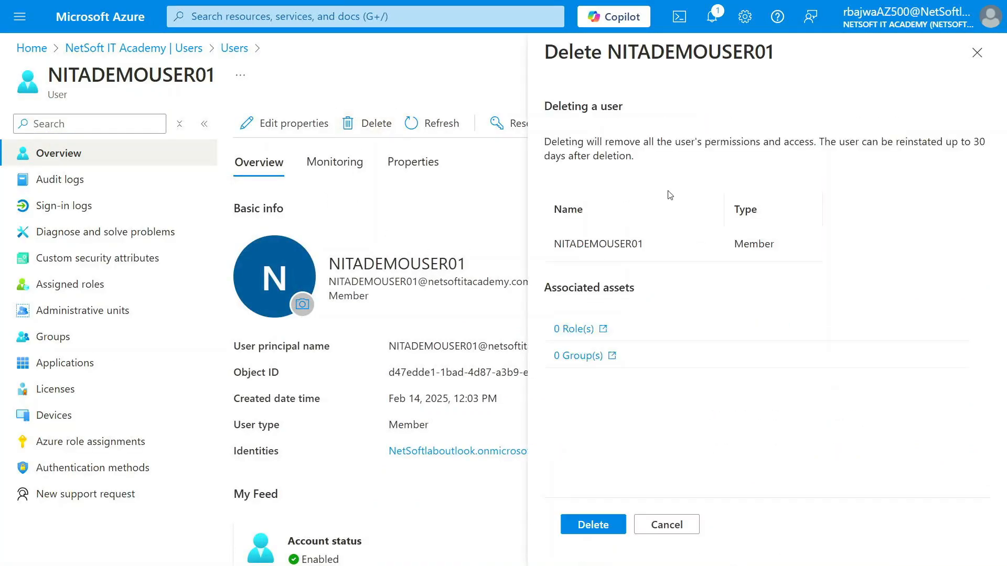
click(604, 524)
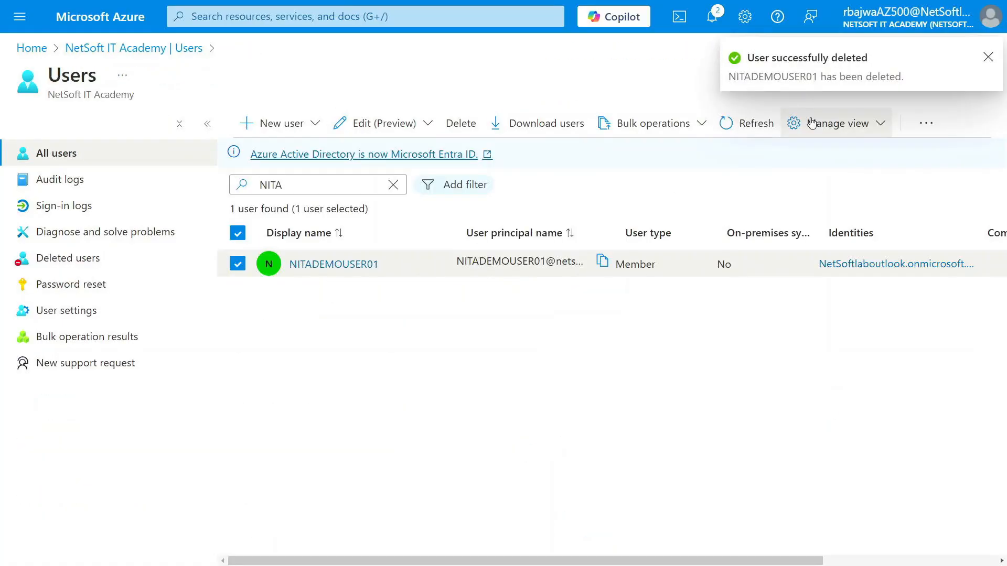
click(985, 59)
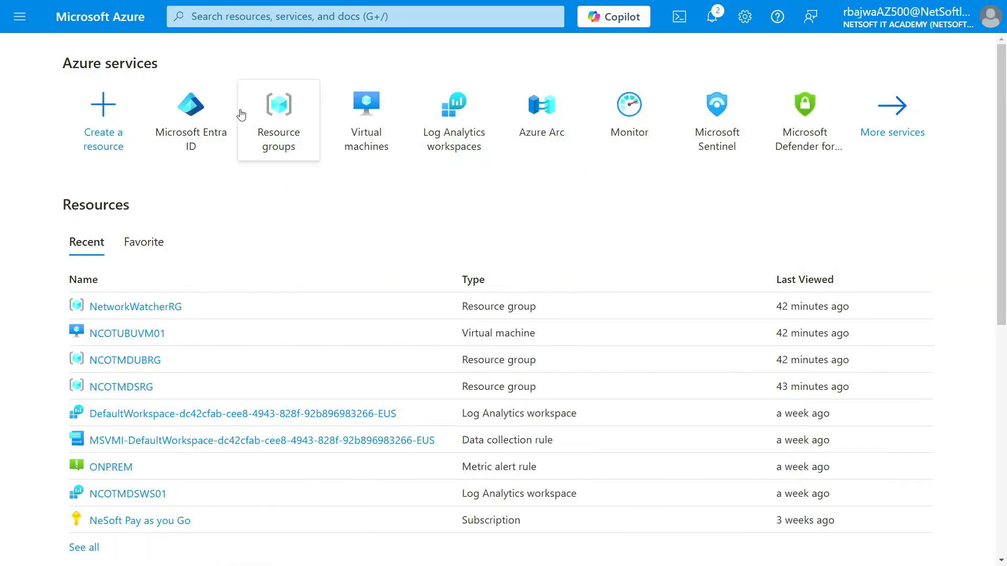
Open bulk user creation in Microsoft Entra ID and save the CSV template as UserCreateTemplate (8).csv in the Downloads folder
click(201, 114)
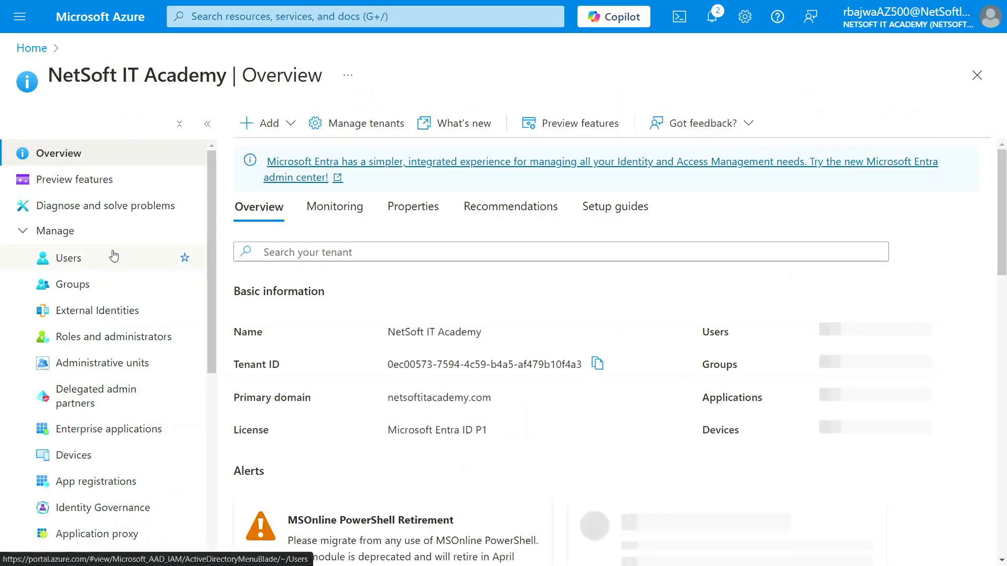
click(81, 259)
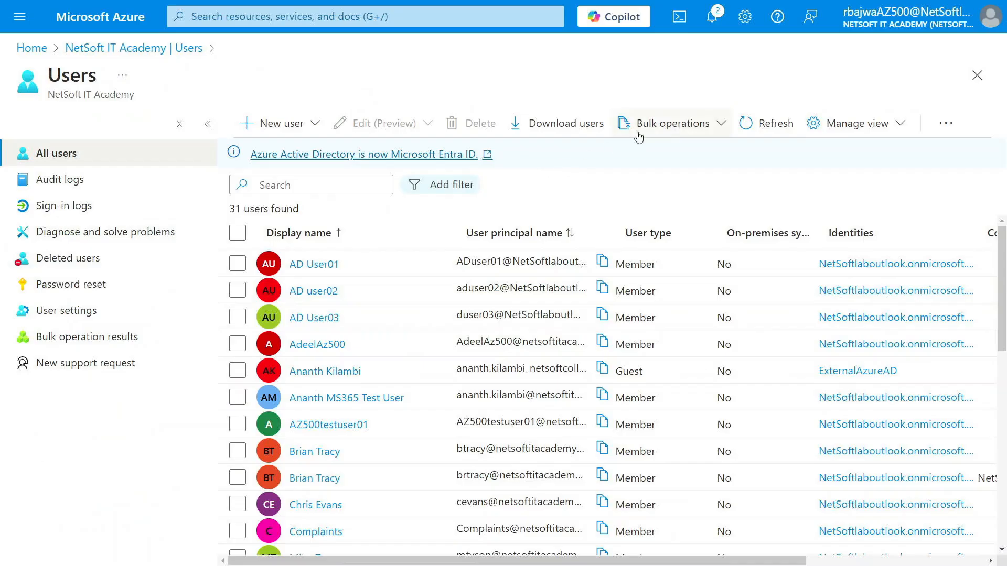
click(721, 124)
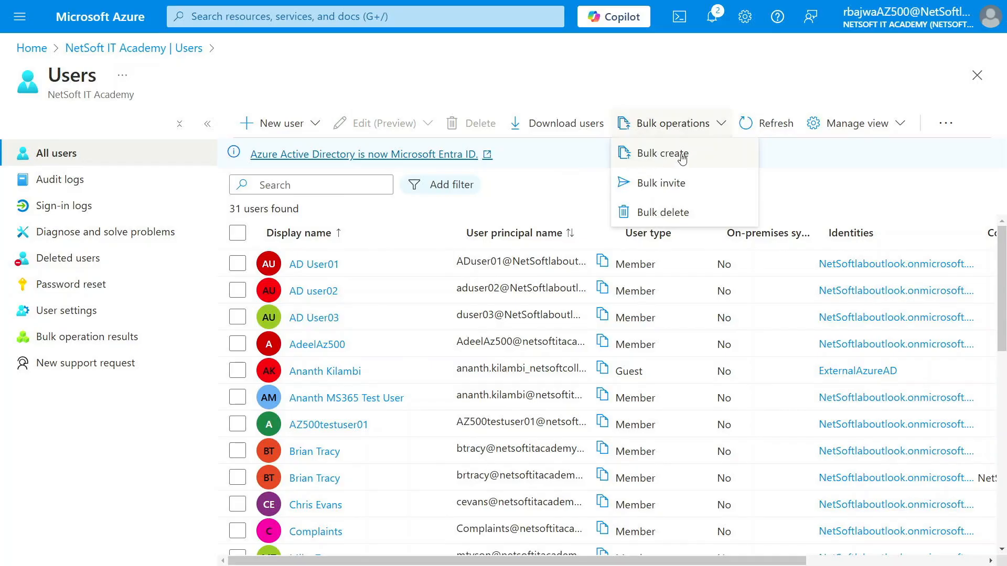
click(682, 159)
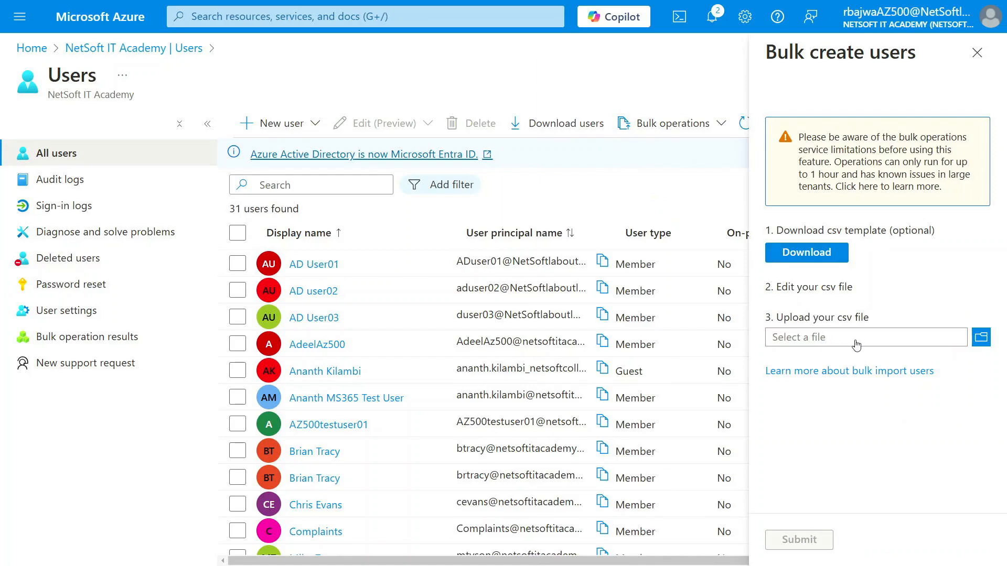
click(812, 253)
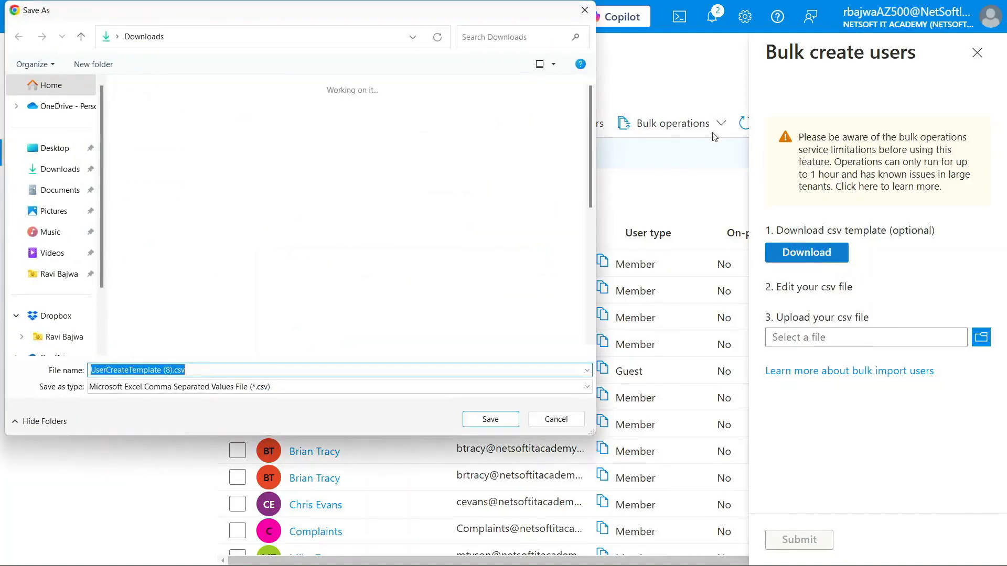
click(59, 169)
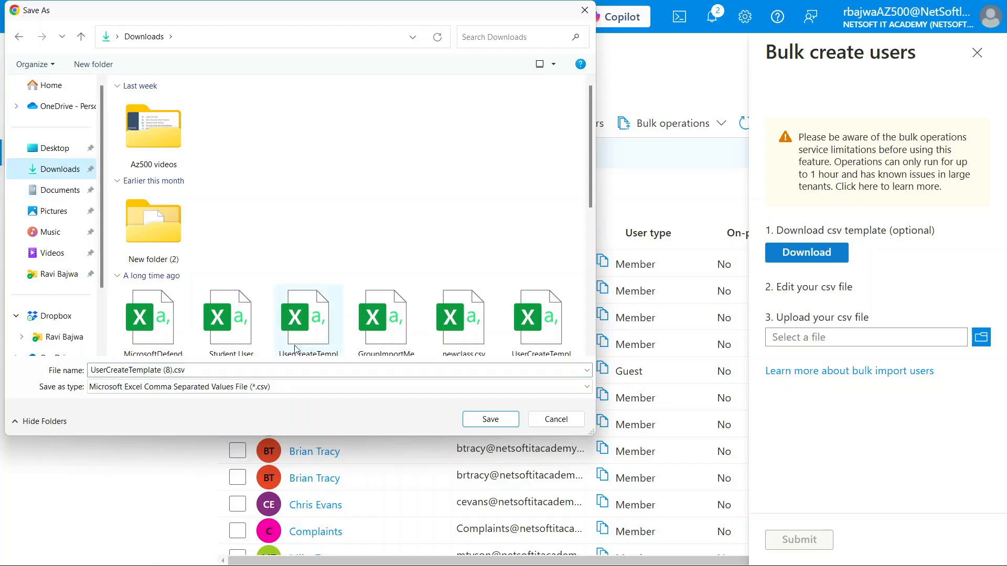
click(477, 424)
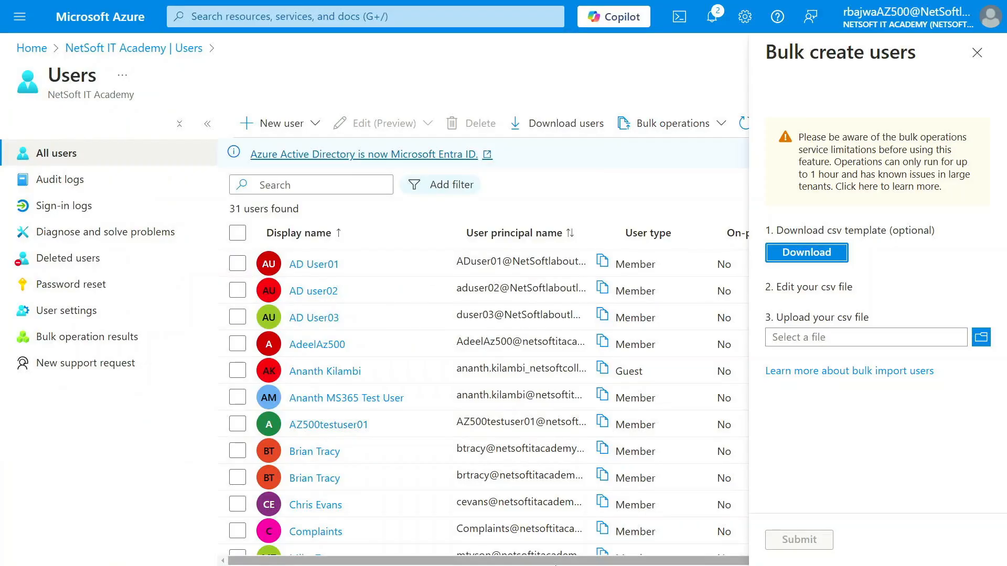
Open UserCreateTemplate (8).csv from the Downloads folder in Excel and minimize the Labs list workbook covering it
key(super)
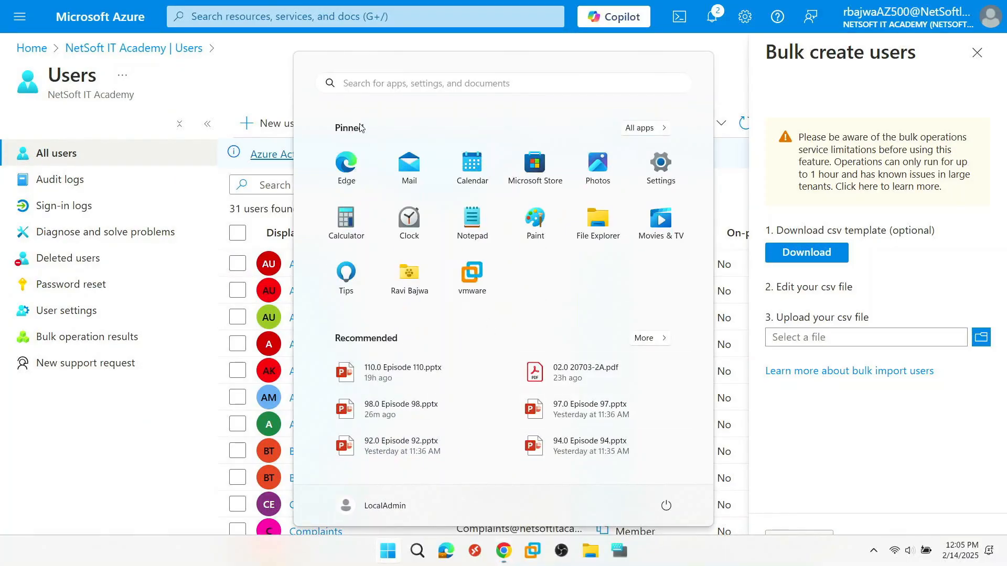
click(602, 224)
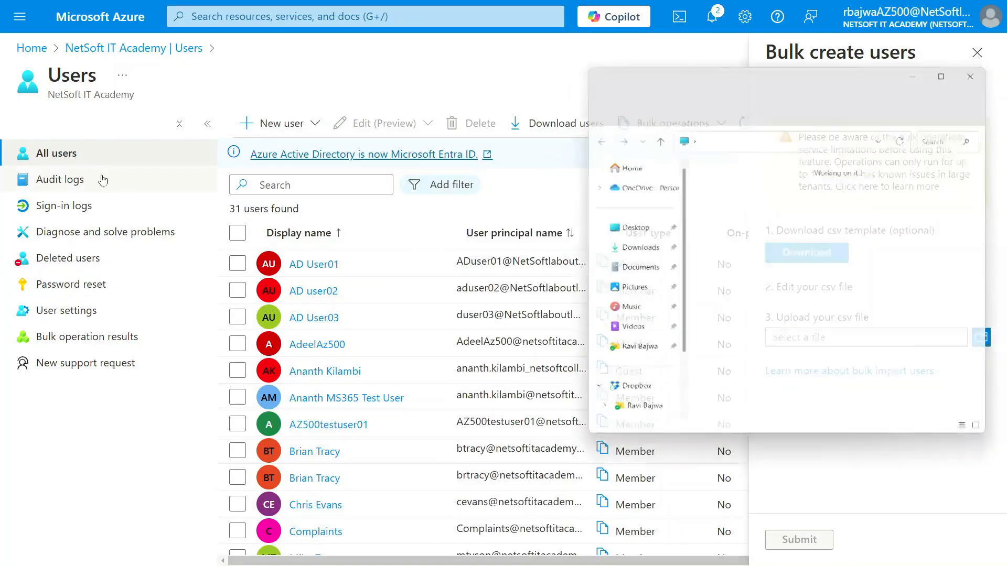
click(633, 251)
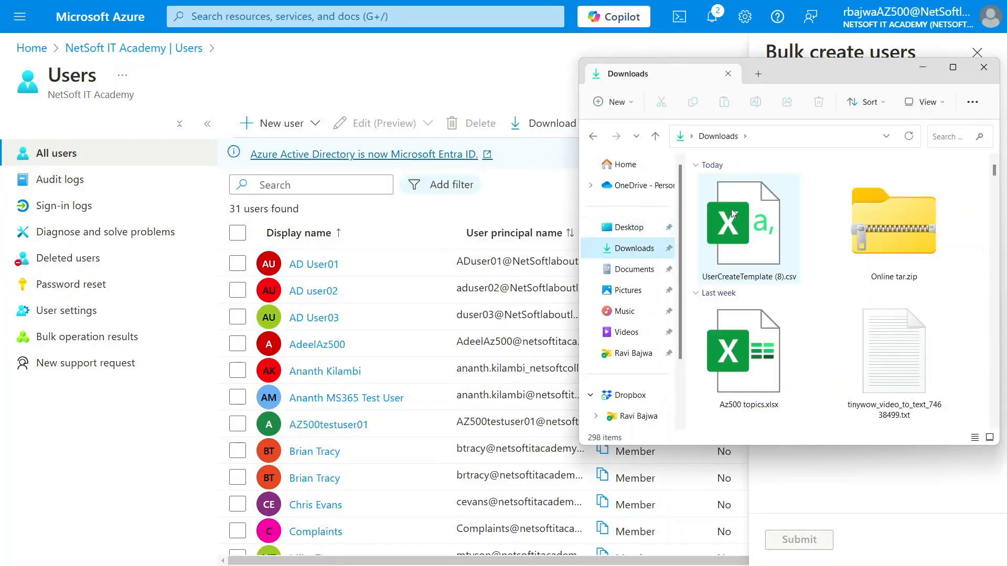
click(738, 219)
double_click(738, 221)
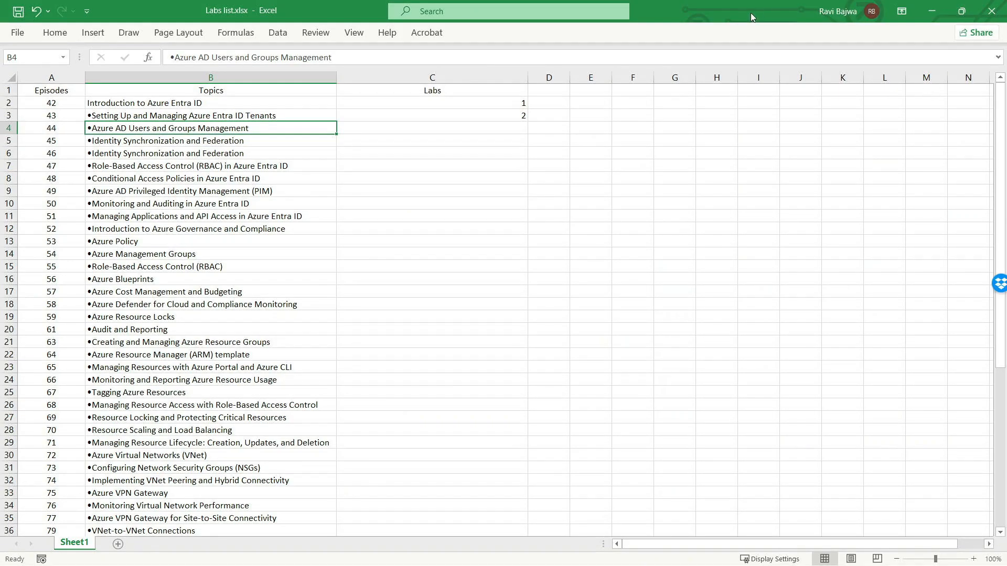
click(938, 14)
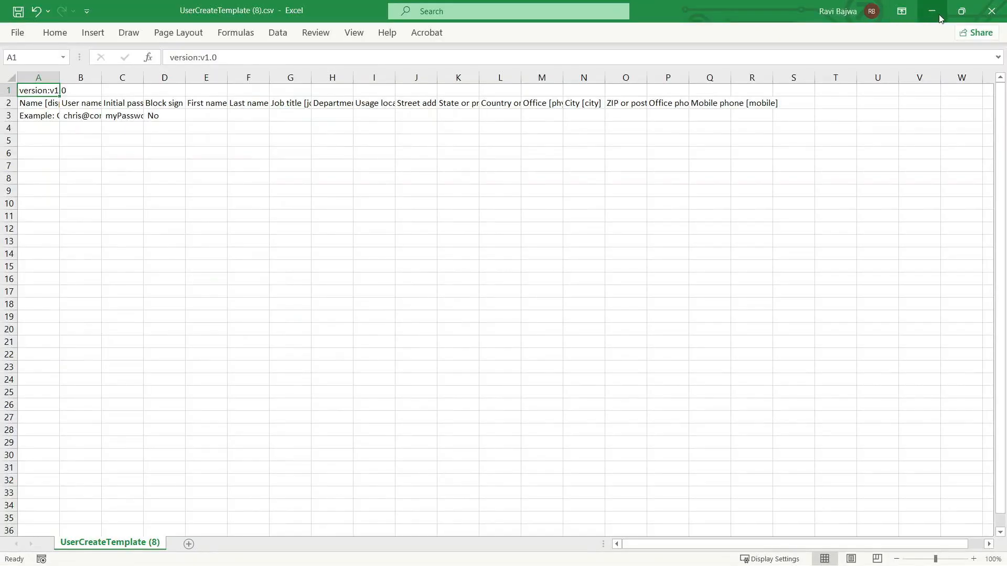
key(ctrl+super+Right)
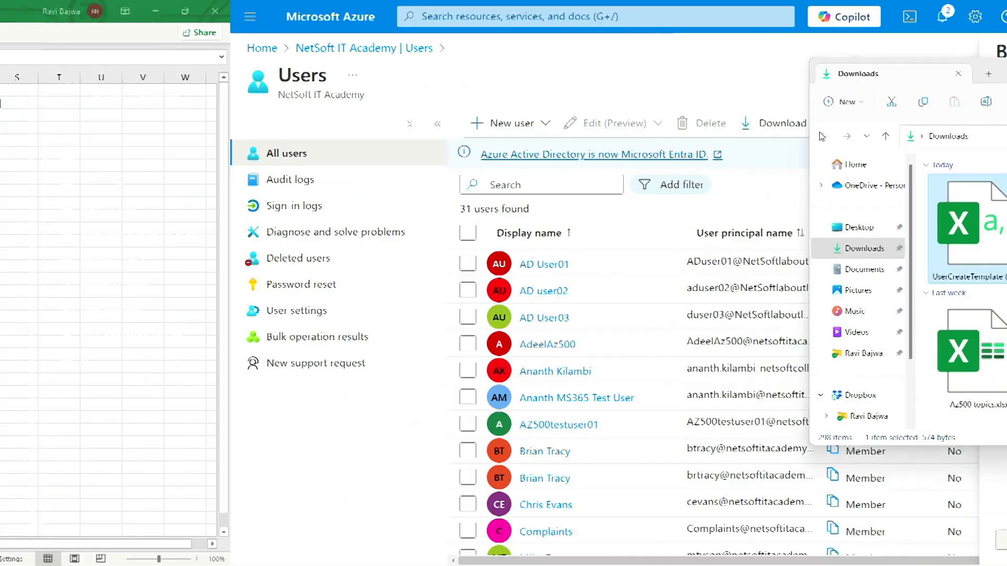
click(927, 67)
key(ctrl+super+Left)
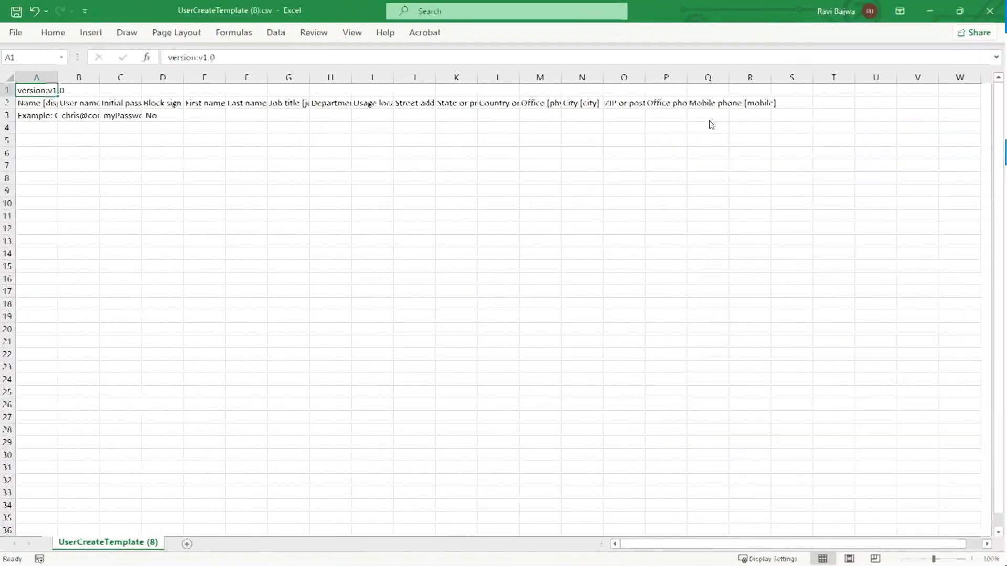
Widen columns A to D to fit their headers and clear the example entries in A3 to D3
drag(63, 83, 785, 77)
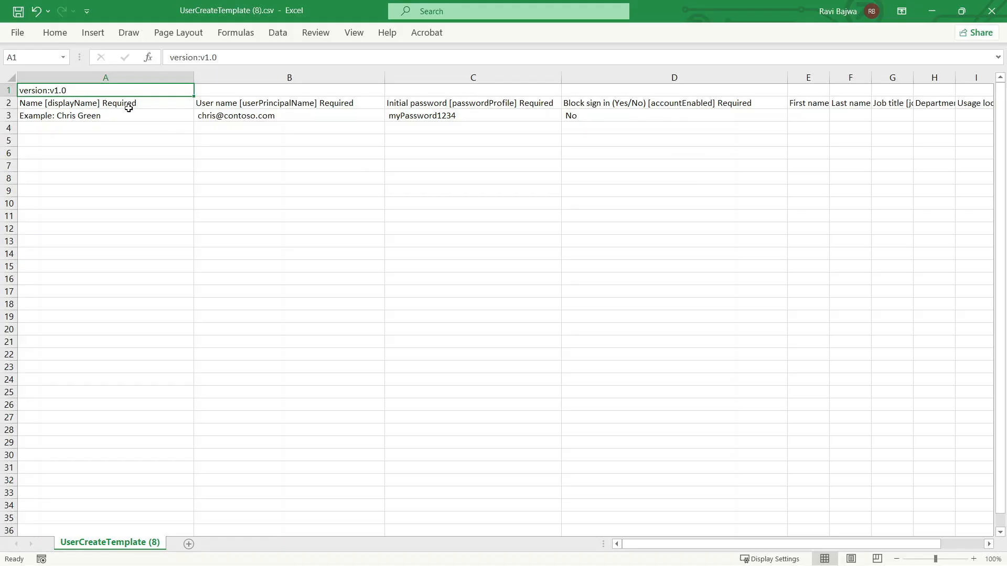
click(102, 119)
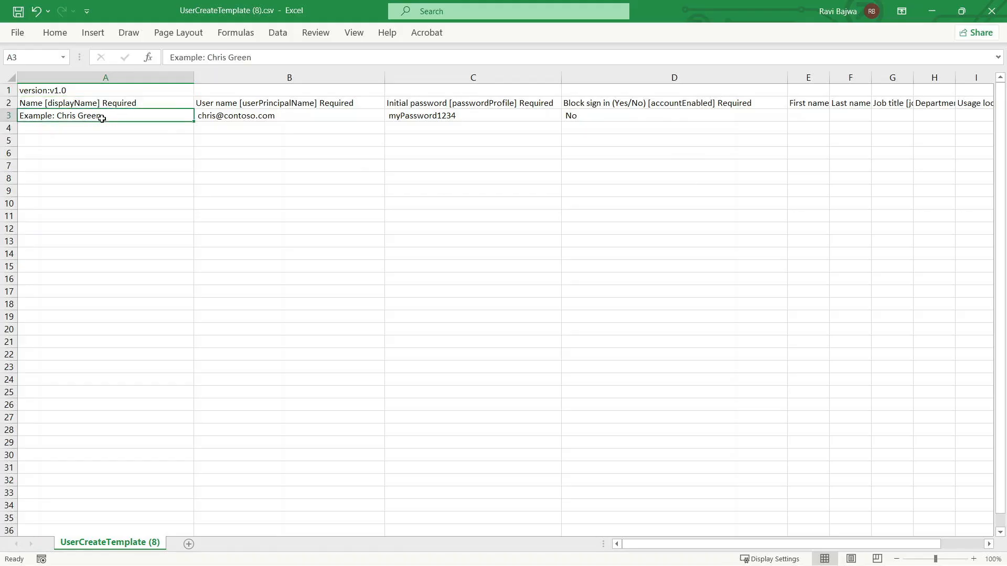
key(BackSpace)
key(Tab)
key(BackSpace)
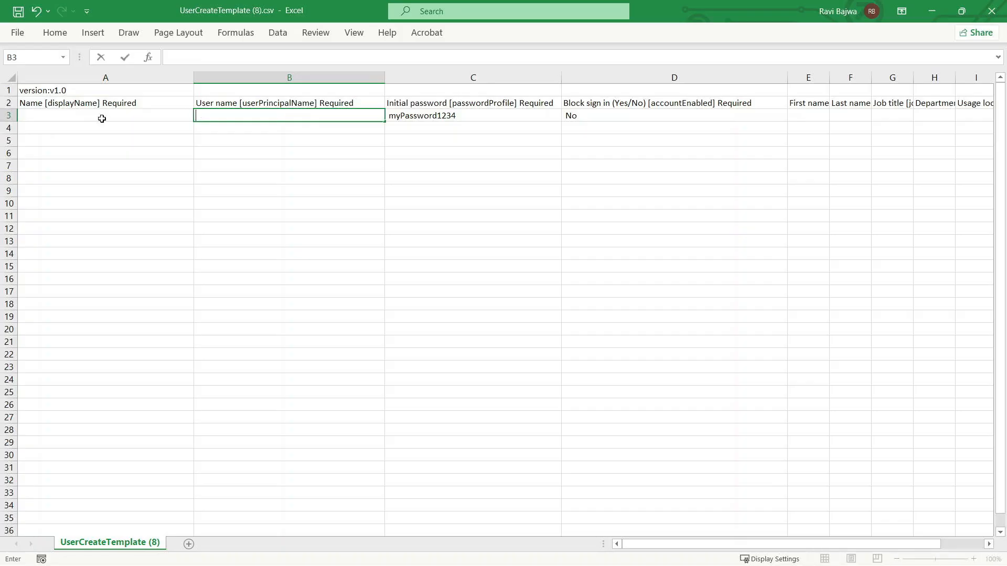
key(Tab)
key(BackSpace)
key(Tab)
key(BackSpace)
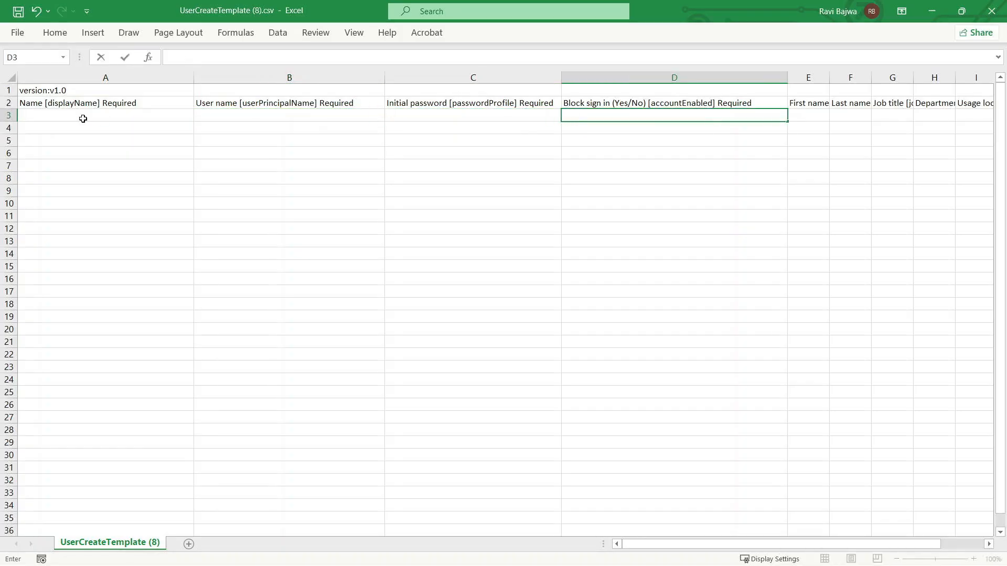
Enter the display name NITADEMOUSER01 in A3 and fill the series down to NITADEMOUSER02 in A4
click(82, 118)
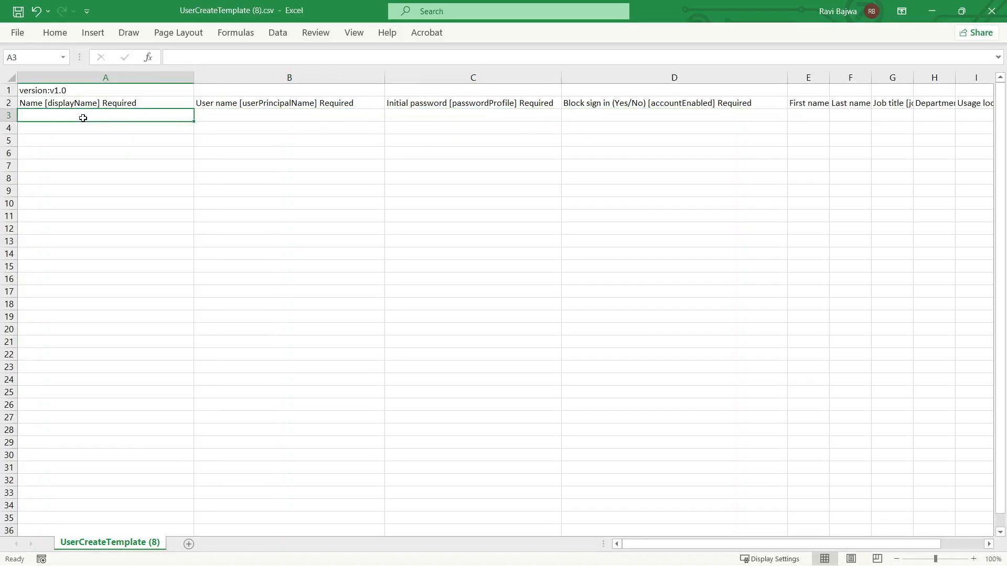
text(NI)
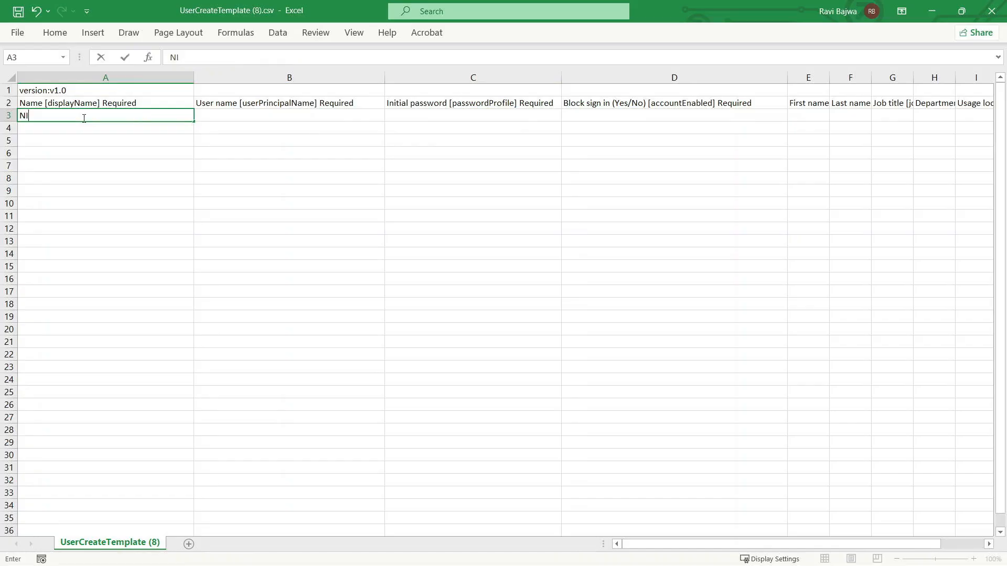
text(TADEMOUS)
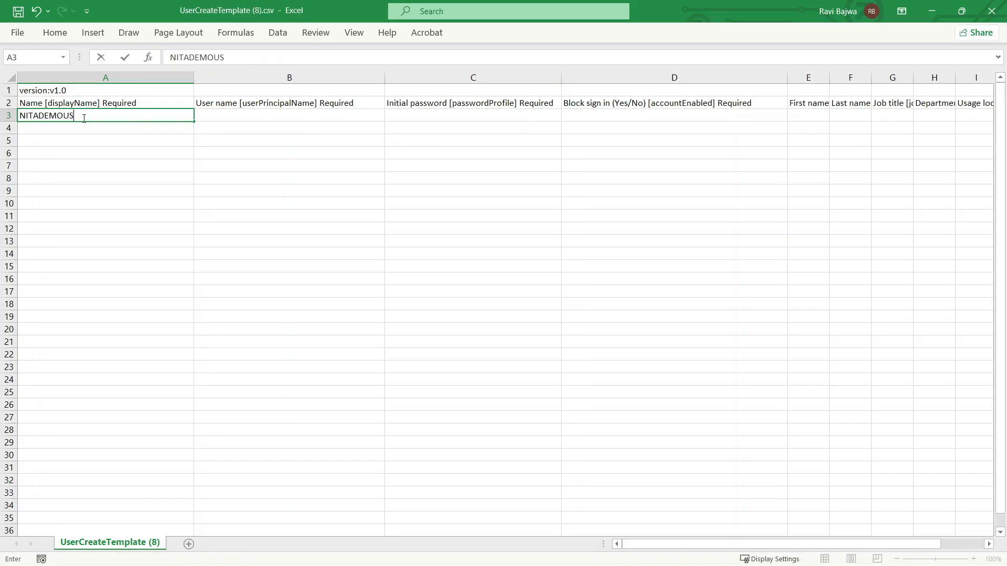
text(ER01)
click(105, 128)
click(128, 114)
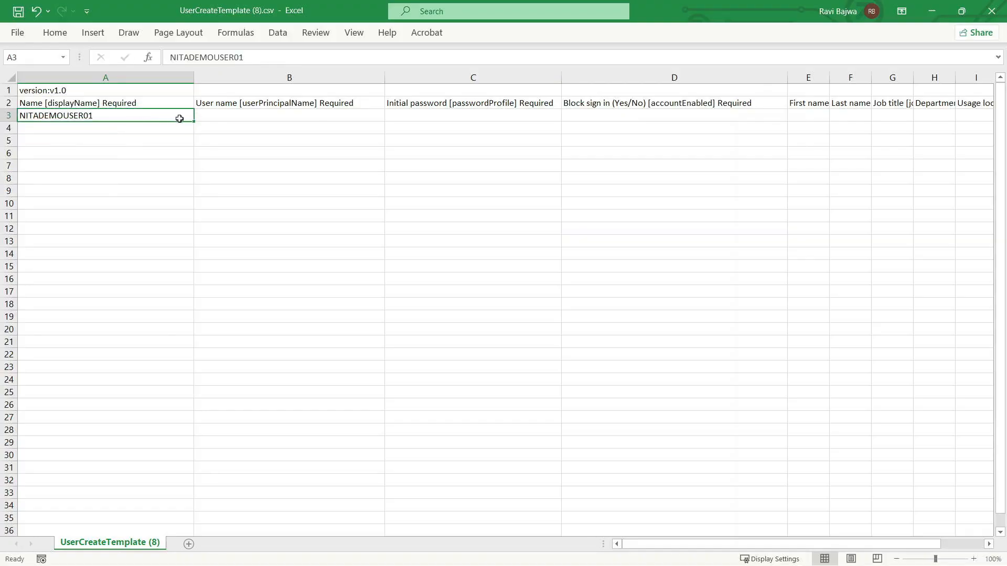
drag(194, 122, 191, 131)
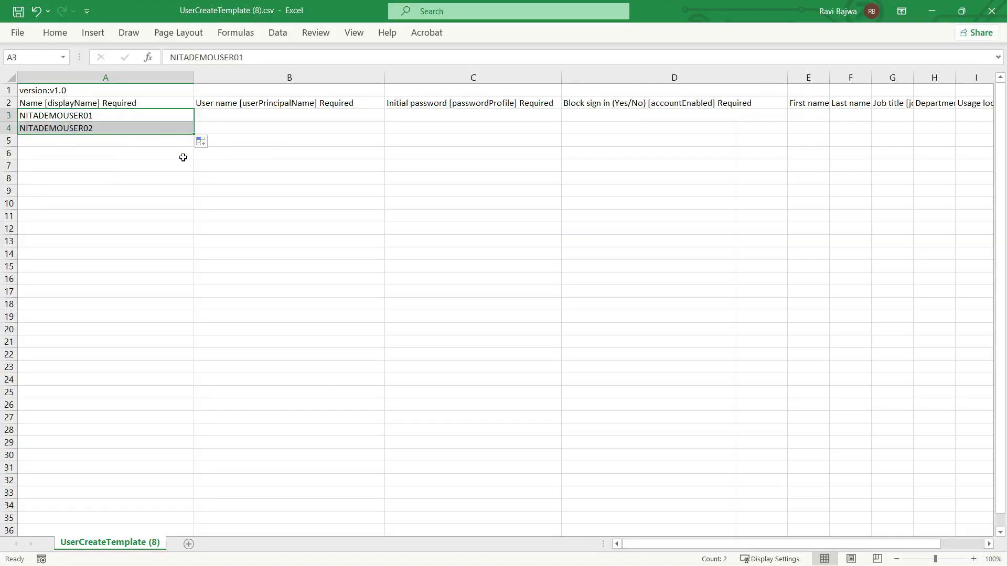
Copy the display name from A3 to the user name cell B3 and fill the series down to B4
click(248, 114)
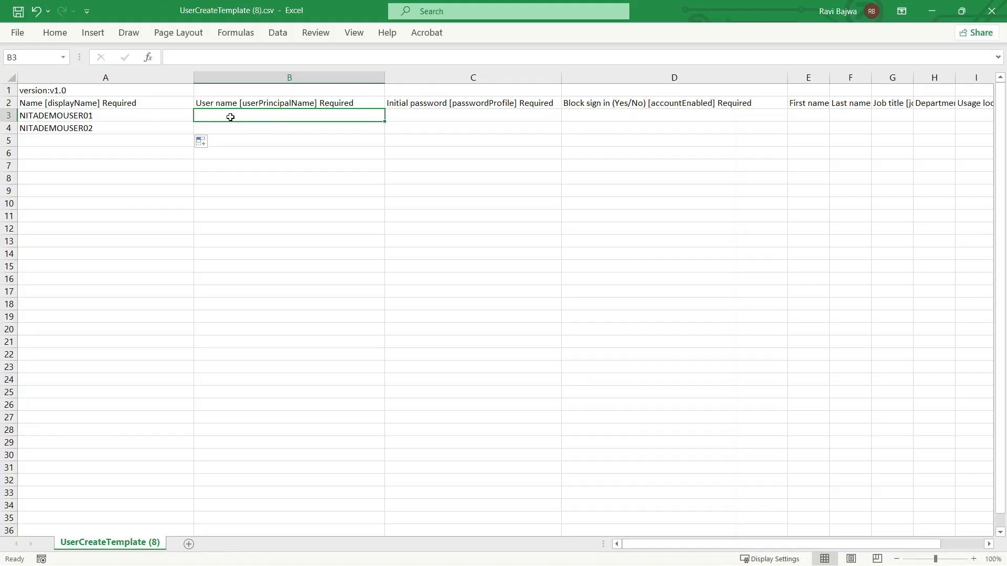
click(159, 115)
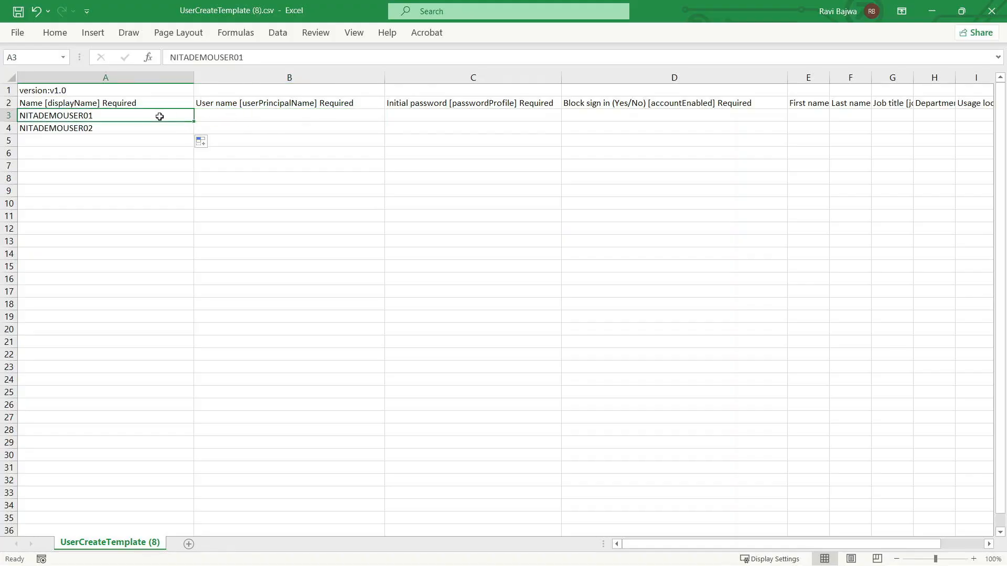
key(ctrl+c)
click(212, 116)
key(ctrl+v)
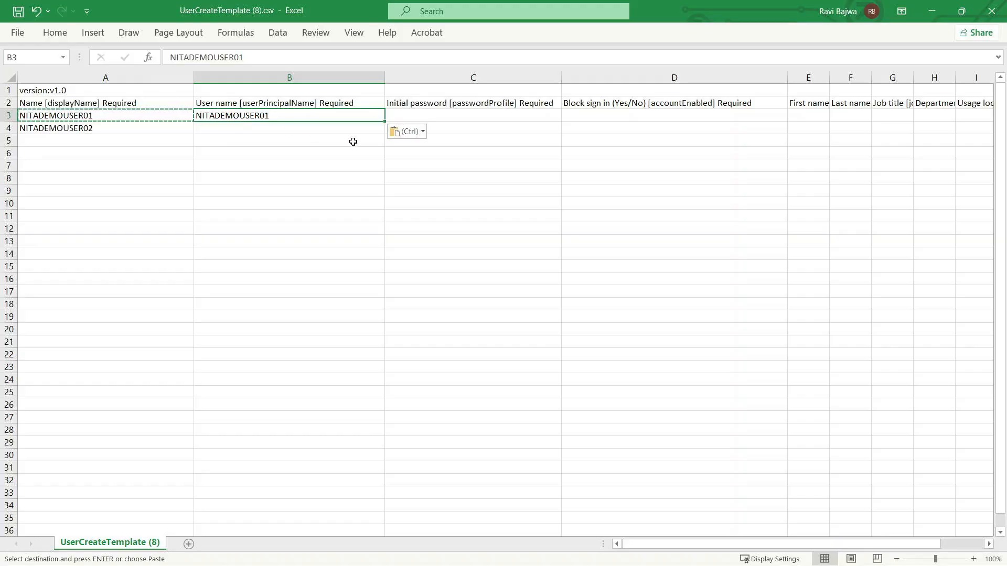
drag(386, 122, 387, 137)
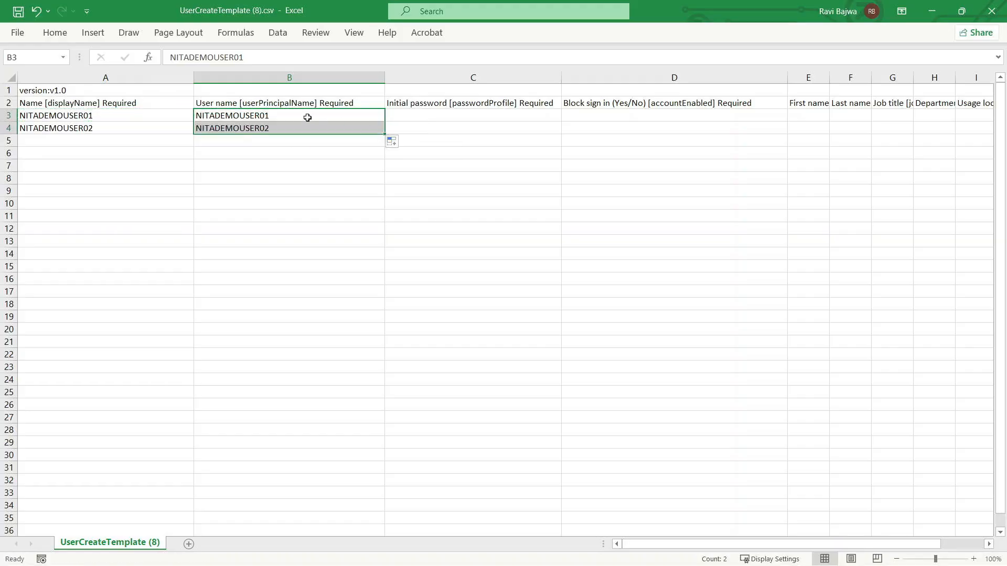
click(291, 117)
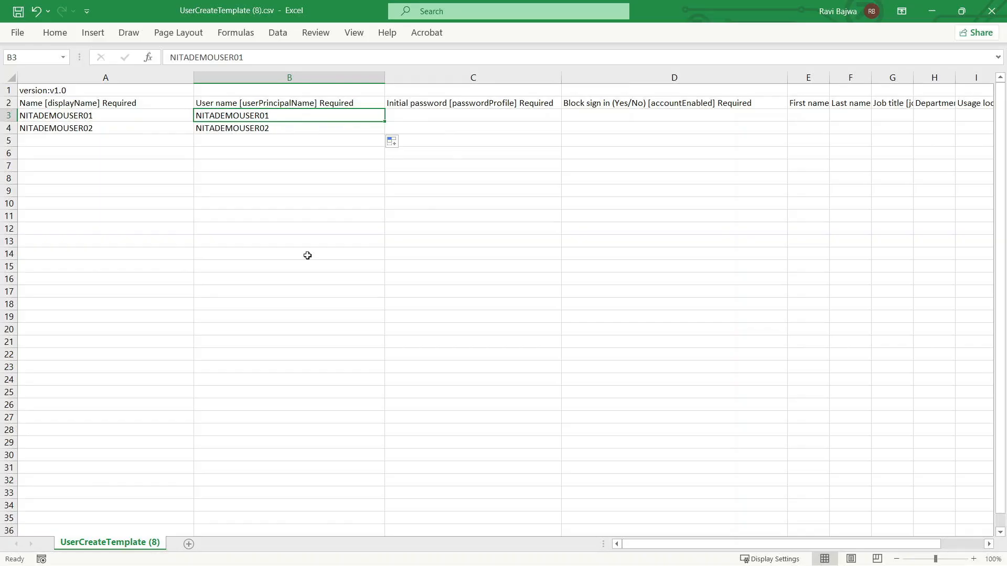
double_click(294, 115)
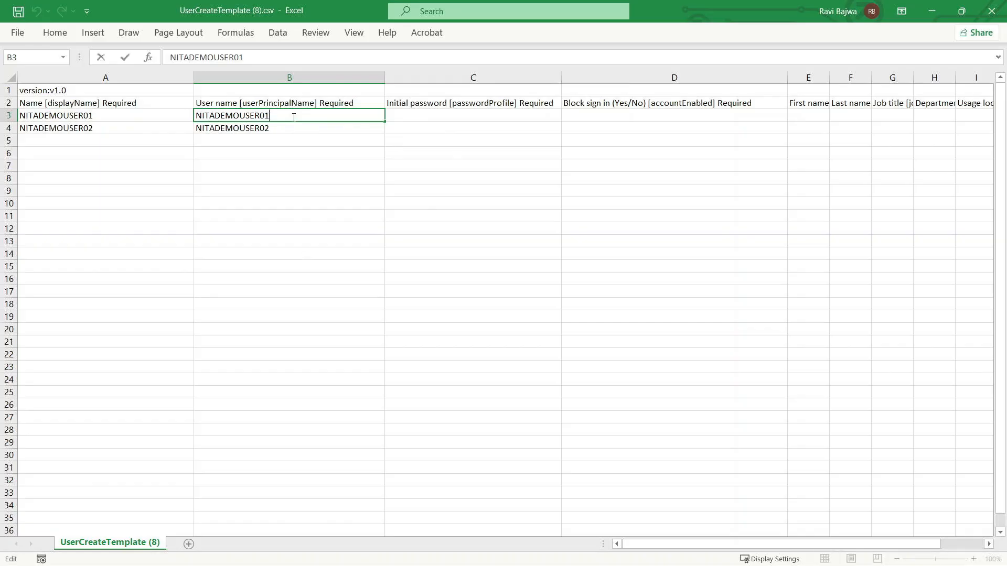
text(@)
right_click(293, 116)
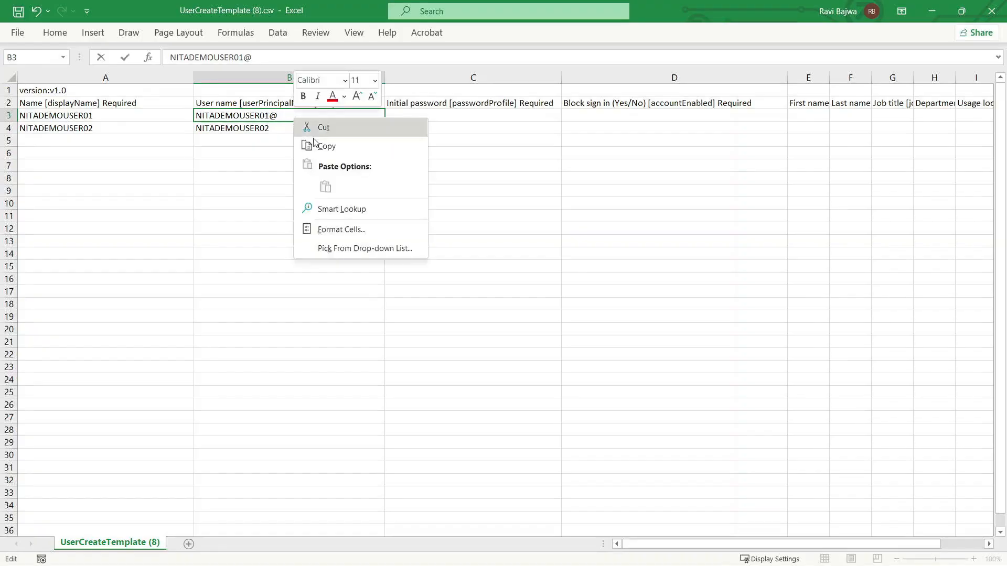
click(315, 145)
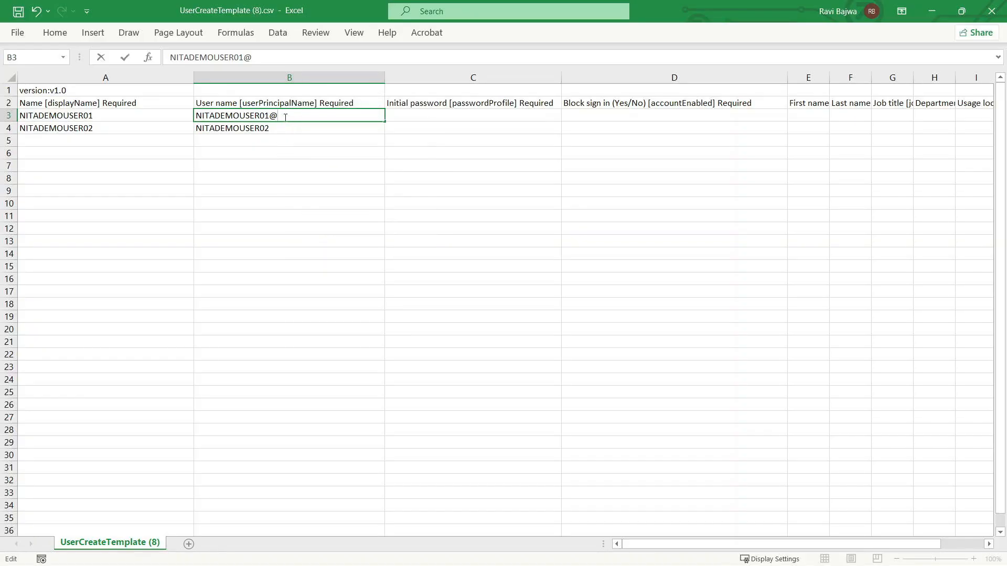
key(alt+Tab)
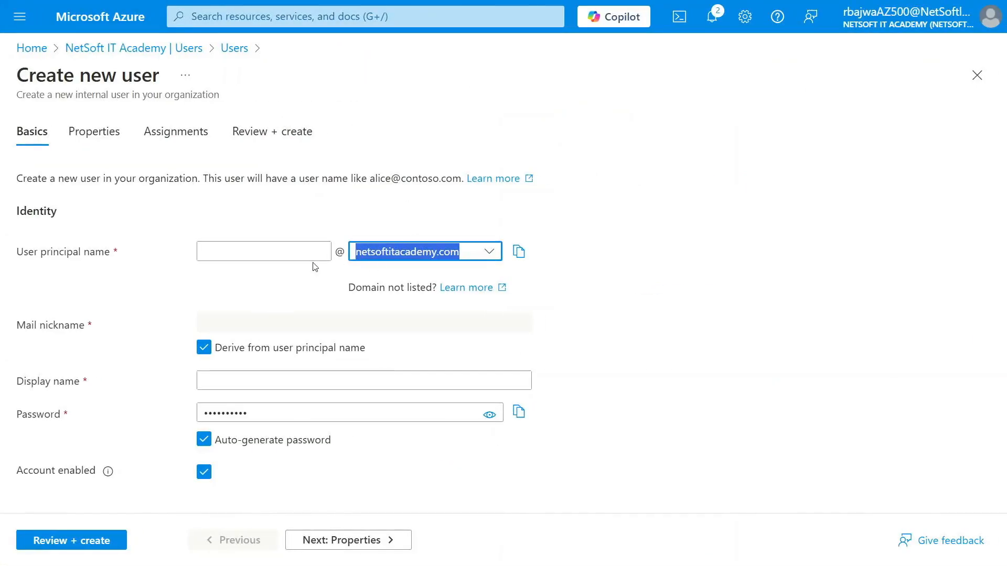
key(alt+Tab)
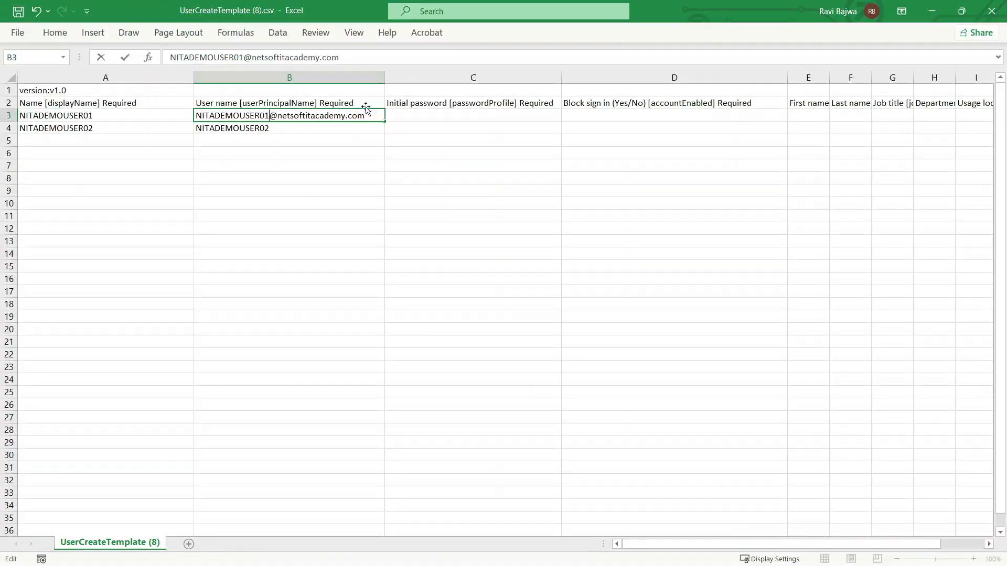
click(292, 130)
double_click(293, 129)
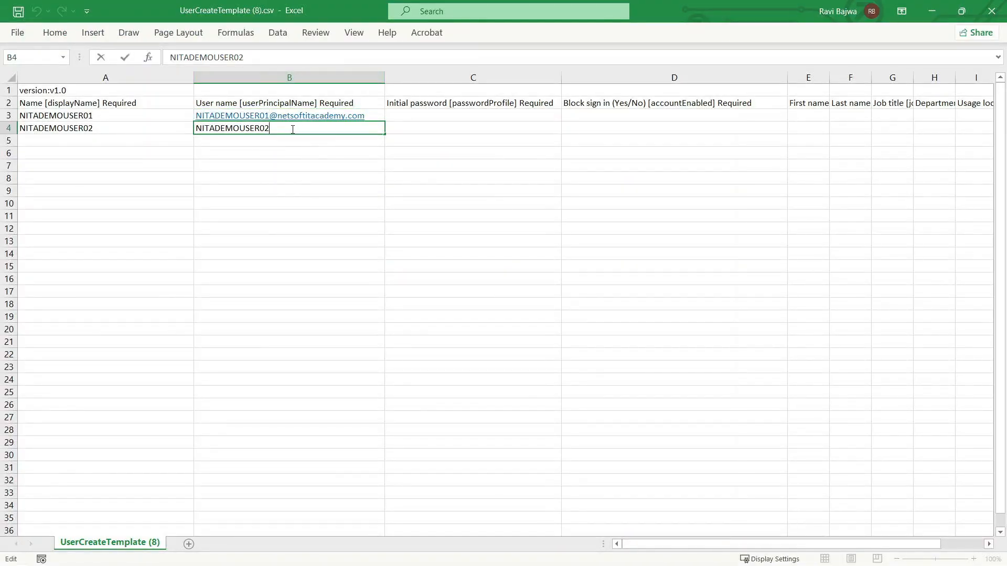
key(ctrl+v)
Enter an initial password for NITADEMOUSER01 in C3
click(414, 117)
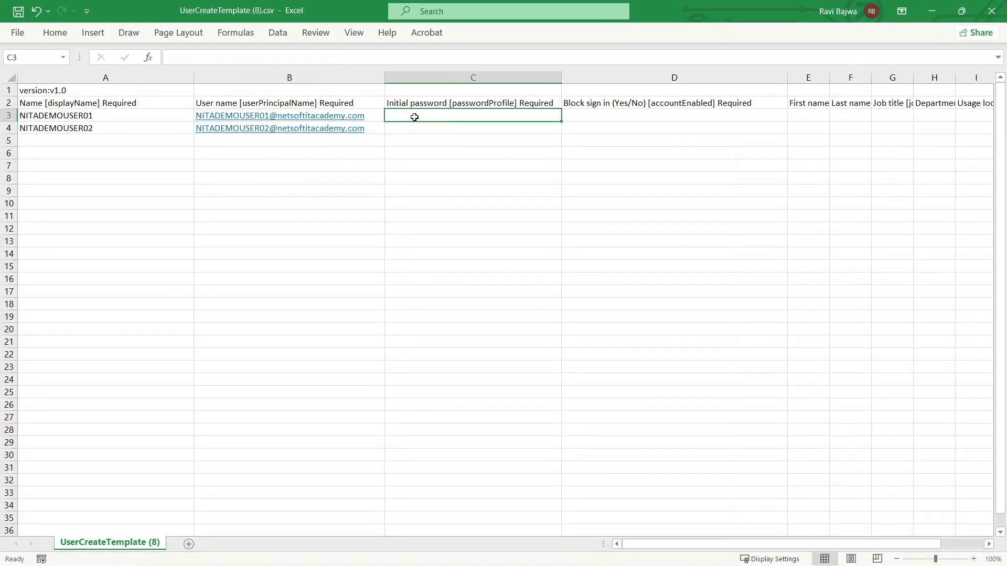
text(P)
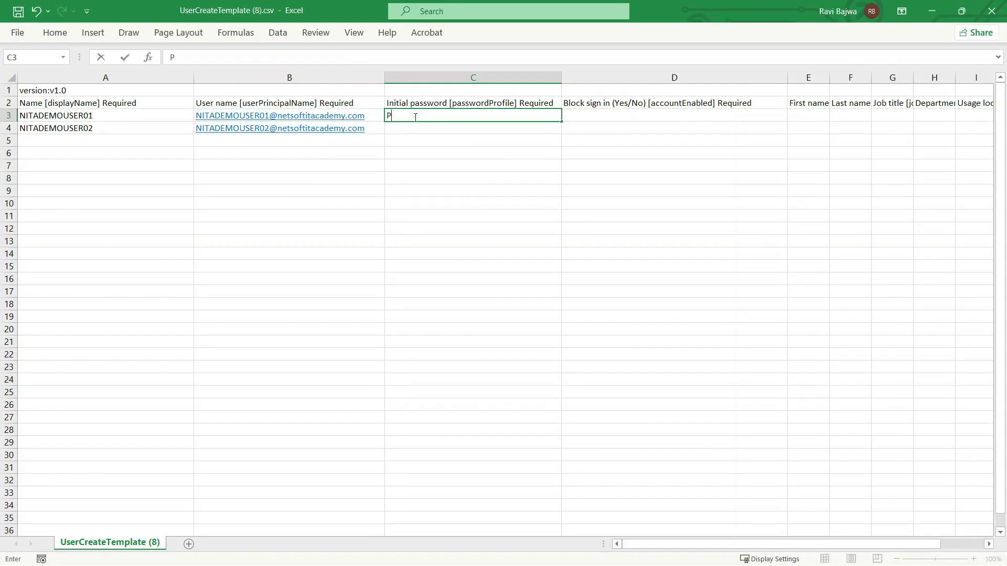
text(@sw0rd1234)
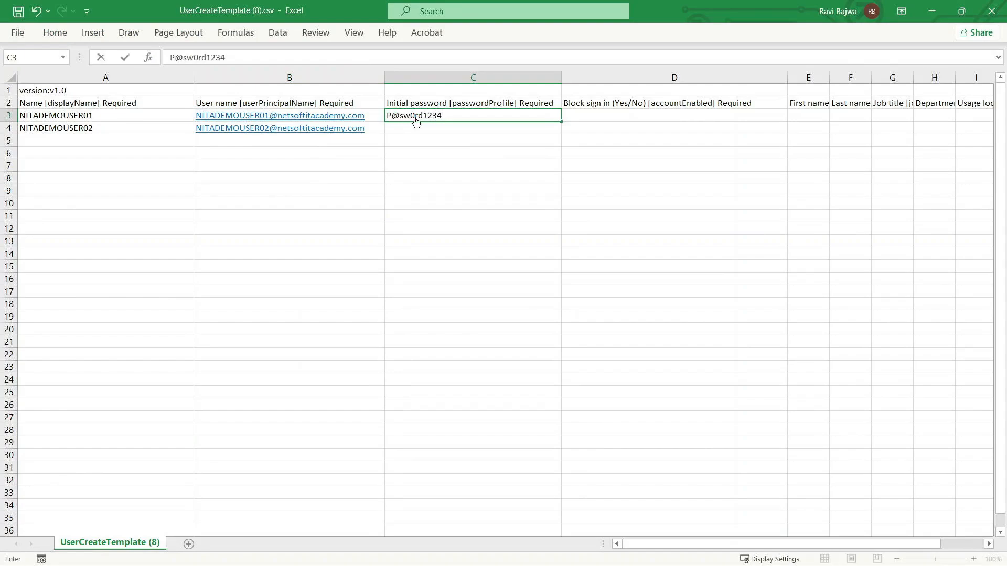
key(Tab)
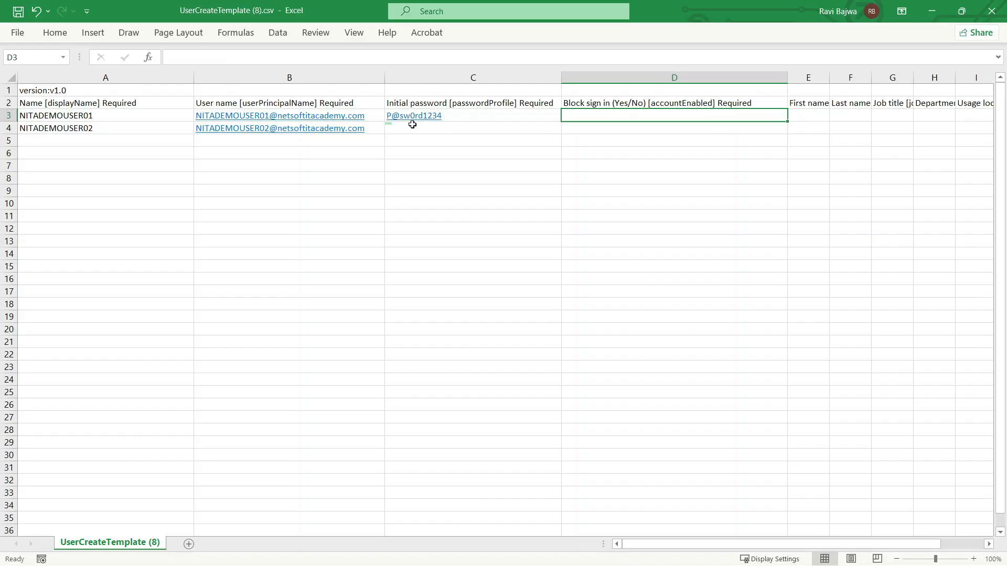
Enter the initial password for NITADEMOUSER02 in C4
click(417, 130)
text(P@ssw0r)
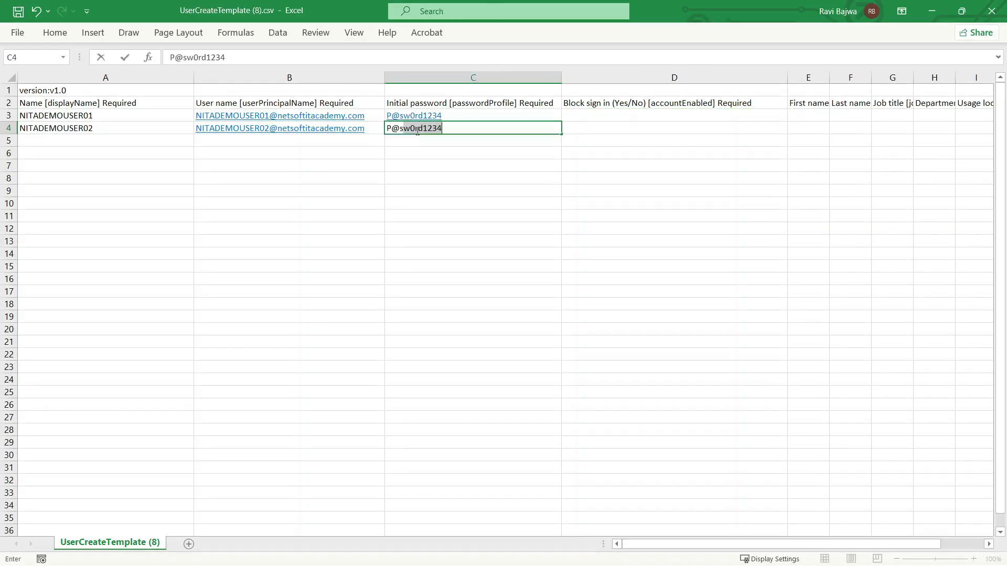
text(d1234)
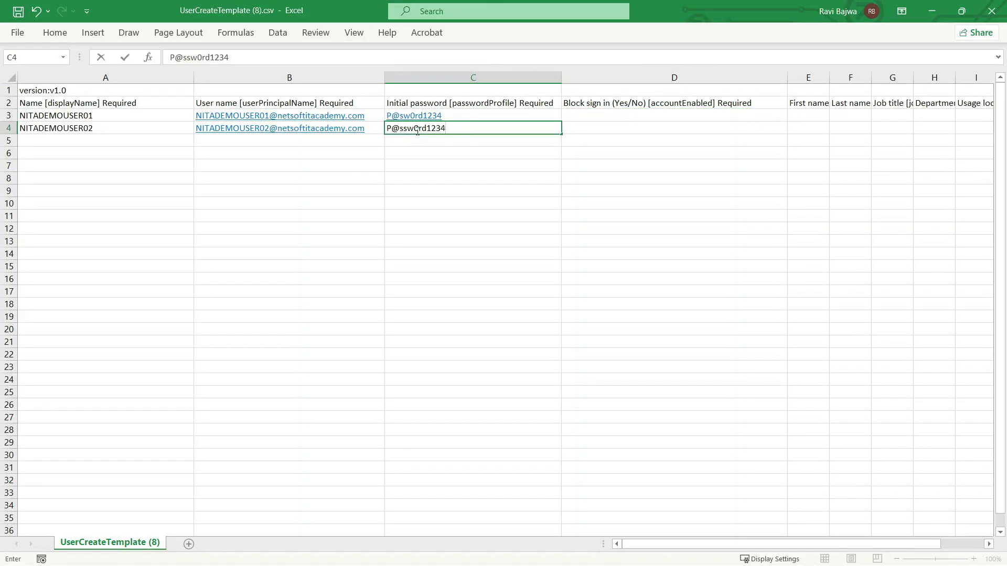
key(Return)
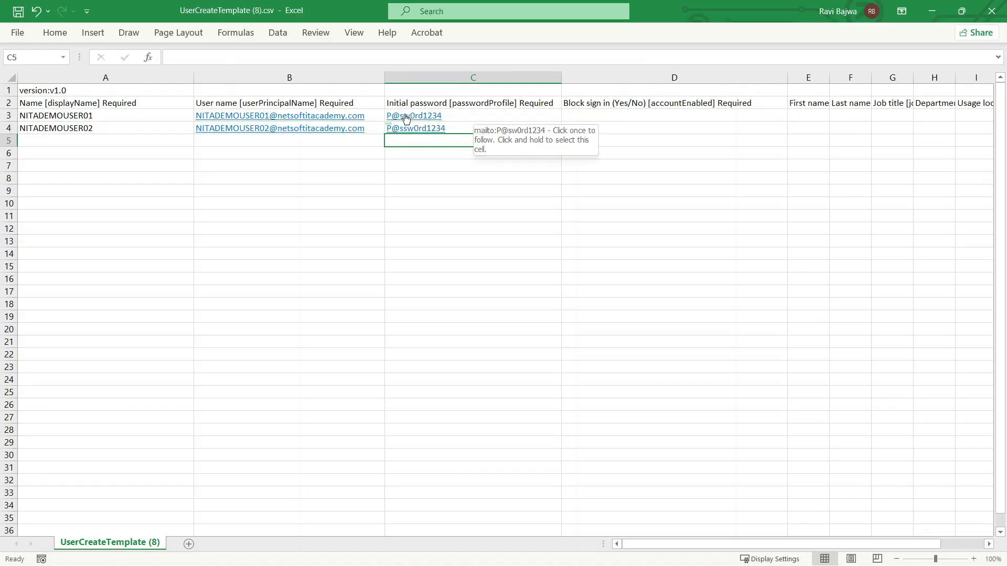
Replace the initial password in C3 with the same password as in C4
click(452, 114)
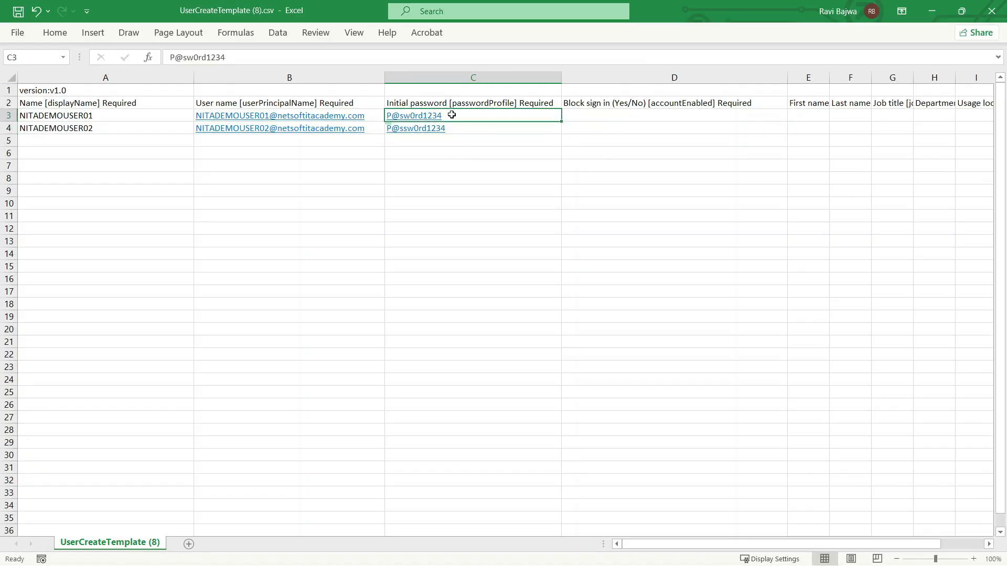
text(P)
key(BackSpace)
key(BackSpace)
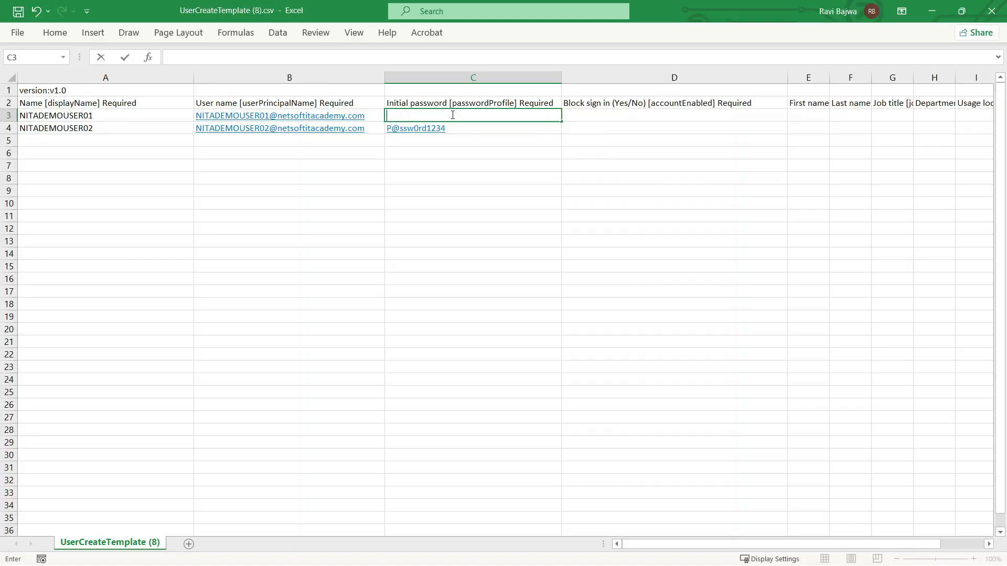
text(P@ssw0rd1)
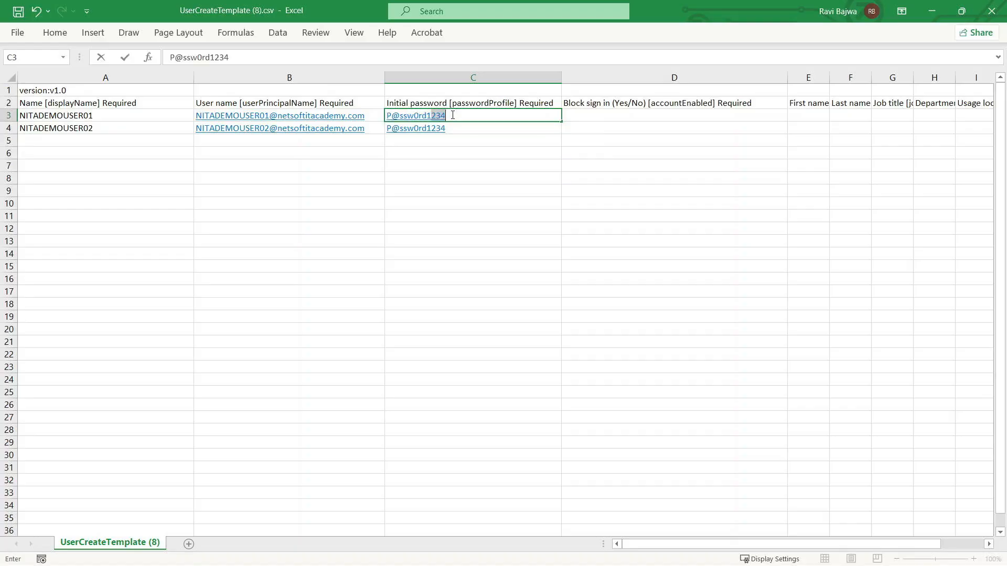
text(234)
Set Block sign in to No for NITADEMOUSER01 in D3
click(582, 116)
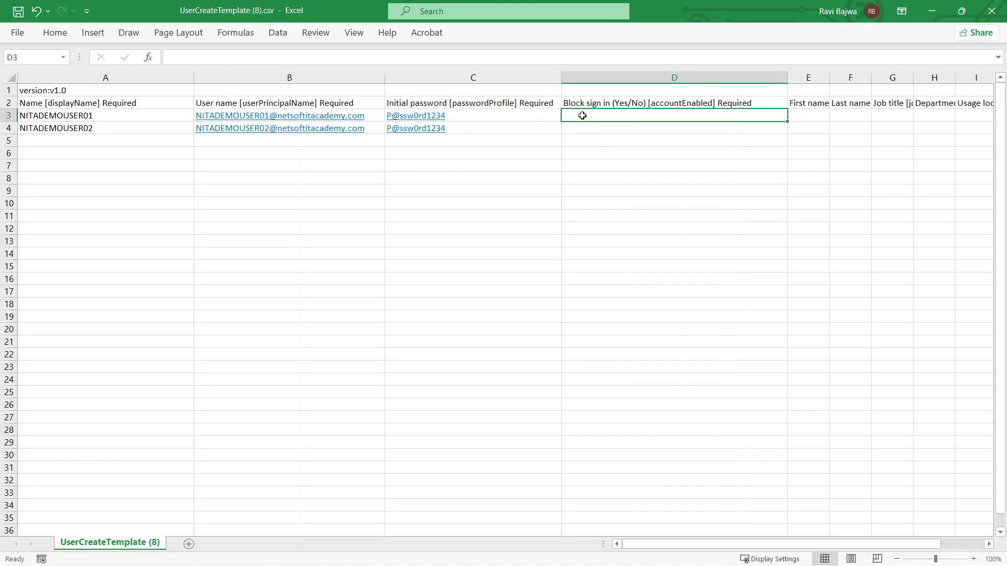
text(No)
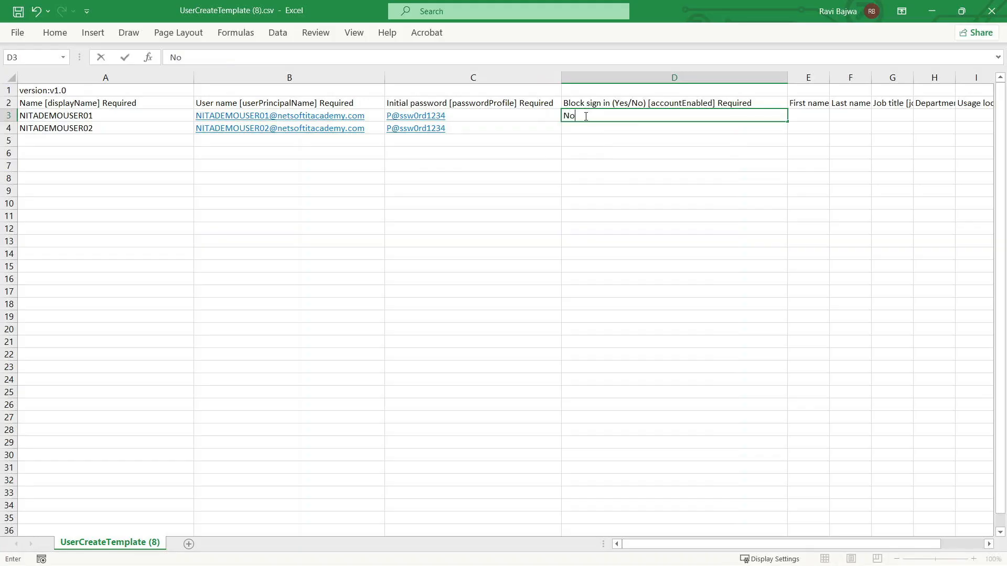
click(583, 129)
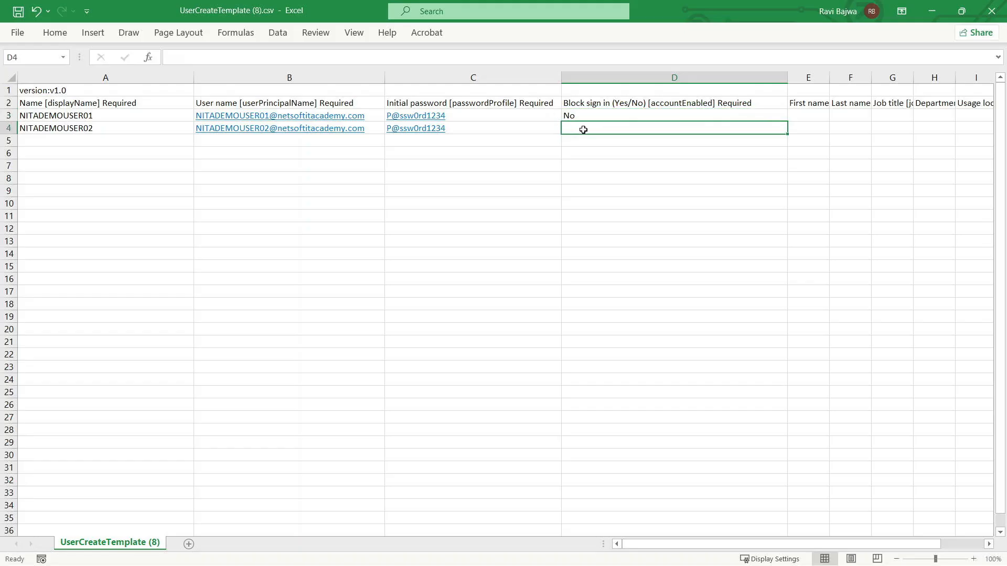
Set Block sign in to No for NITADEMOUSER02 in D4
text(No)
click(582, 170)
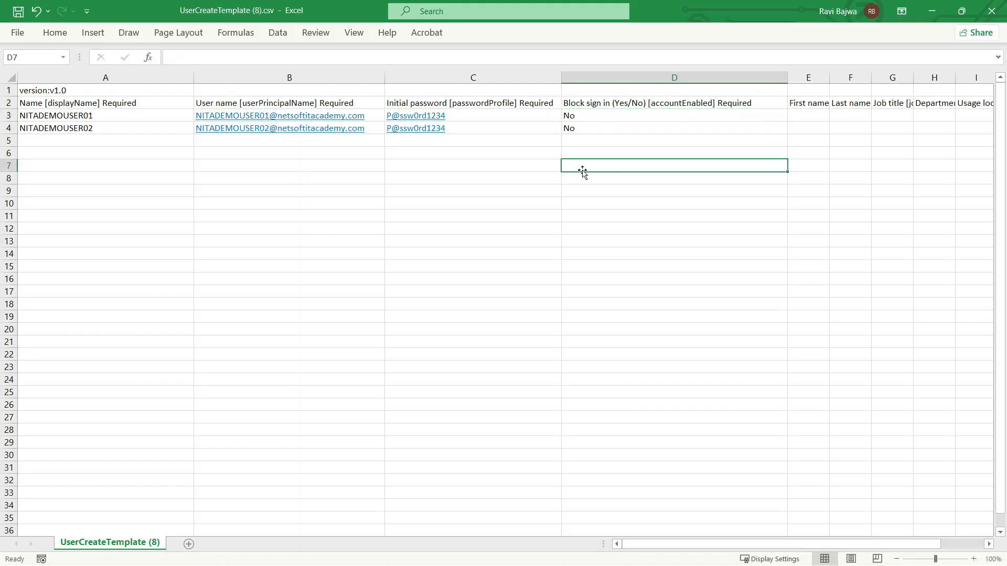
Save the template under the new name DEMOcsv (8).csv in the Downloads folder, using the CSV UTF-8 (Comma delimited) format
click(19, 33)
click(49, 209)
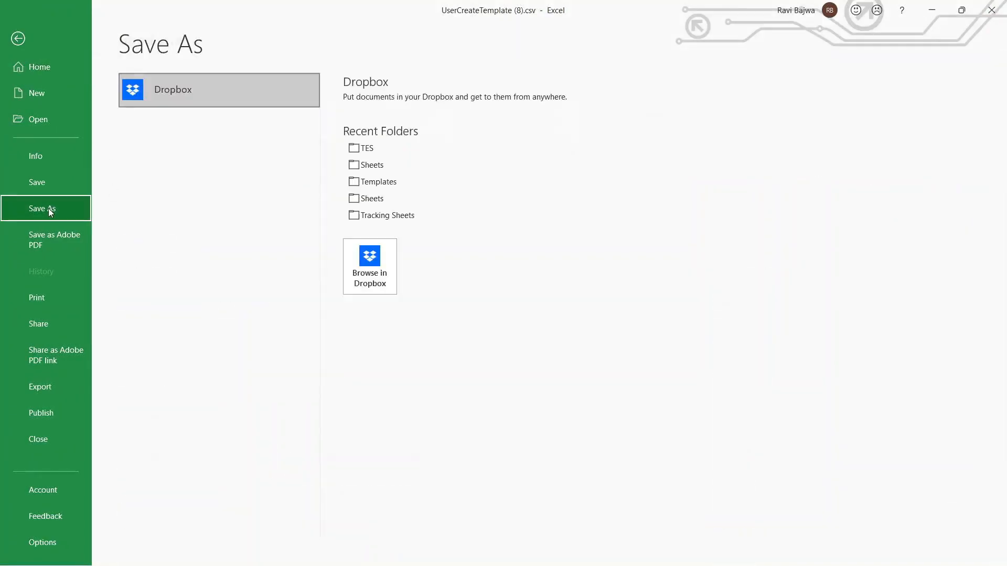
click(178, 348)
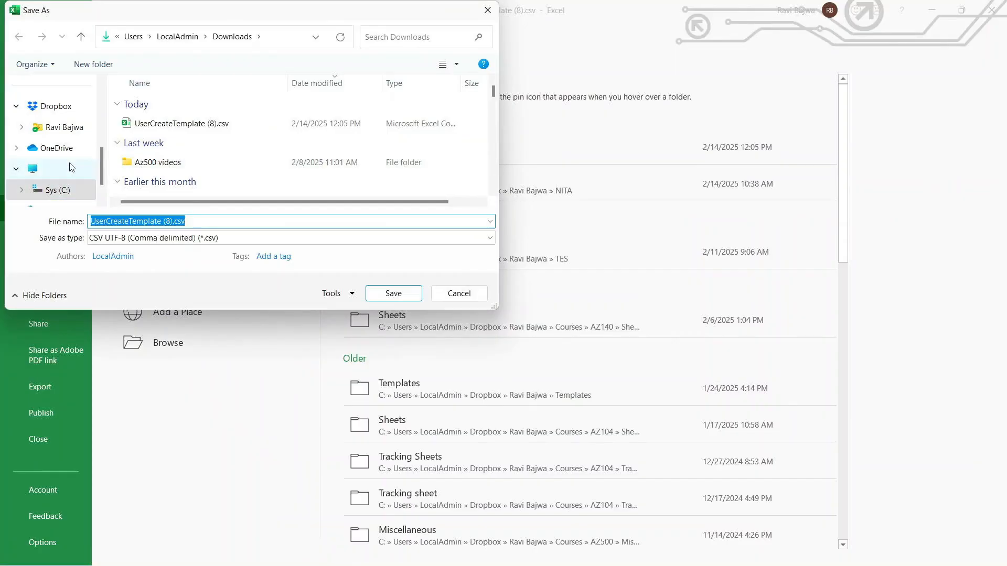
click(199, 223)
drag(163, 222, 91, 221)
text(DEMO)
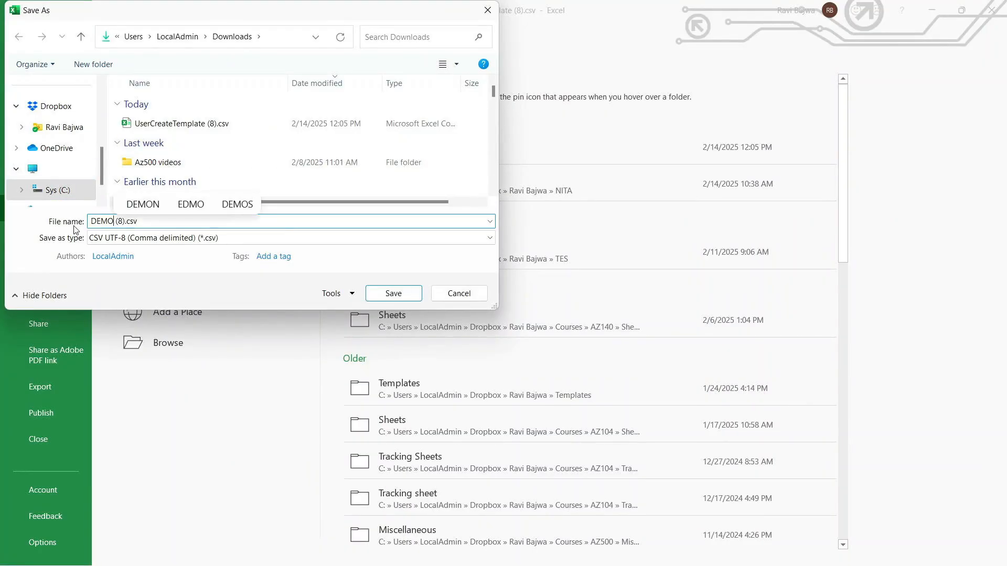
text(csv)
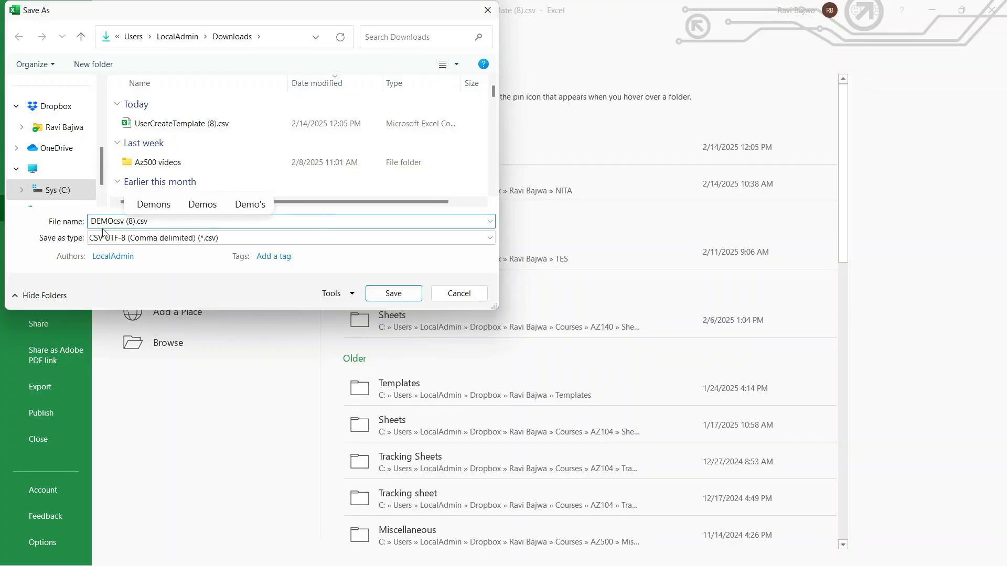
click(229, 242)
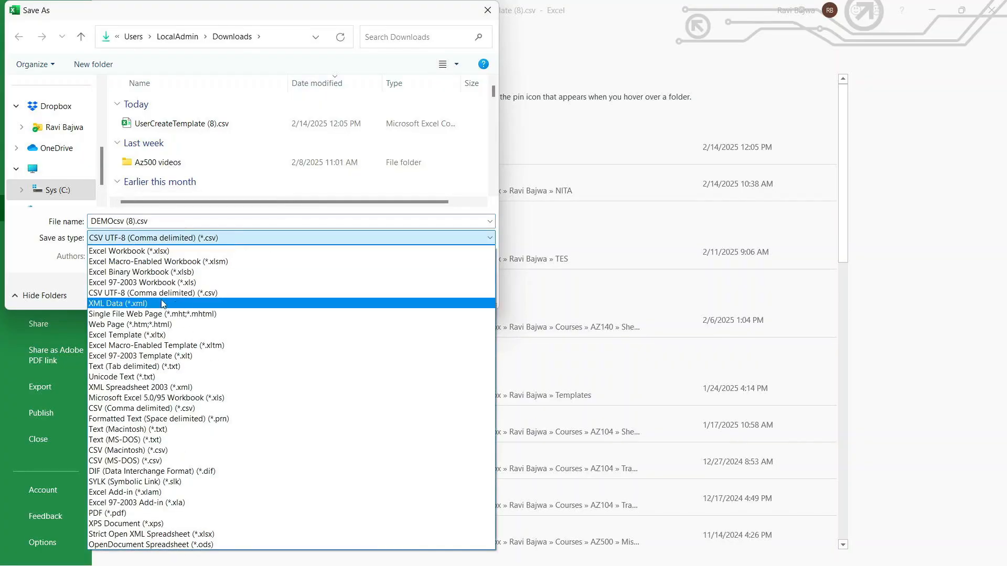
click(210, 298)
click(395, 294)
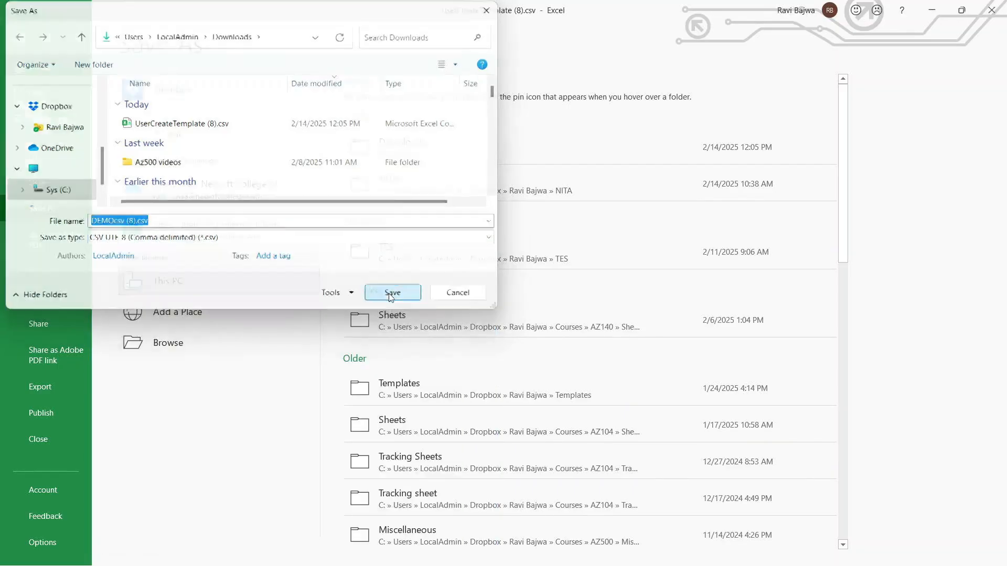
Close the spreadsheet, switch to the Azure portal, and open Bulk create from the tenant's Users page
click(991, 10)
click(931, 10)
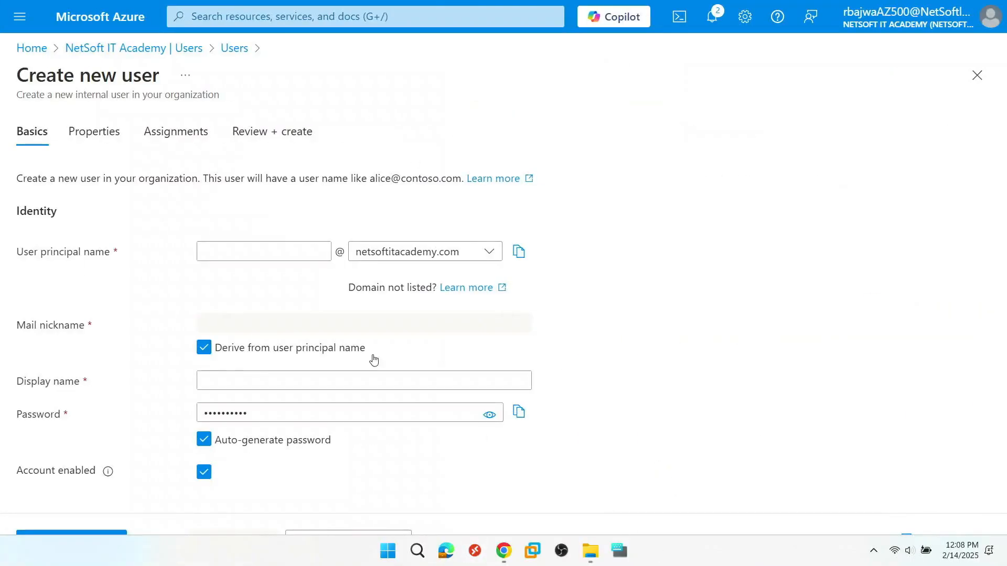
click(147, 48)
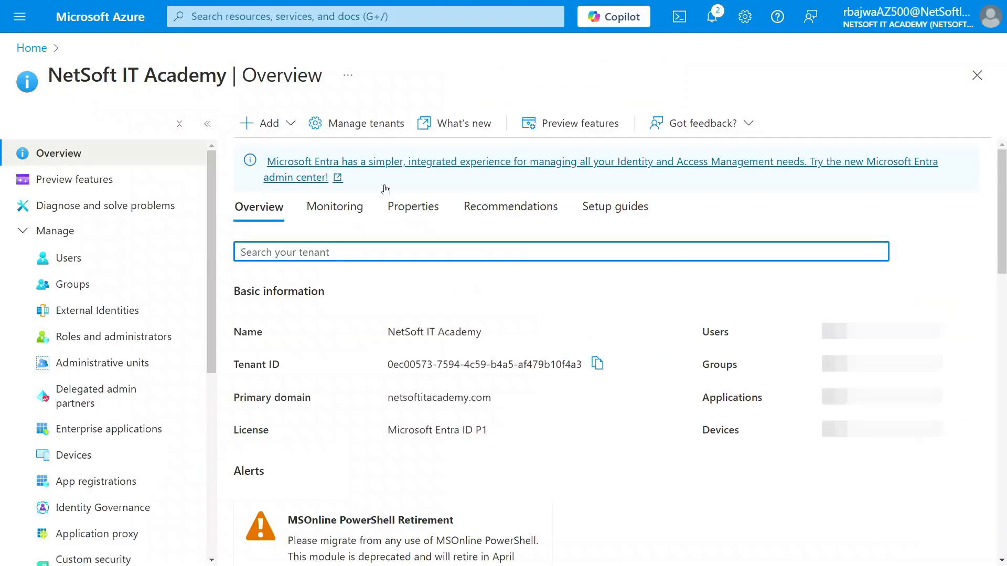
click(75, 259)
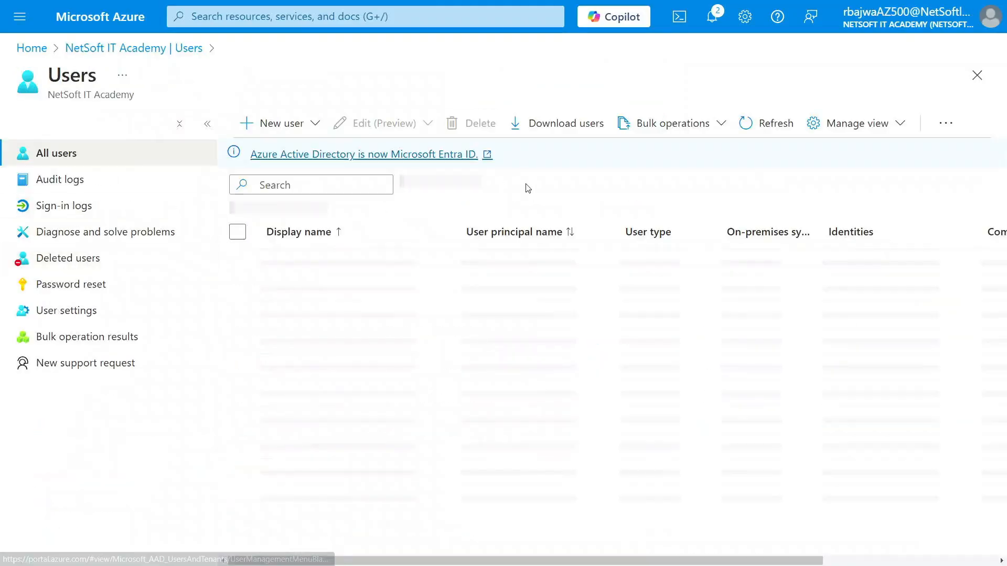
click(660, 124)
click(672, 156)
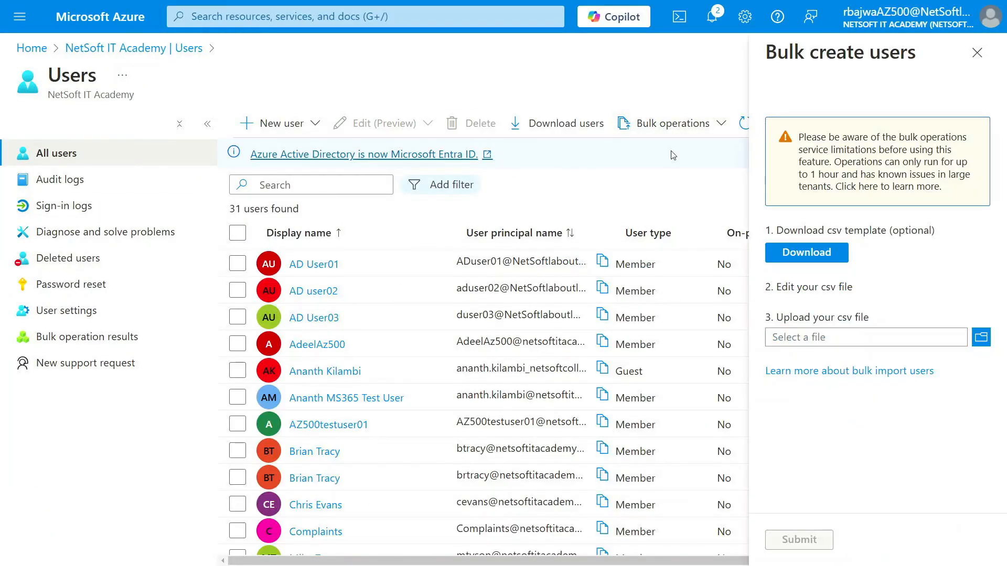
Upload DEMOcsv (8).csv, submit the bulk user creation, and close the Bulk create users pane
click(981, 337)
click(150, 131)
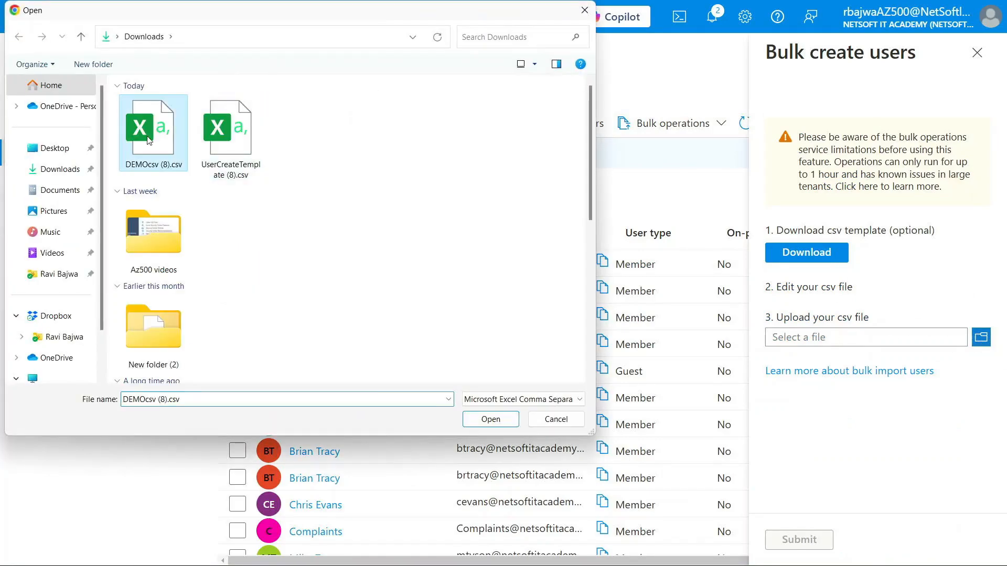
click(480, 420)
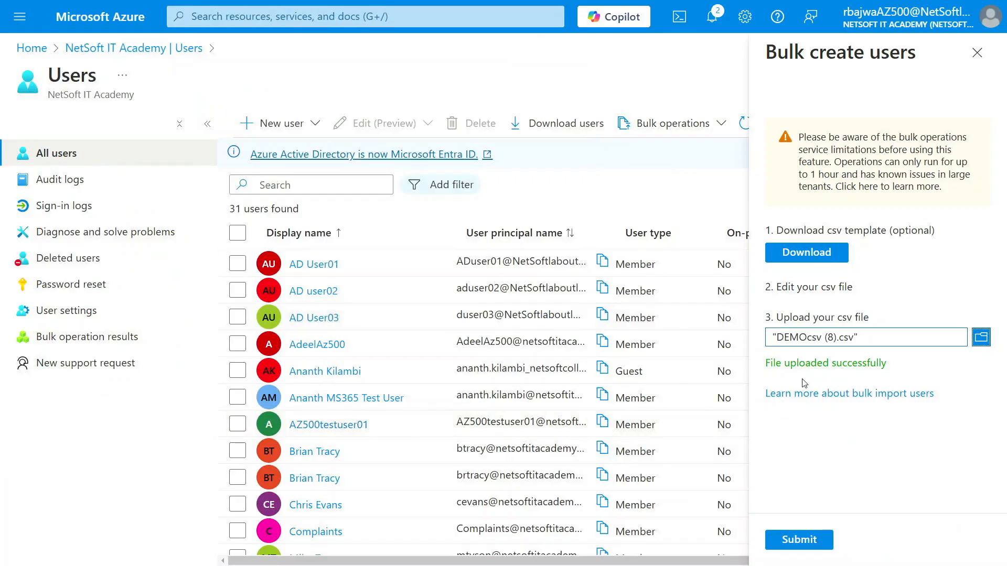
click(797, 543)
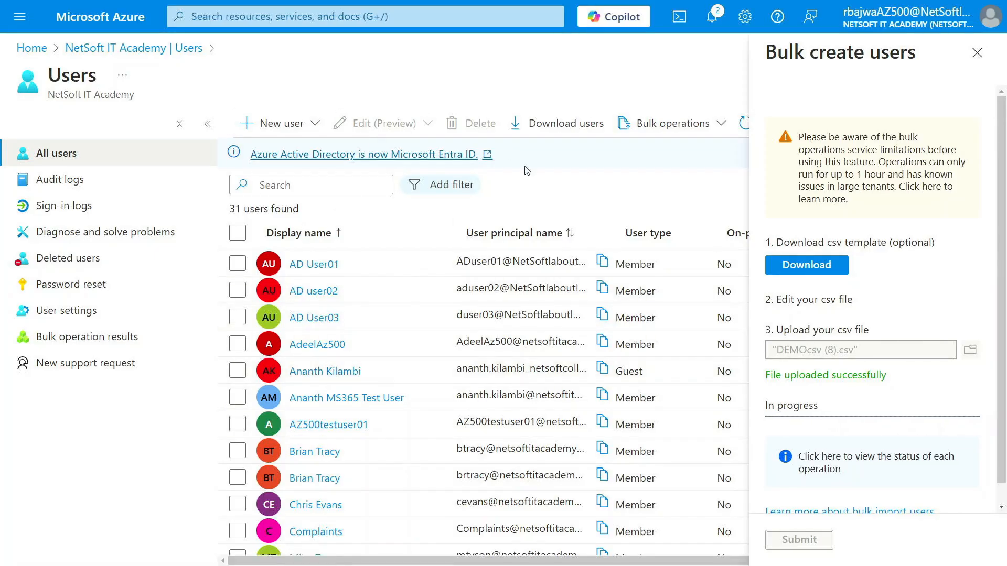
scroll(797, 407, down, 1)
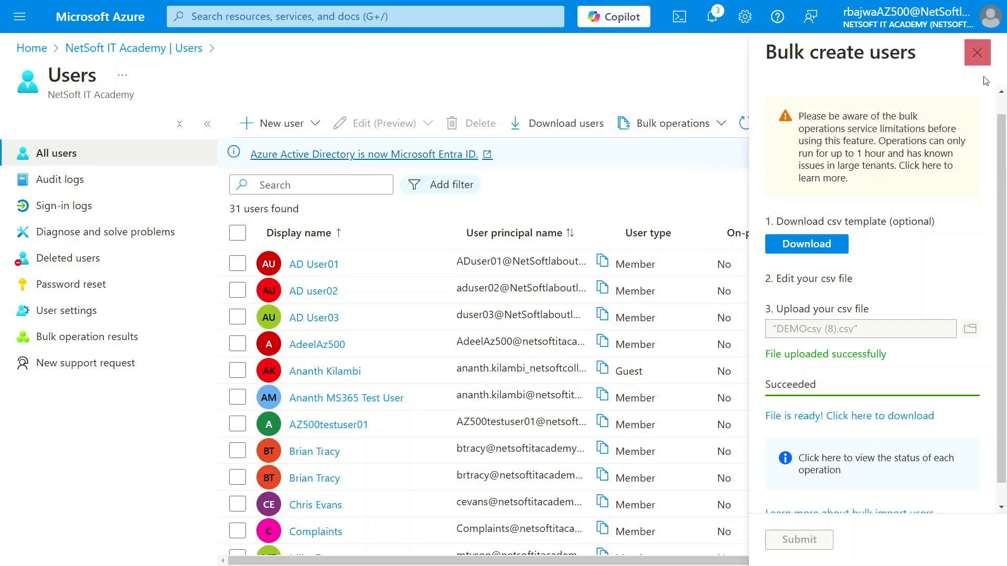
click(988, 58)
click(976, 53)
Refresh the user list and search it for NITA
click(757, 125)
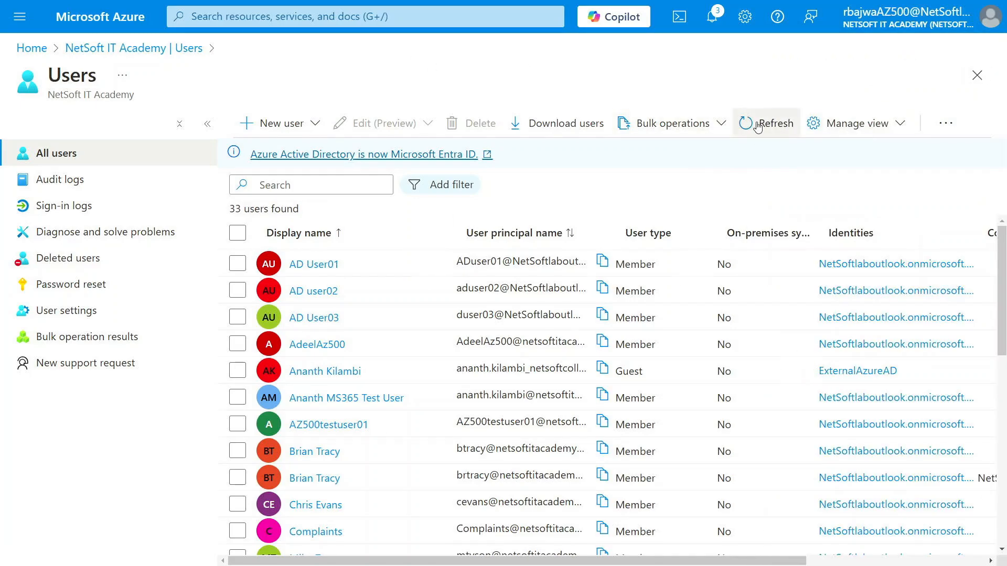
click(757, 124)
click(331, 185)
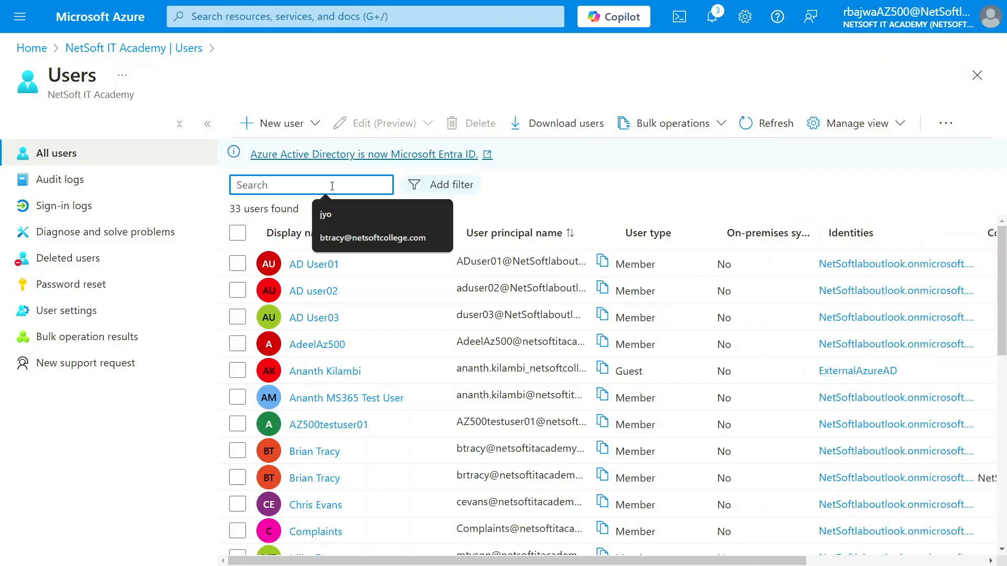
text(NITA)
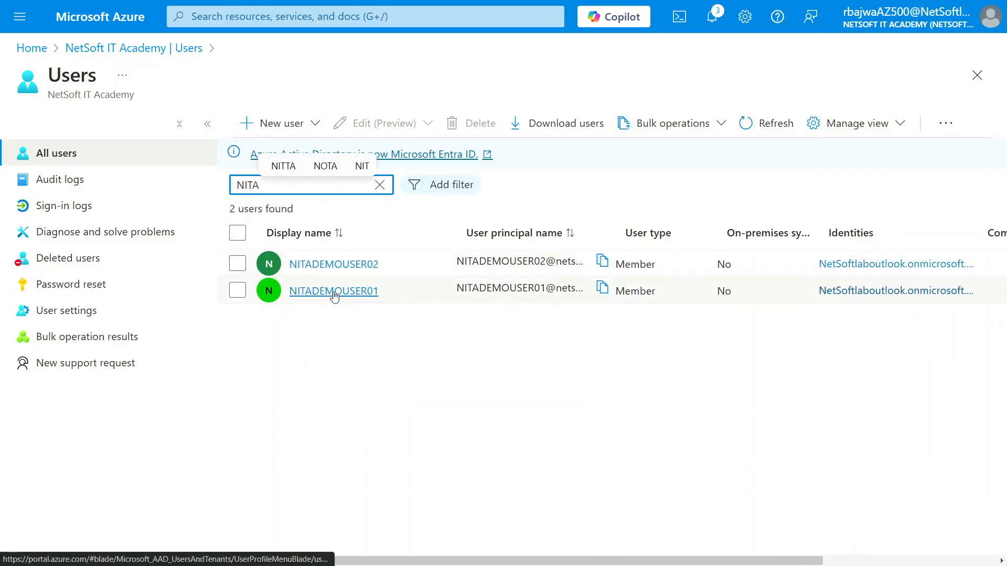
Delete the users NITADEMOUSER01 and NITADEMOUSER02 and confirm the deletion
click(238, 291)
click(237, 264)
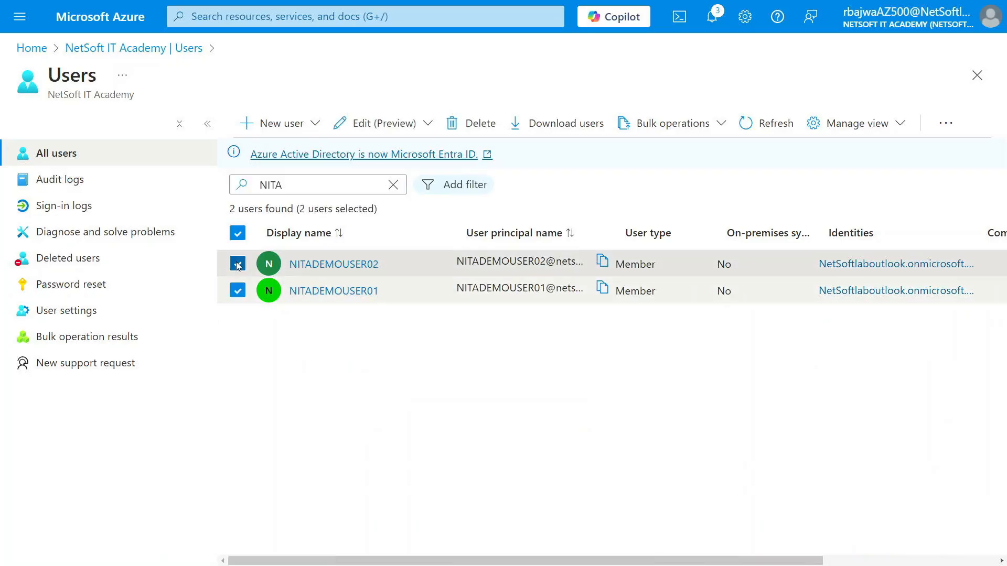
click(476, 123)
click(284, 189)
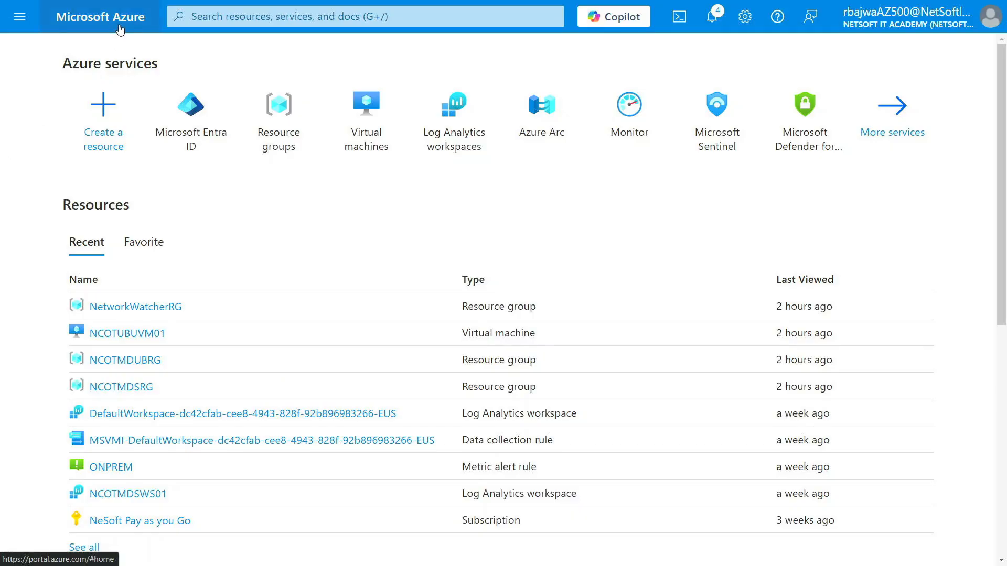
Go to Groups in Microsoft Entra ID and start a new group
click(195, 116)
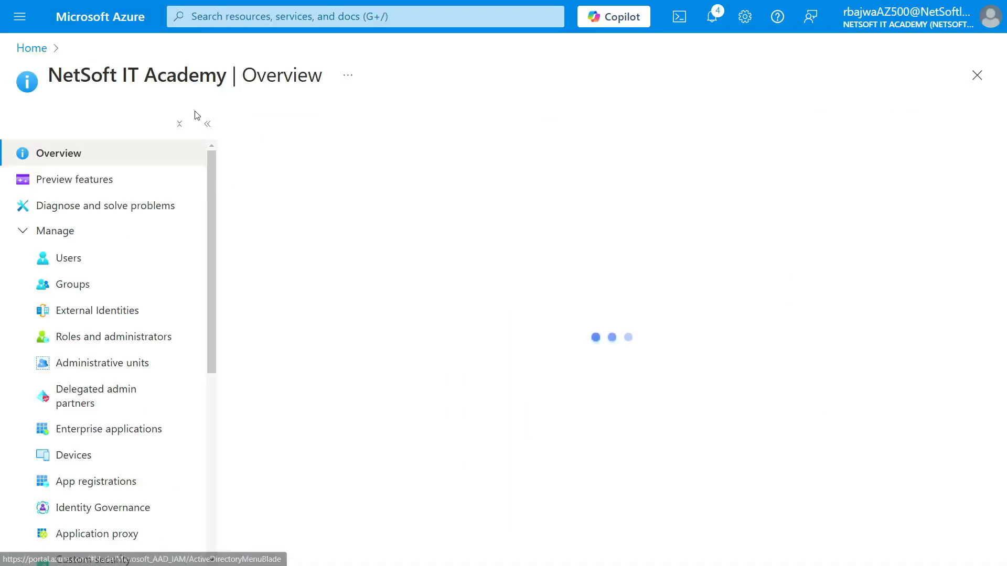
click(79, 287)
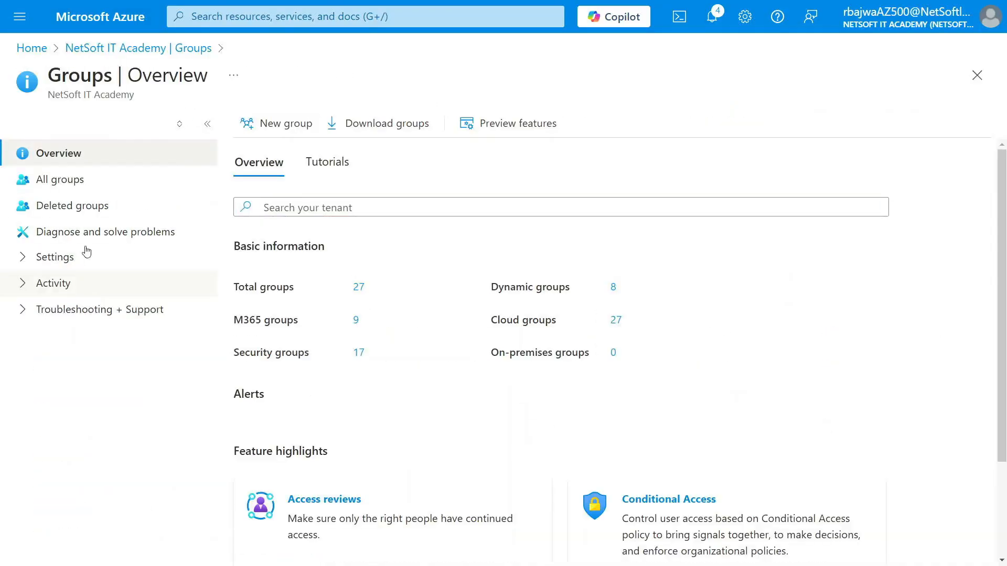
click(275, 126)
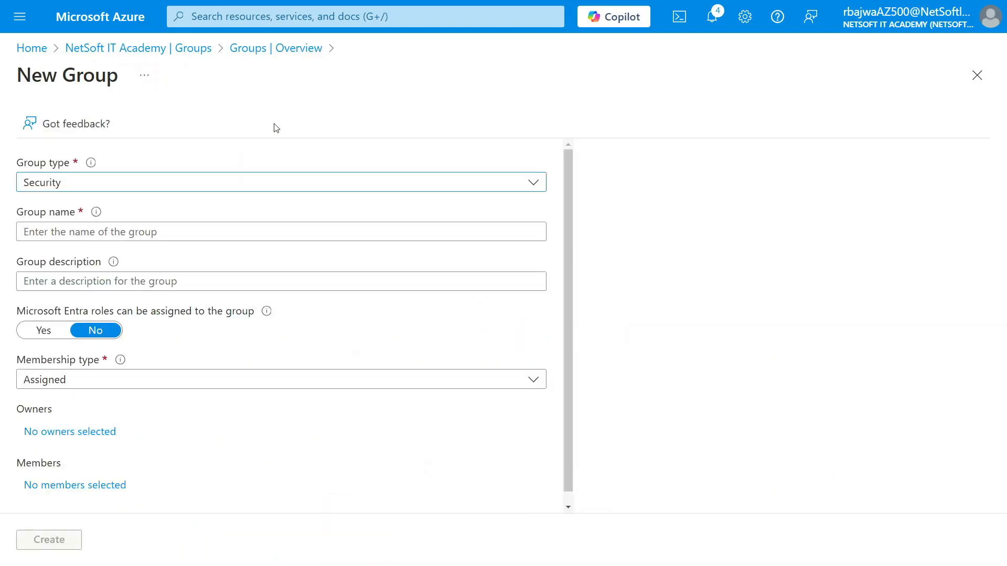
Choose Security as the group type and name the group DEMOG1, leaving the description empty
click(114, 187)
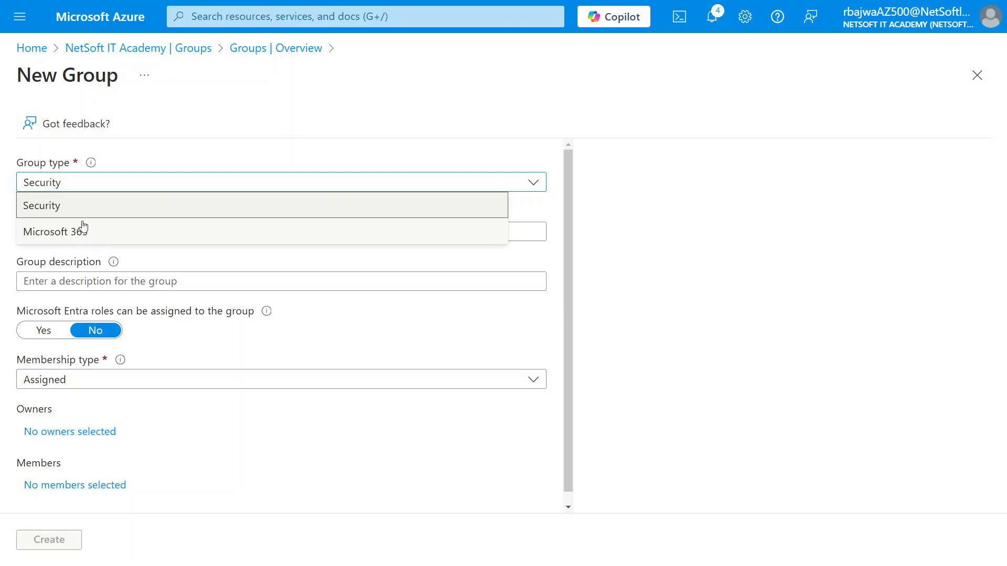
click(49, 206)
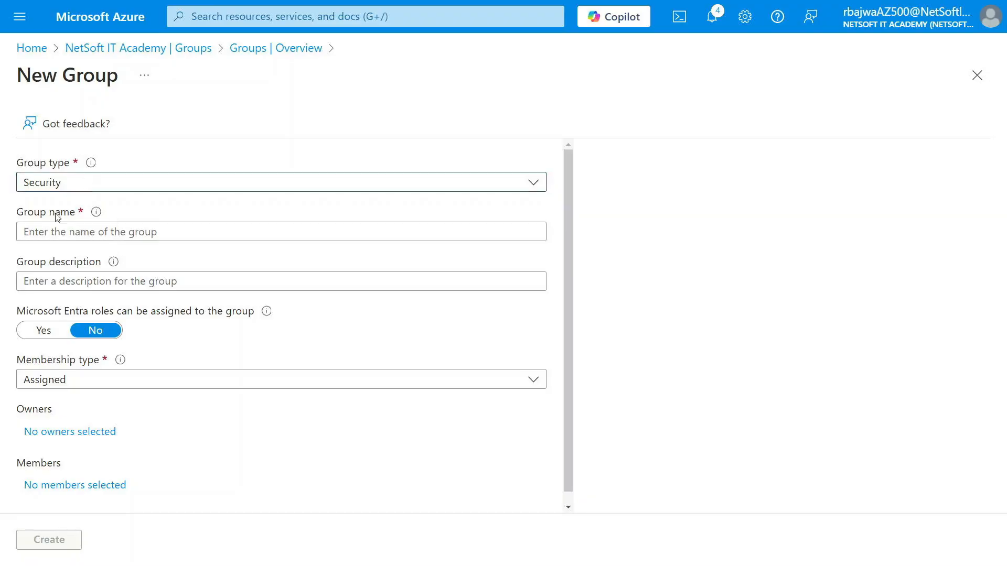
click(71, 232)
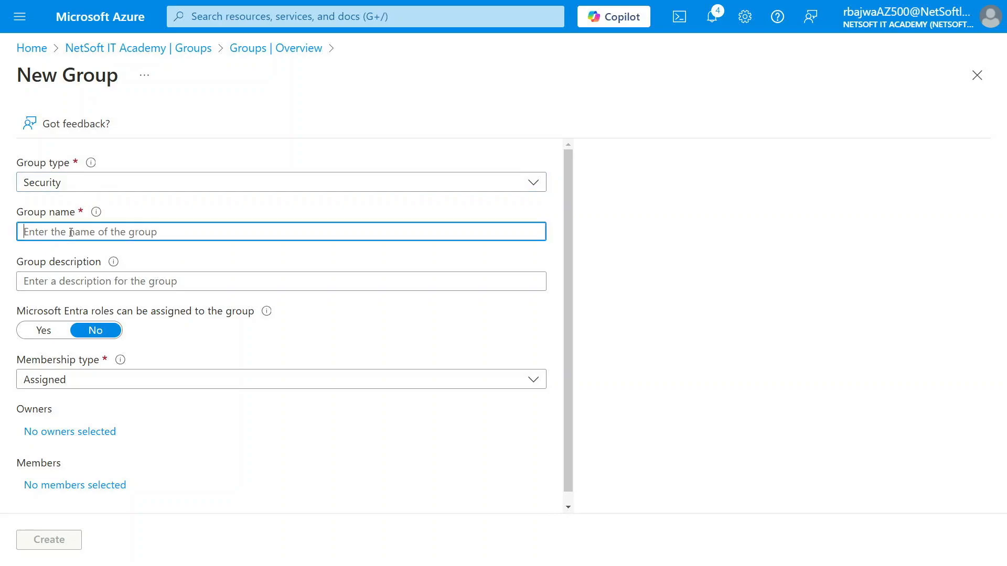
text(DEMO)
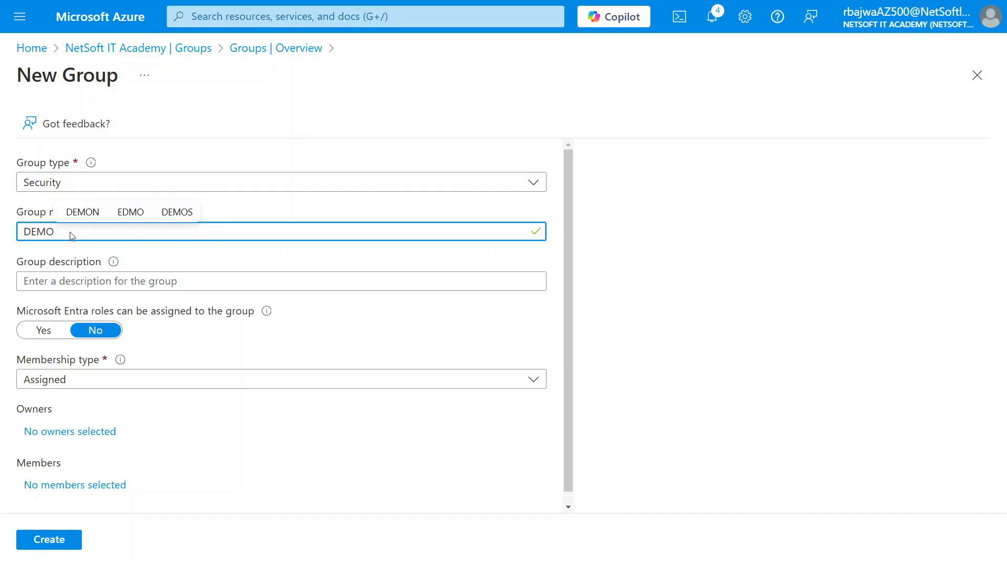
text(G1)
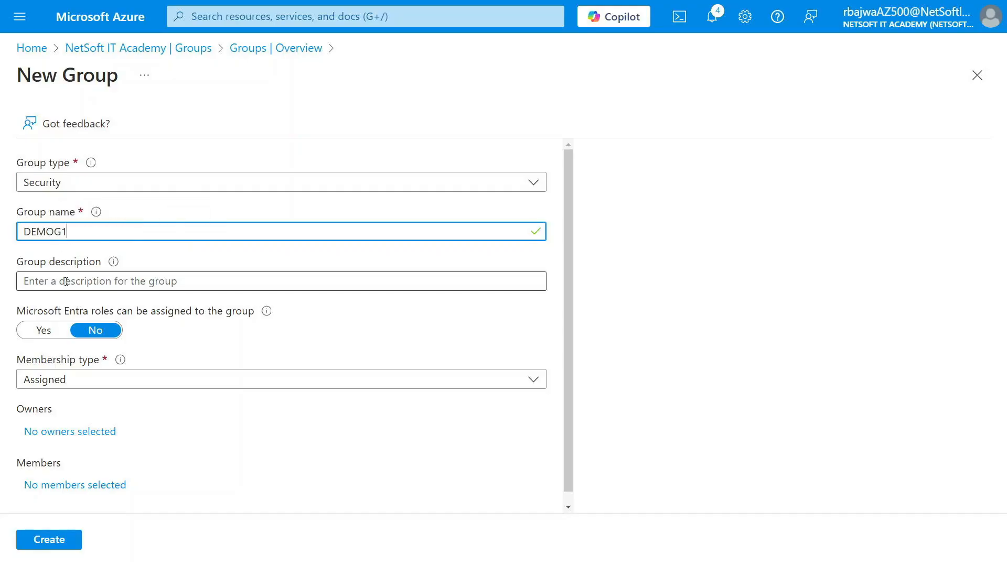
click(66, 281)
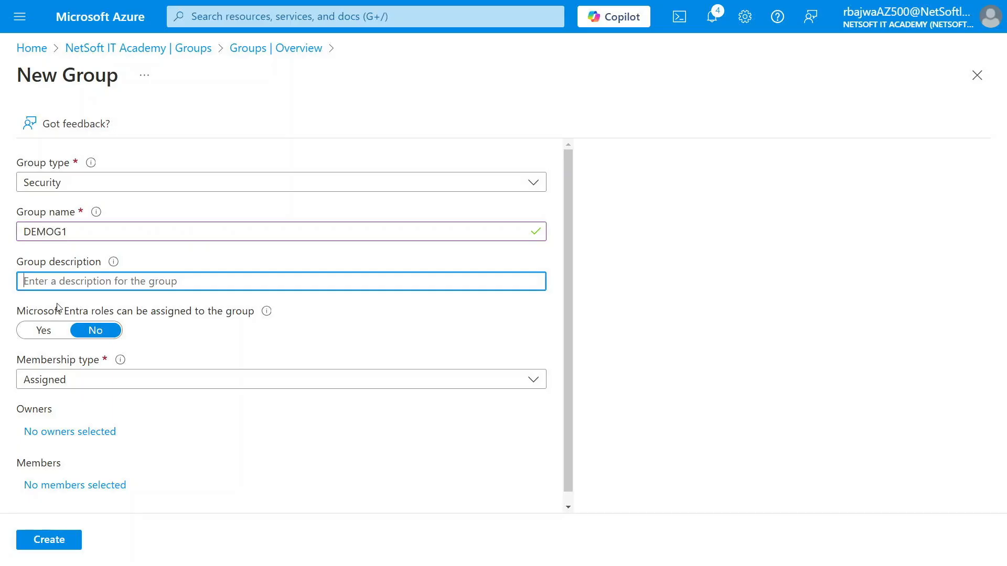
Create the group with Microsoft Entra role assignment set to No, and dismiss the notification
scroll(58, 307, down, 1)
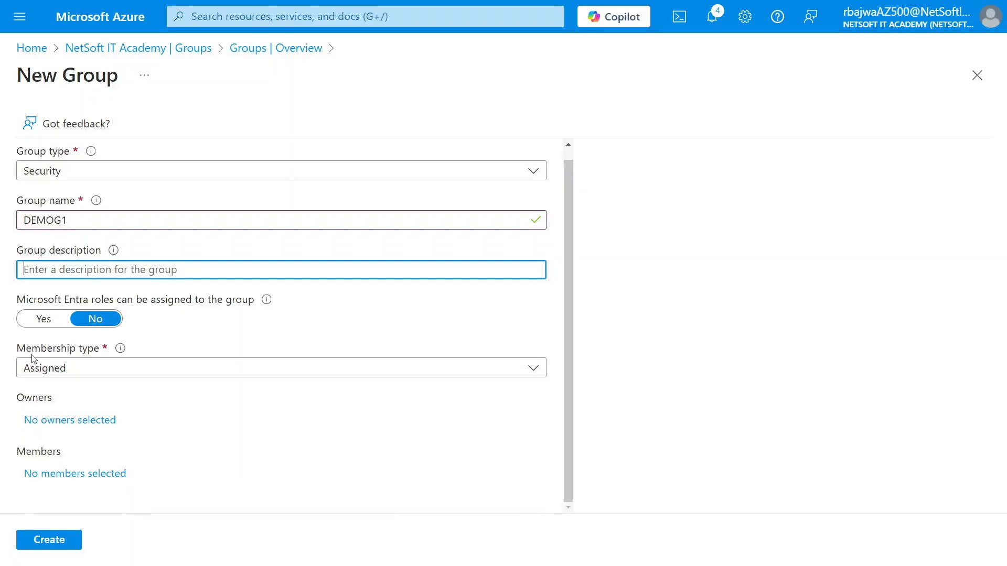
click(53, 322)
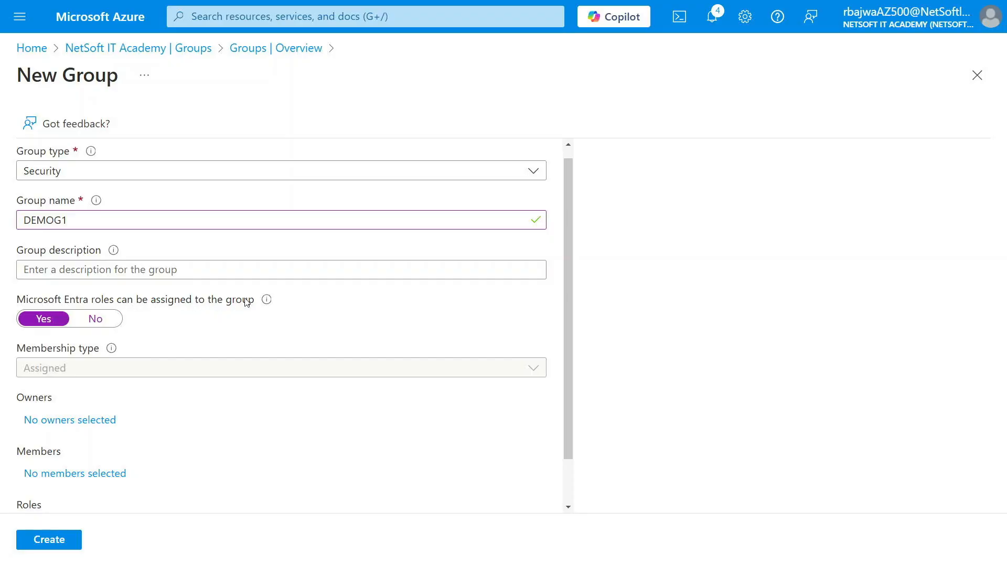
click(104, 321)
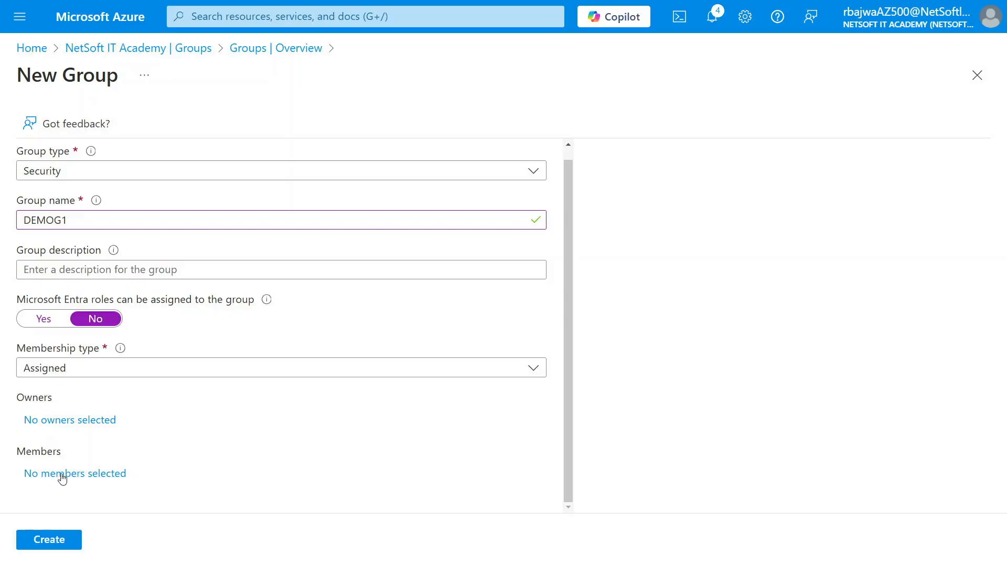
click(51, 543)
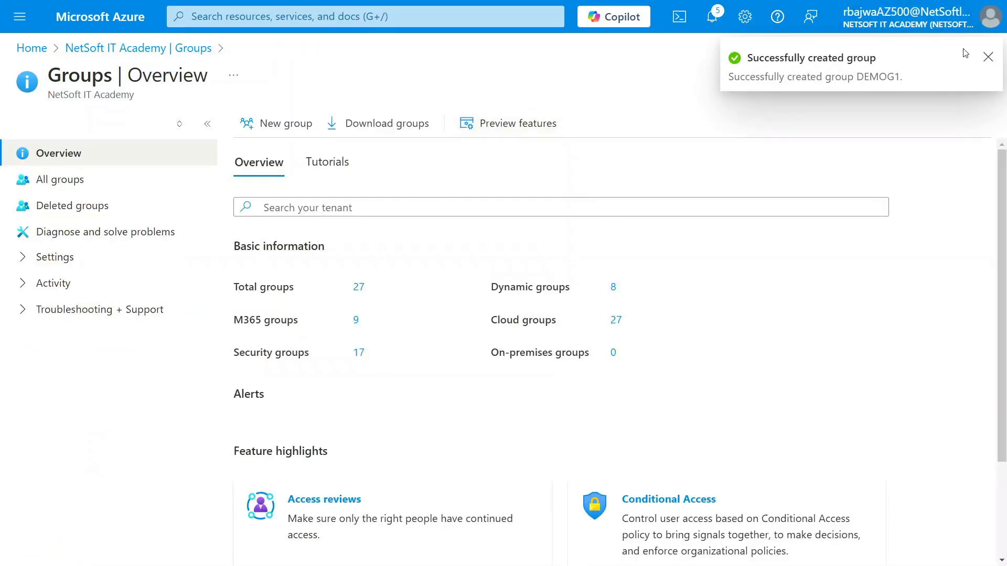
click(988, 57)
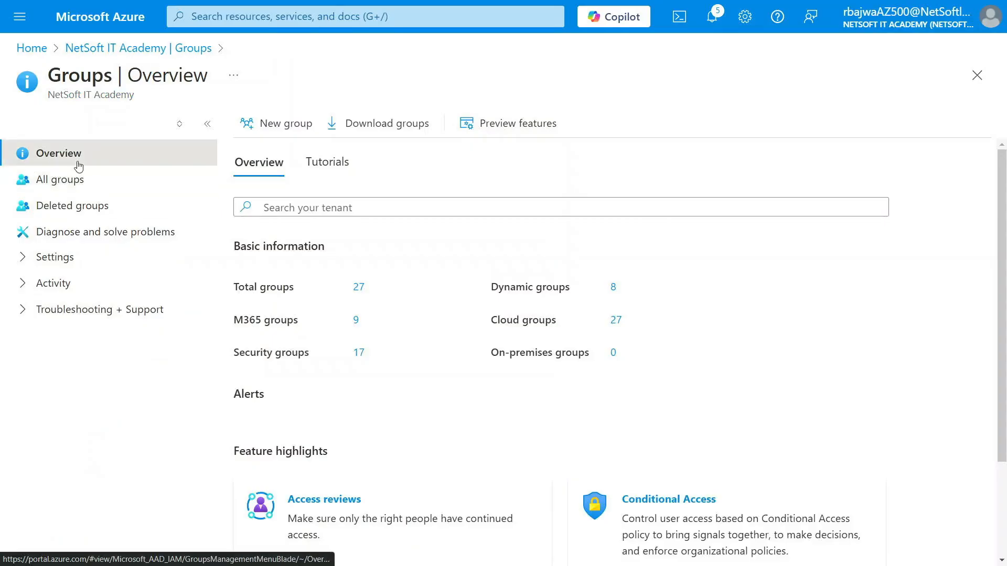
Refresh the list of all groups, search it for "demo", and open DEMOG1 with its management options expanded
click(60, 180)
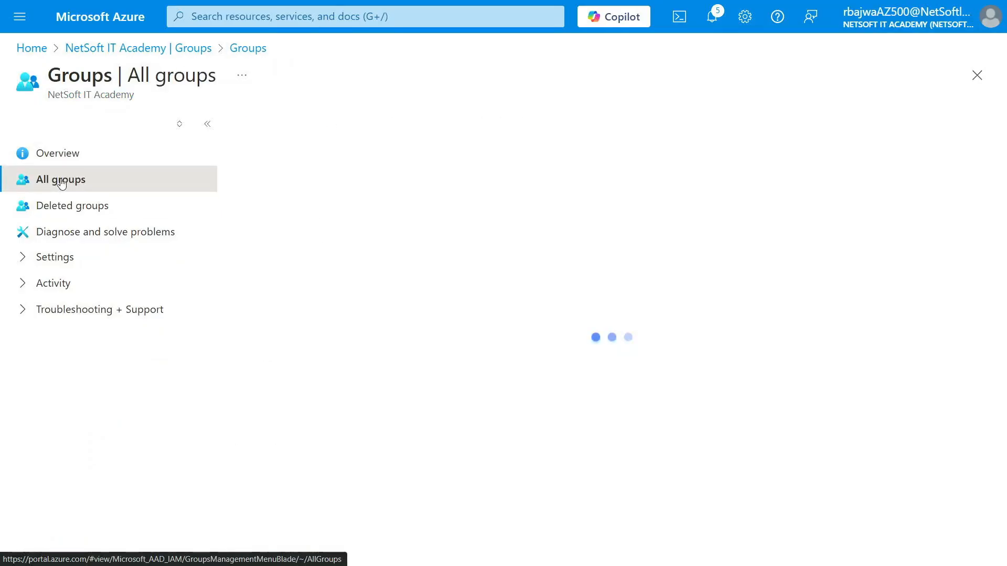
click(475, 121)
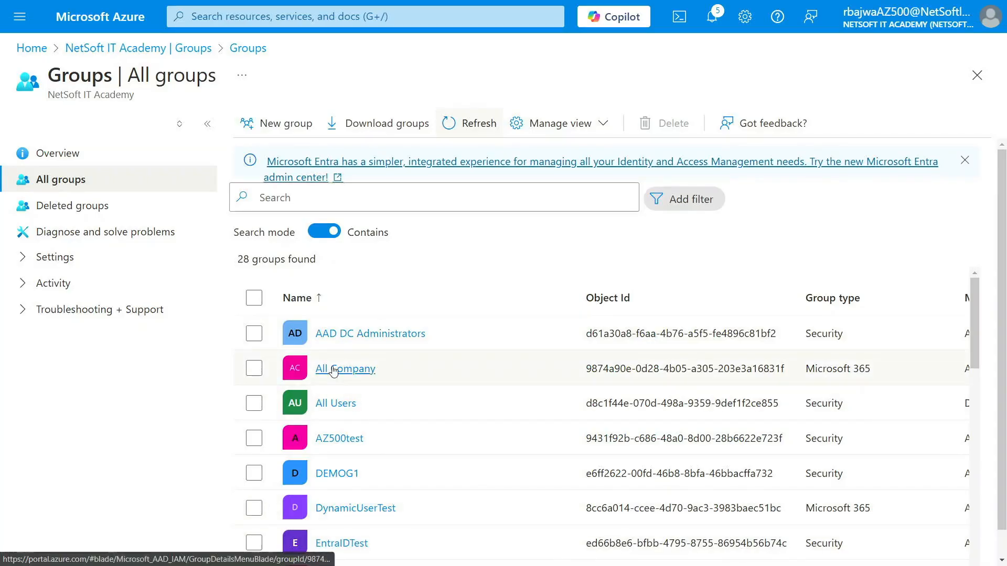
click(300, 195)
text(demo)
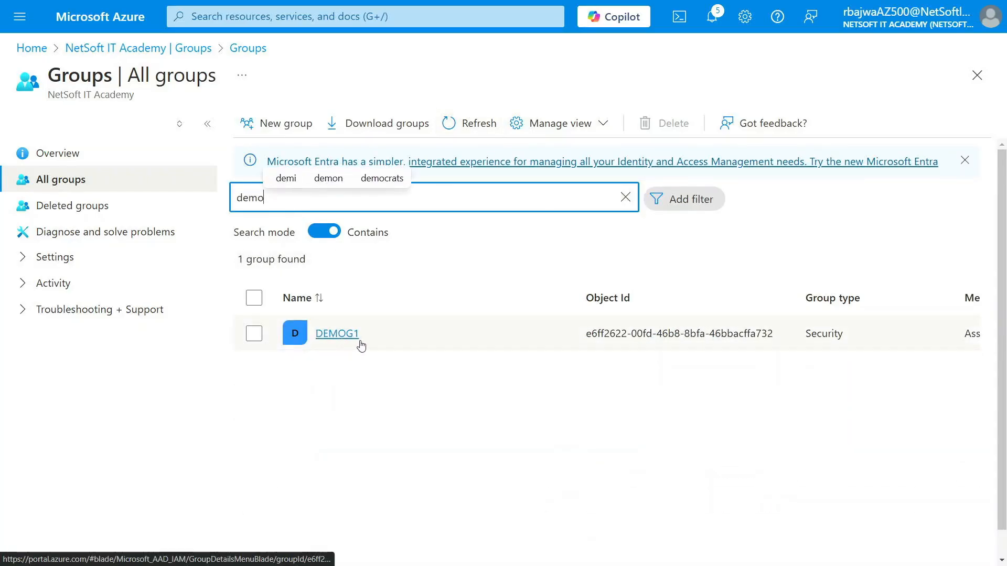
click(337, 334)
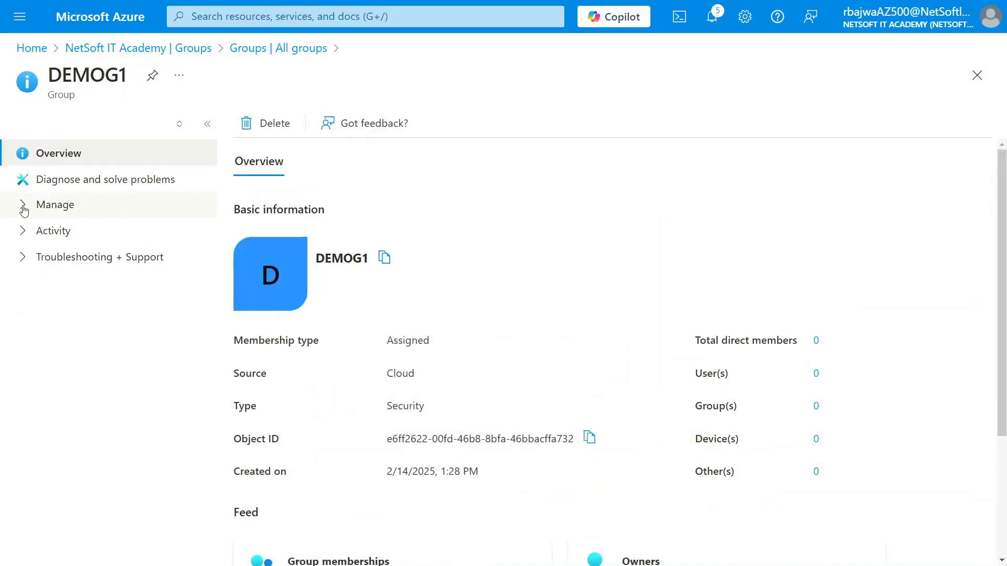
click(20, 207)
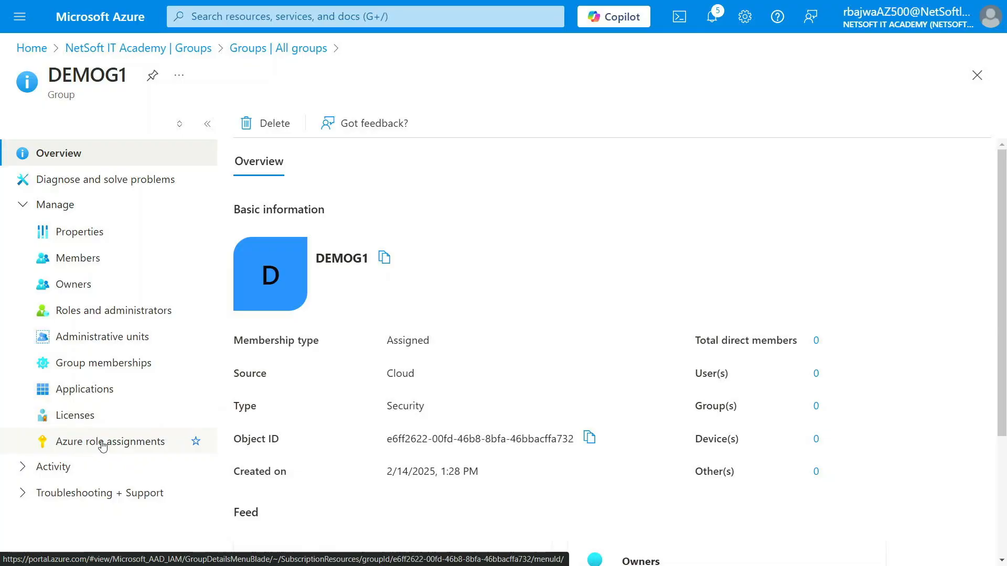
Delete the group DEMOG1, confirm the deletion, and return to the tenant overview
click(266, 128)
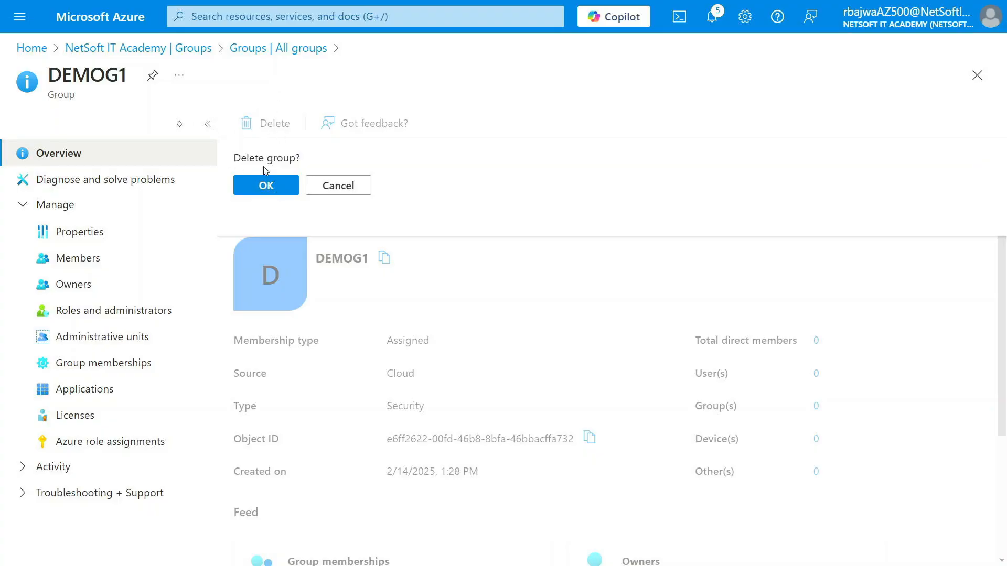
click(265, 186)
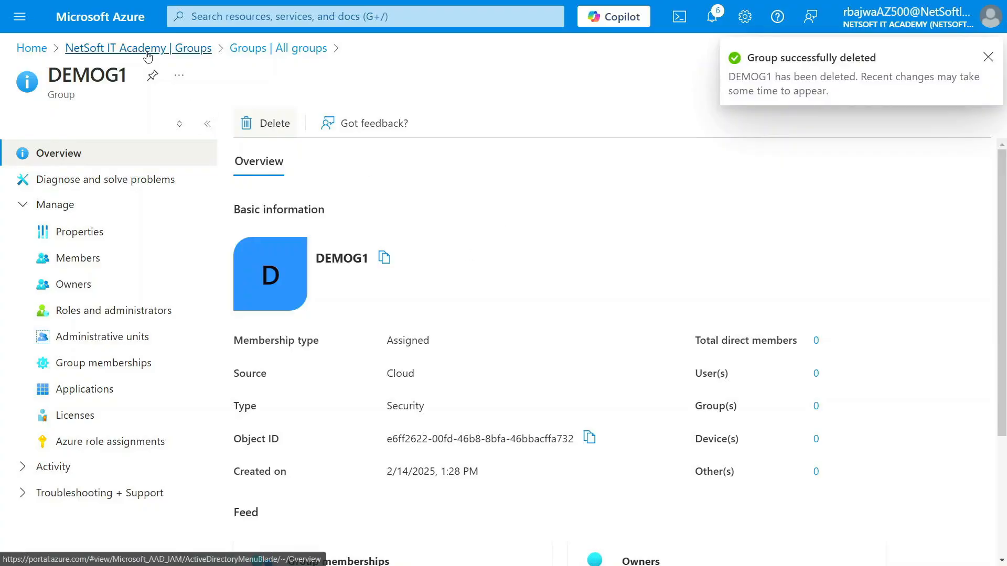
click(106, 50)
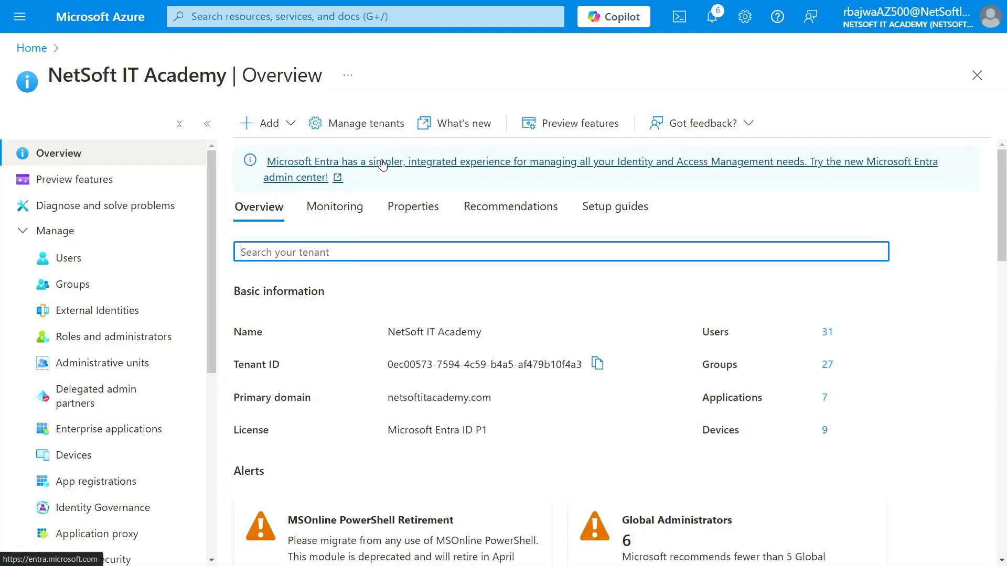
Start a new Security group from the Groups page of Microsoft Entra ID and name it DEMOG1
click(431, 253)
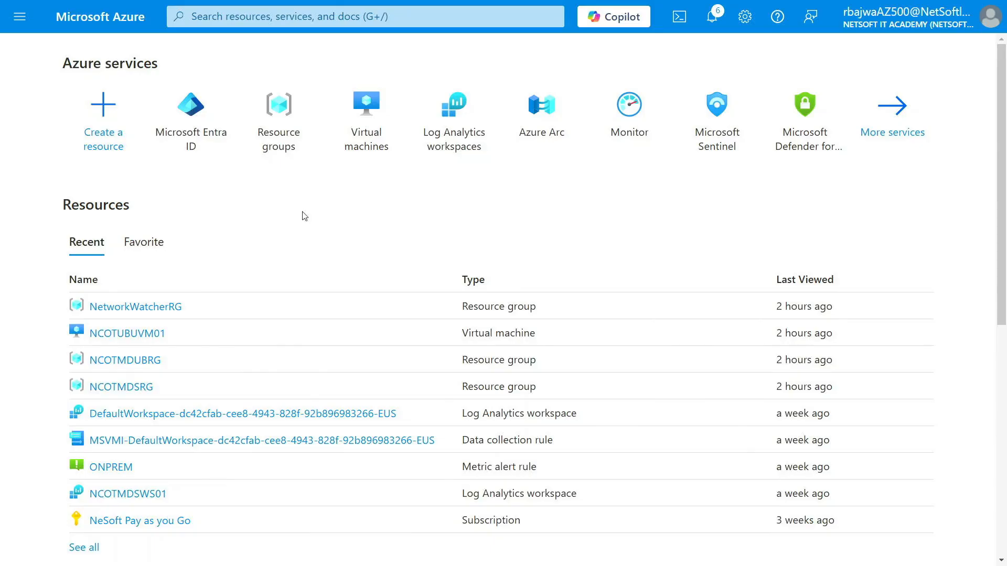
click(193, 113)
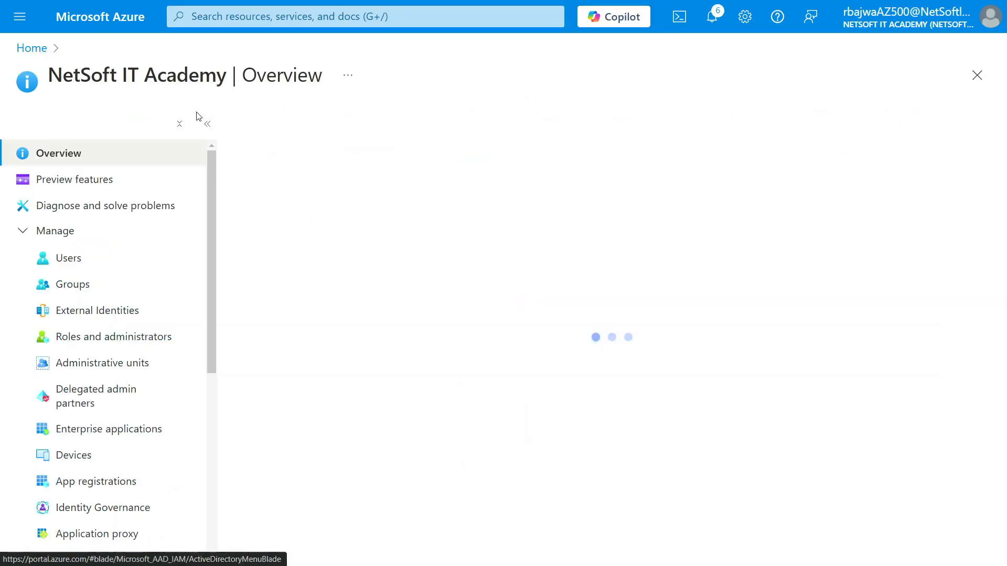
click(94, 284)
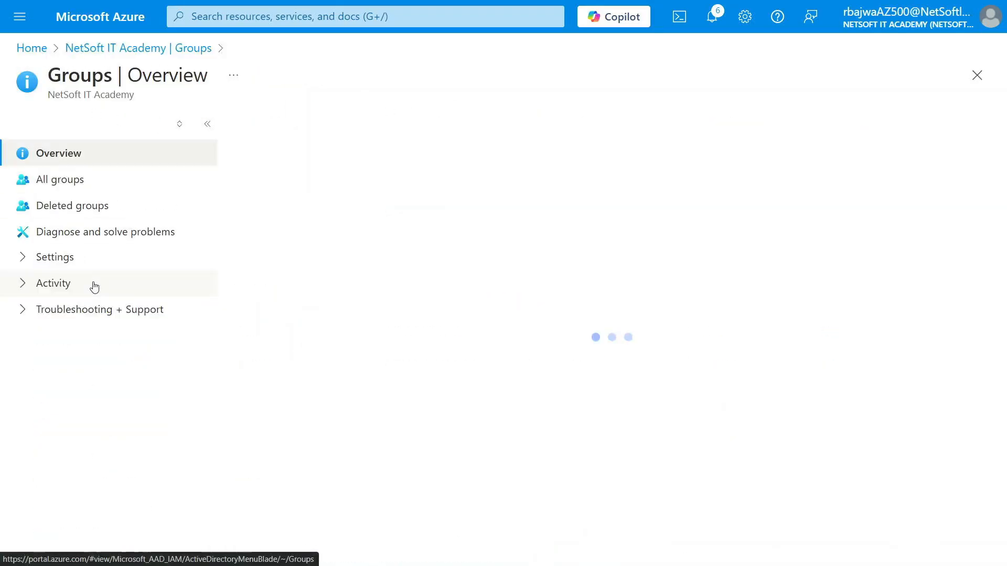
click(292, 128)
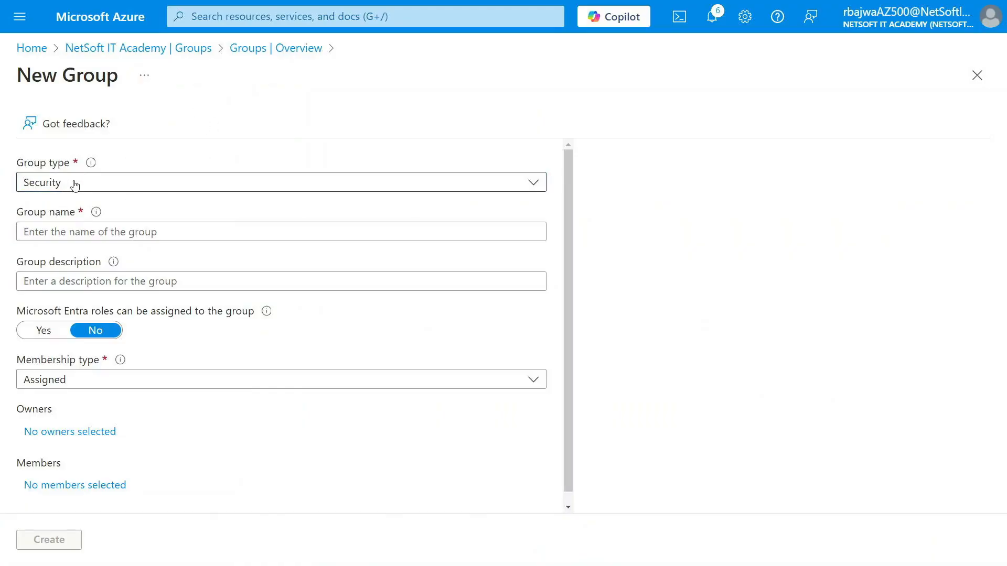
click(80, 231)
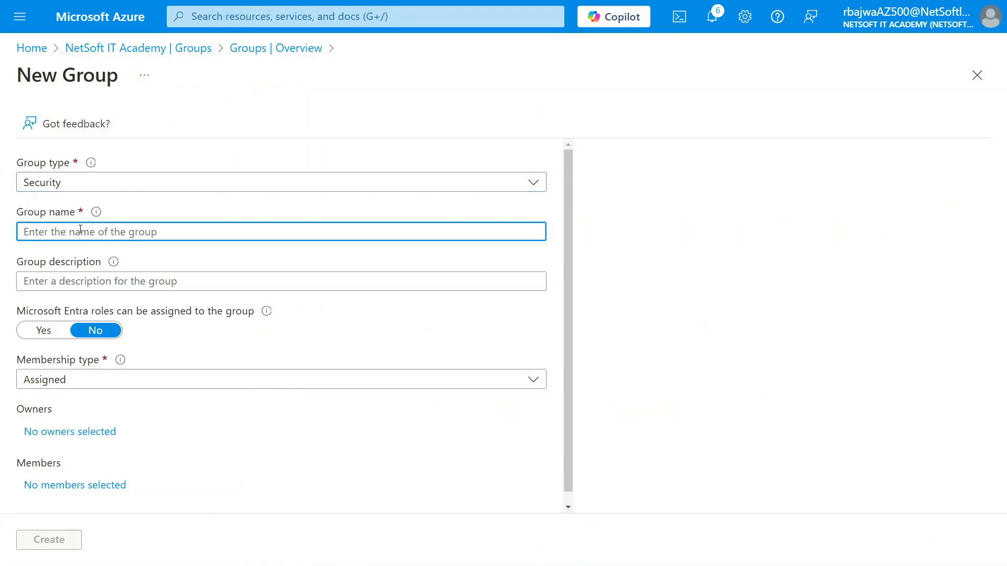
text(DEMO)
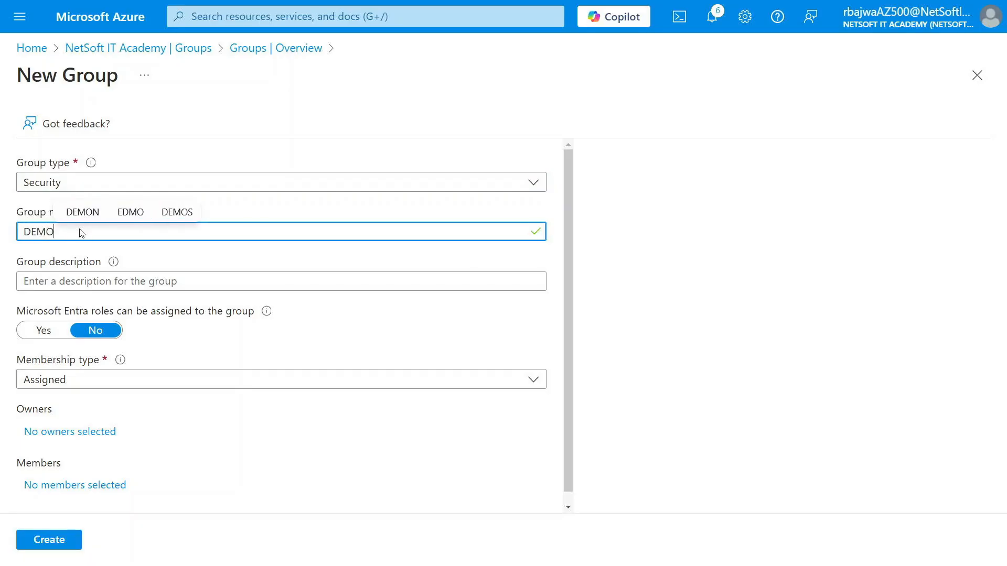
text(G1)
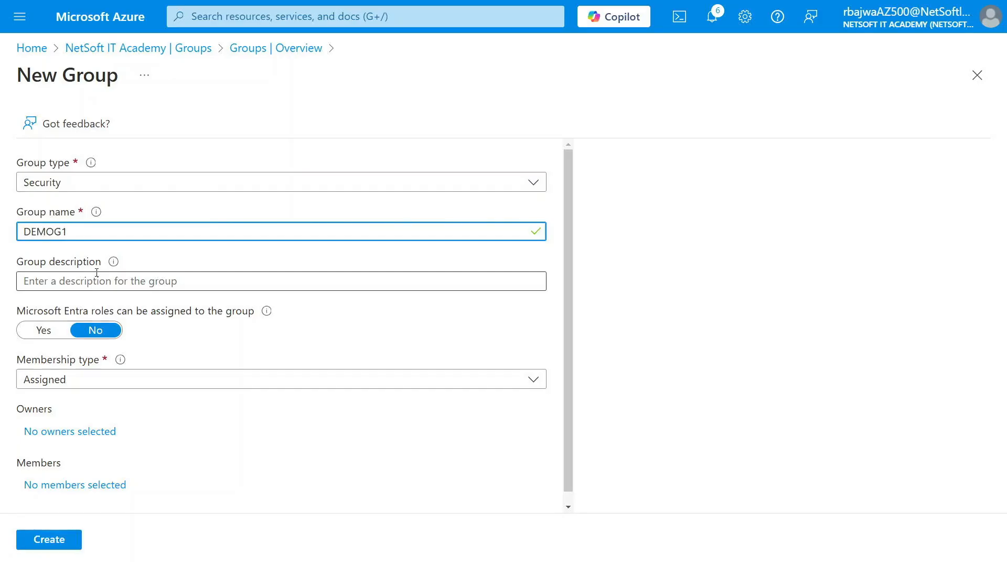
Set the new group's membership type to Dynamic User
scroll(78, 282, down, 1)
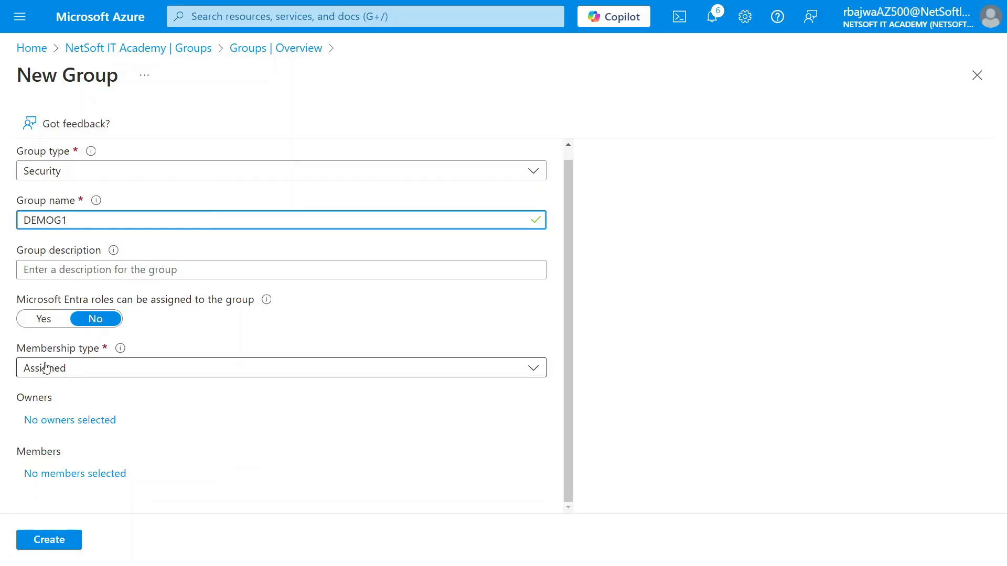
click(76, 373)
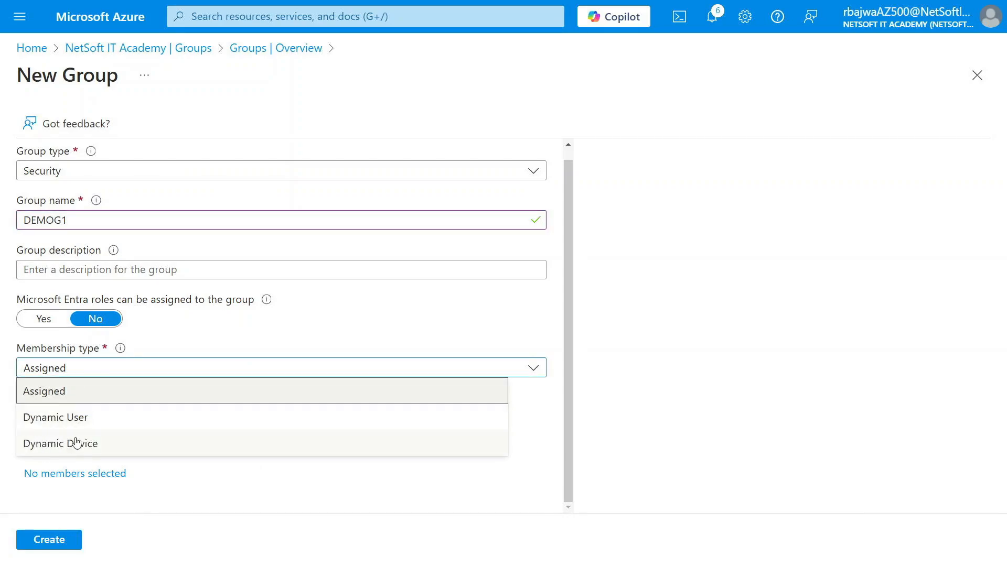
click(90, 421)
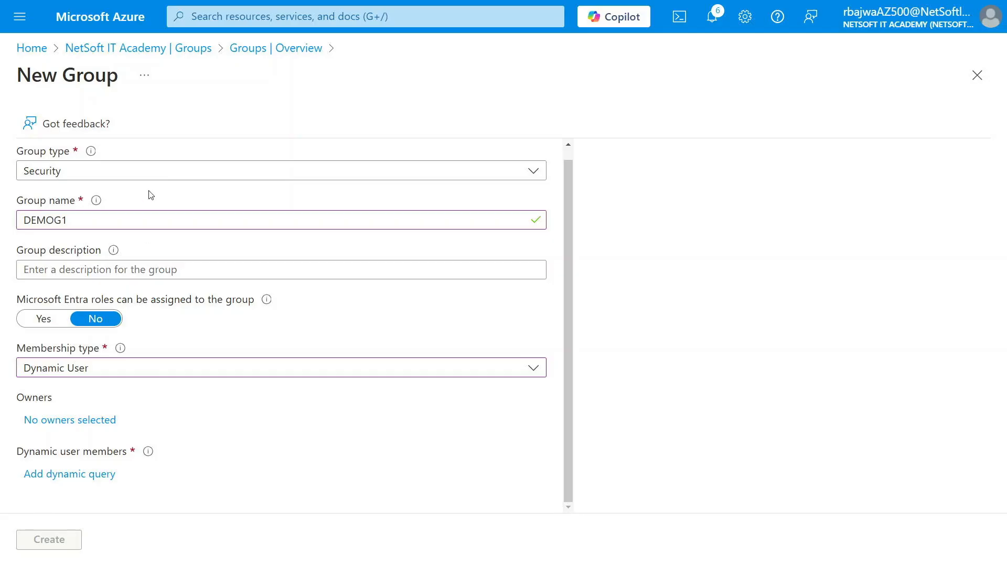
scroll(117, 286, up, 1)
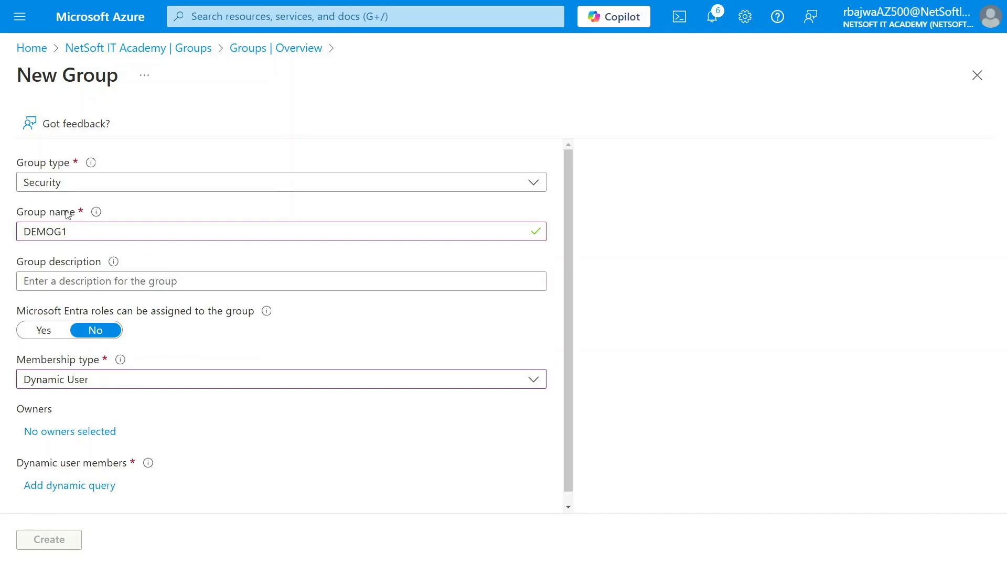
scroll(95, 346, down, 1)
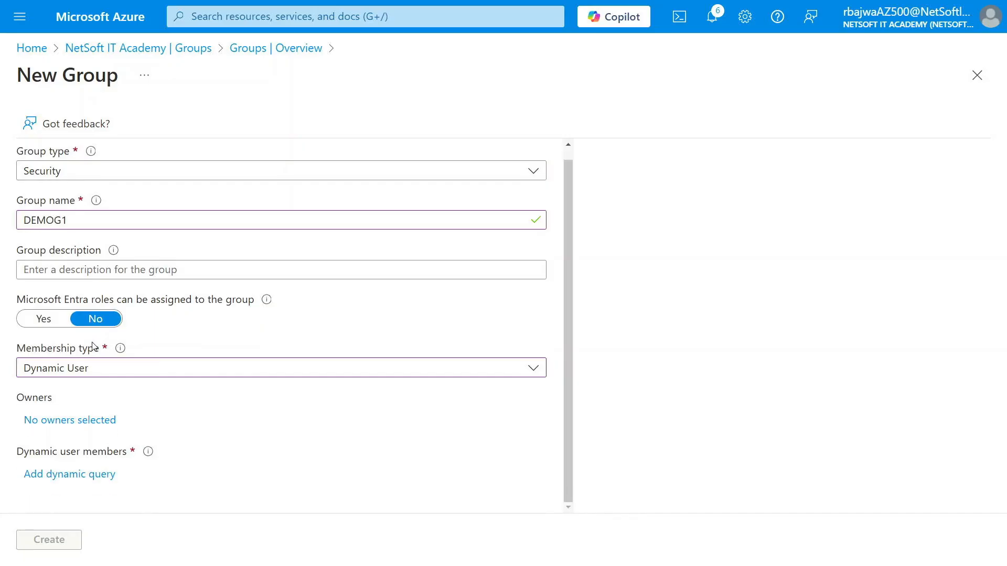
Add a dynamic query for the group's members with the property department, the operator Equals and the value HR
click(69, 475)
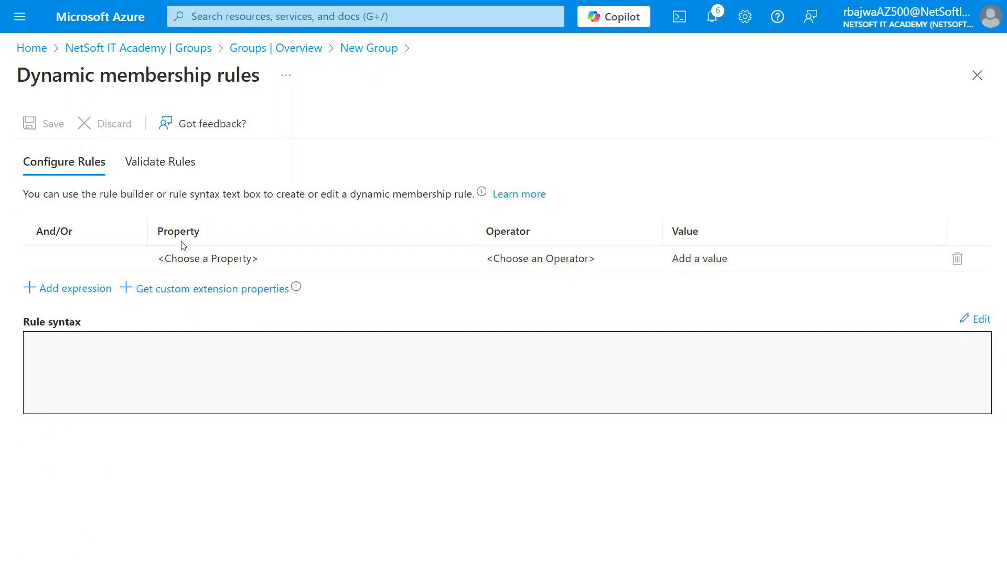
click(193, 261)
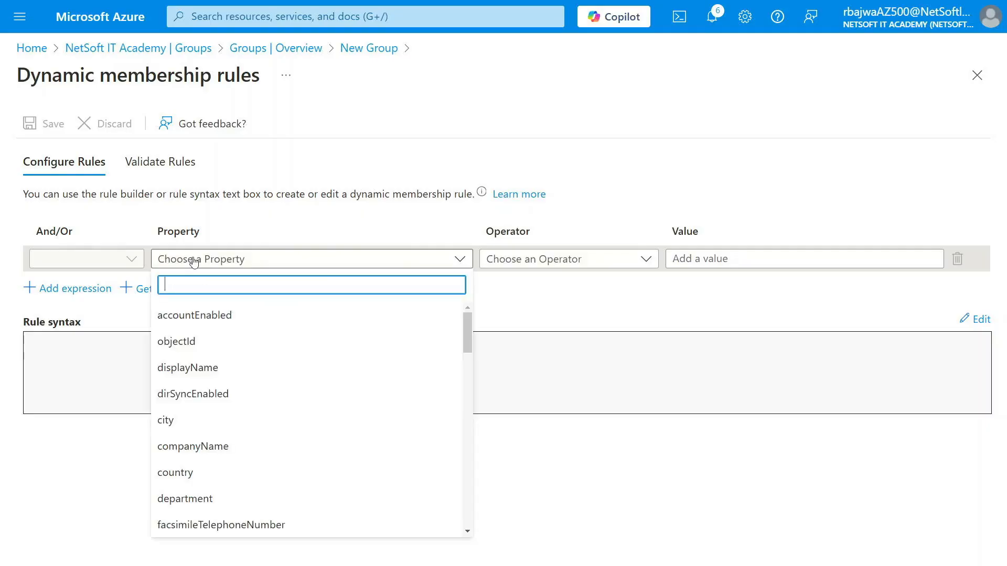
text(dep)
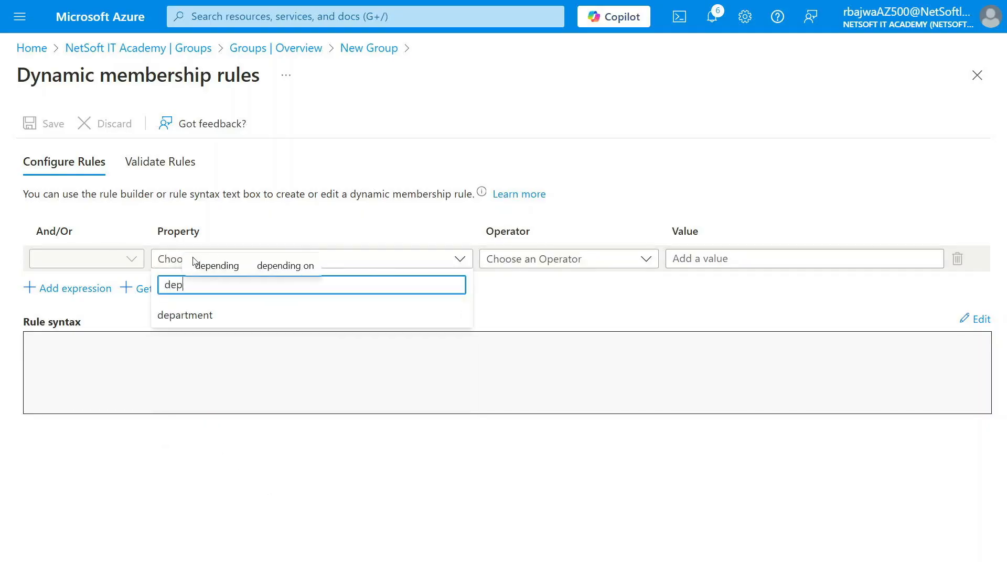
click(197, 316)
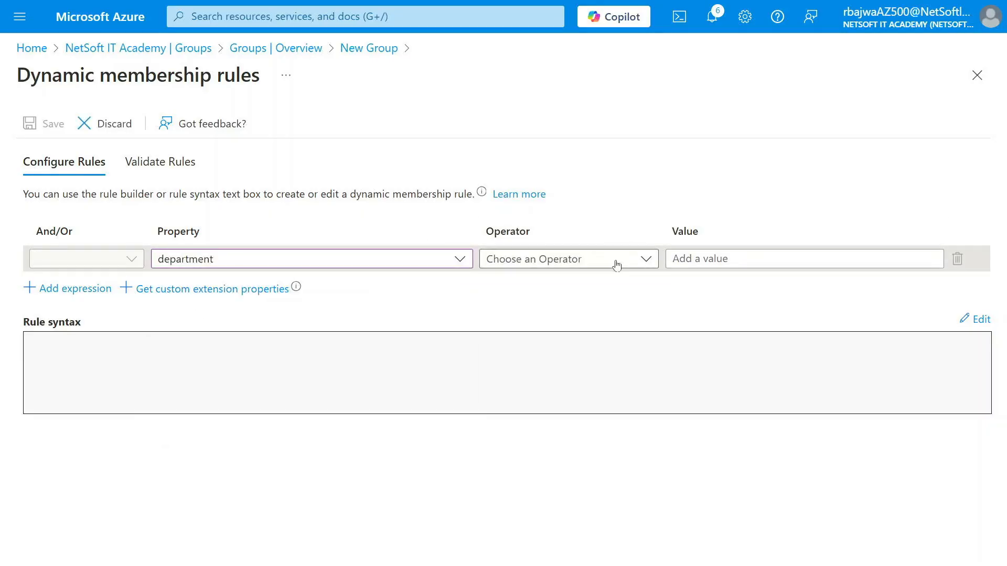
click(591, 260)
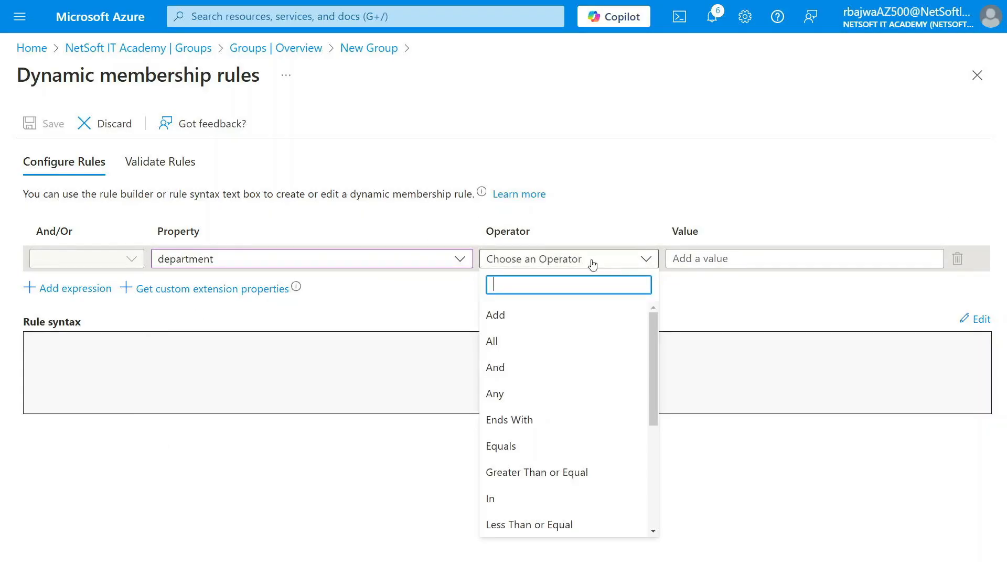
click(512, 446)
click(709, 259)
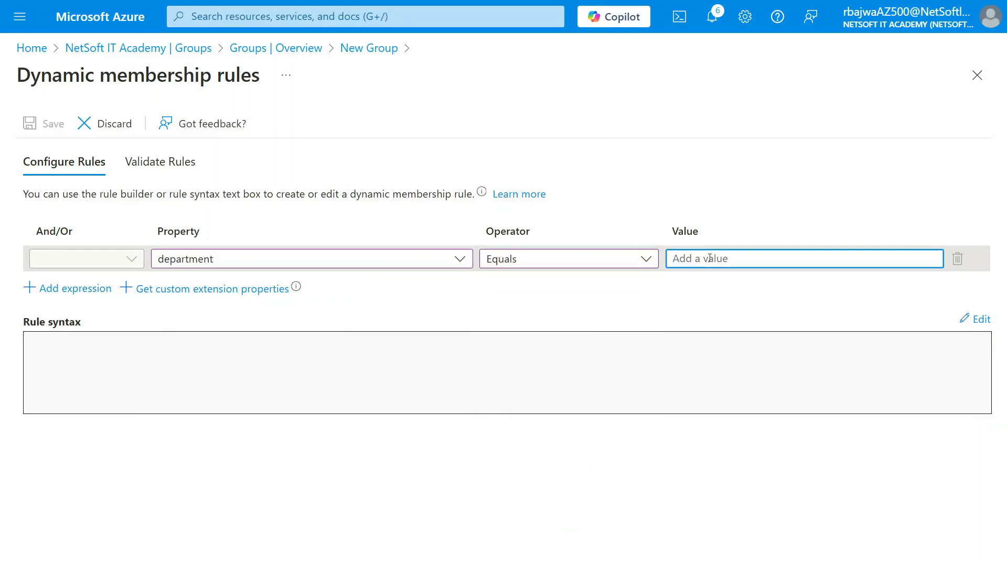
text(HR)
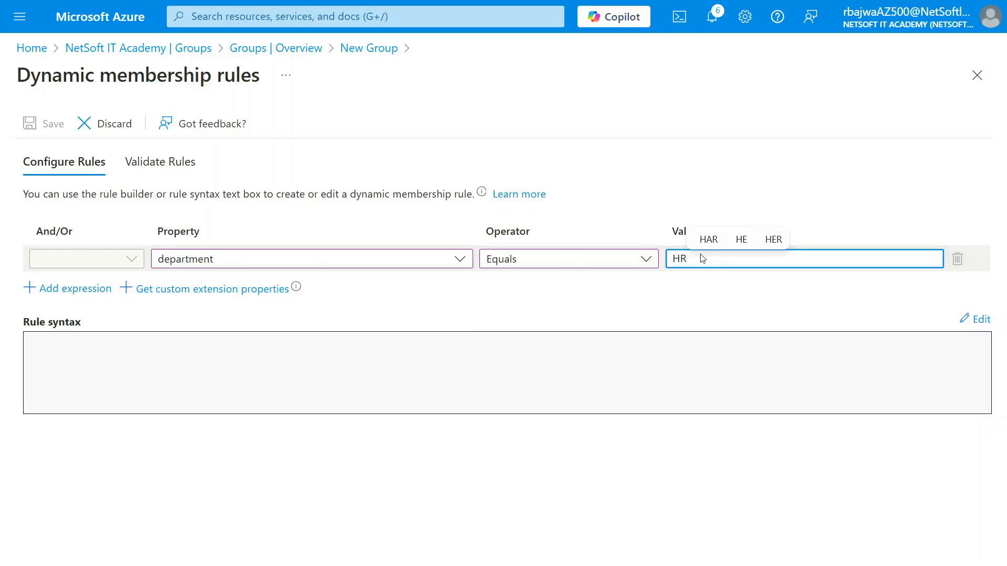
Save the dynamic membership rule and create the group DEMOG1
click(285, 229)
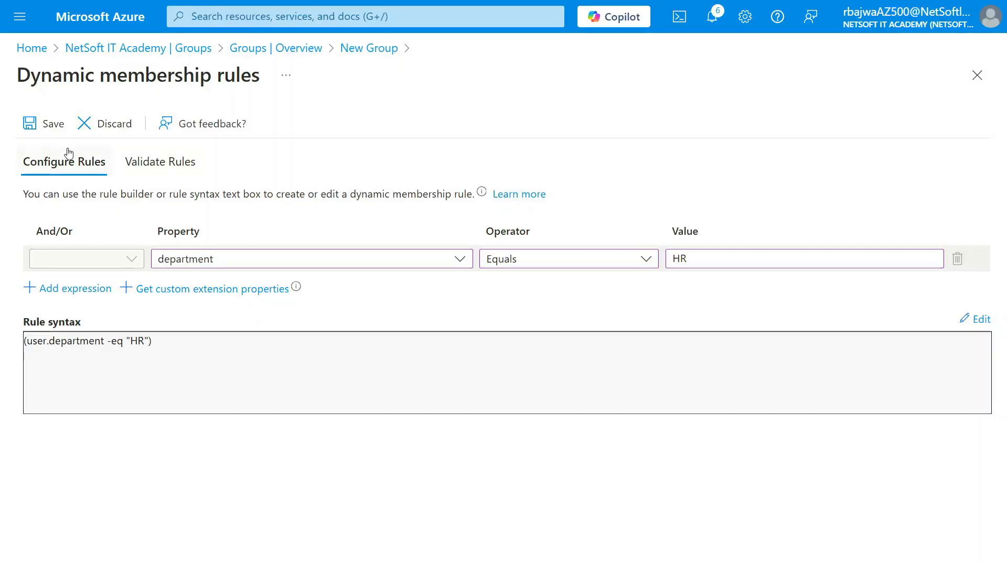
click(53, 124)
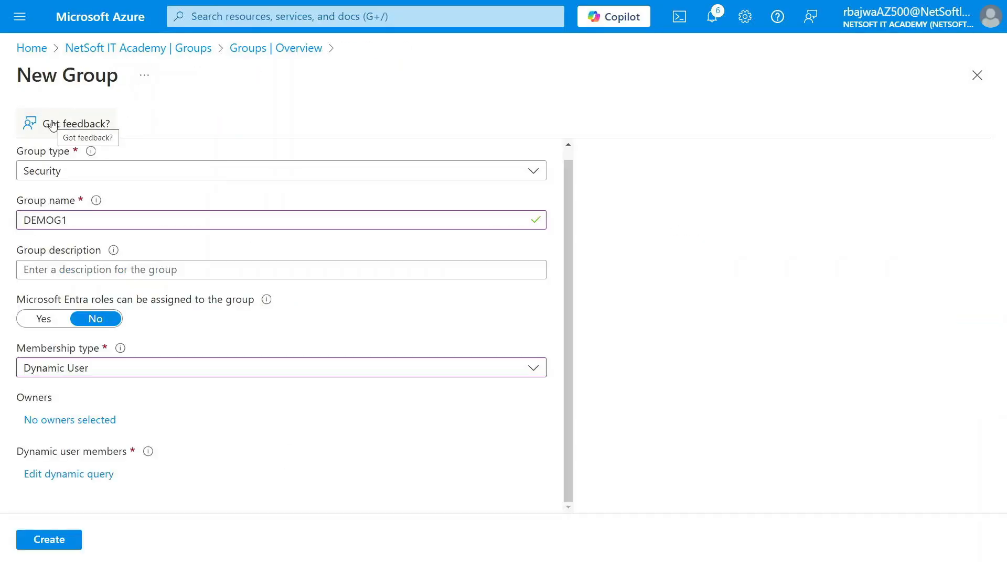
click(58, 544)
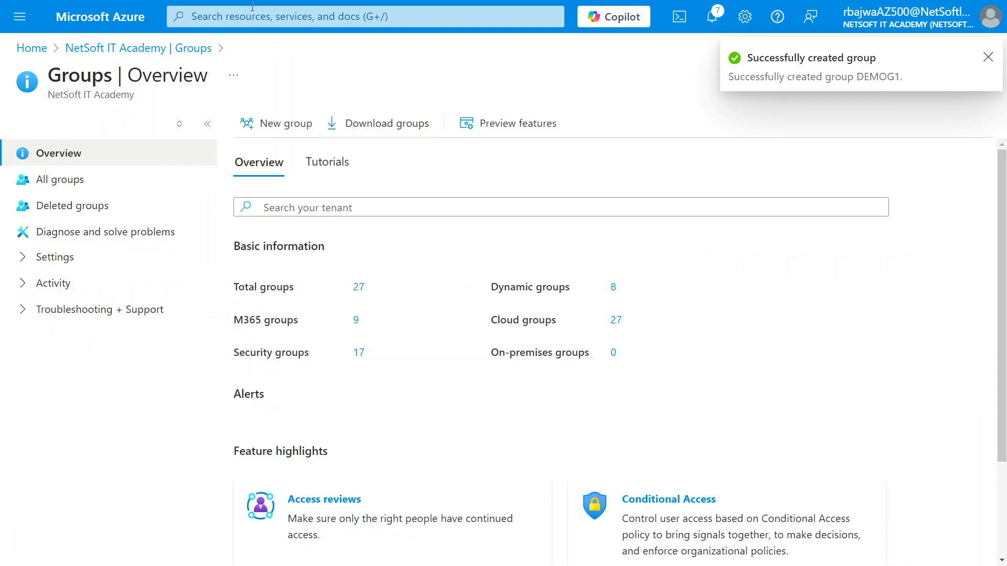
Search all groups for "demo", open DEMOG1, and view its members
click(59, 179)
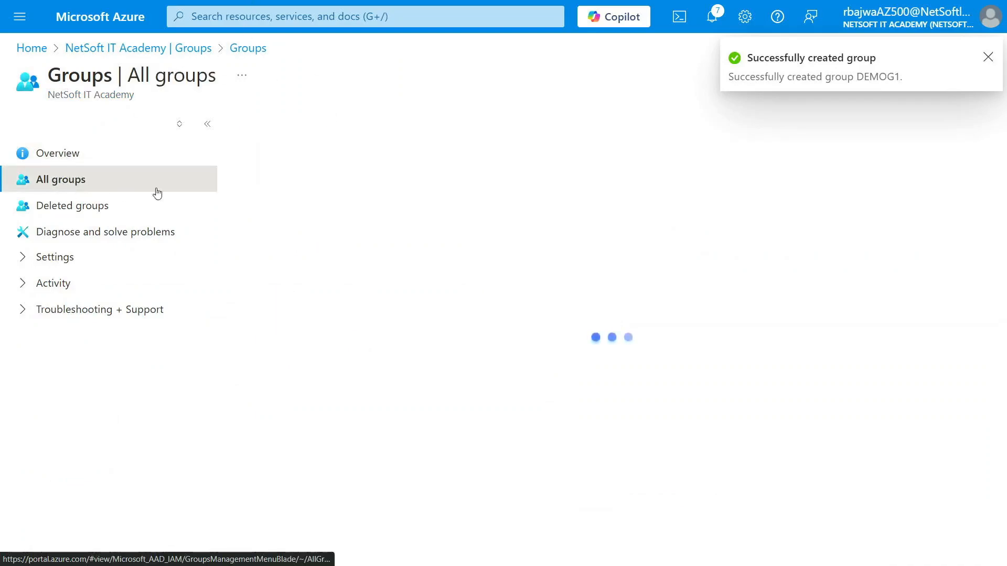
click(332, 206)
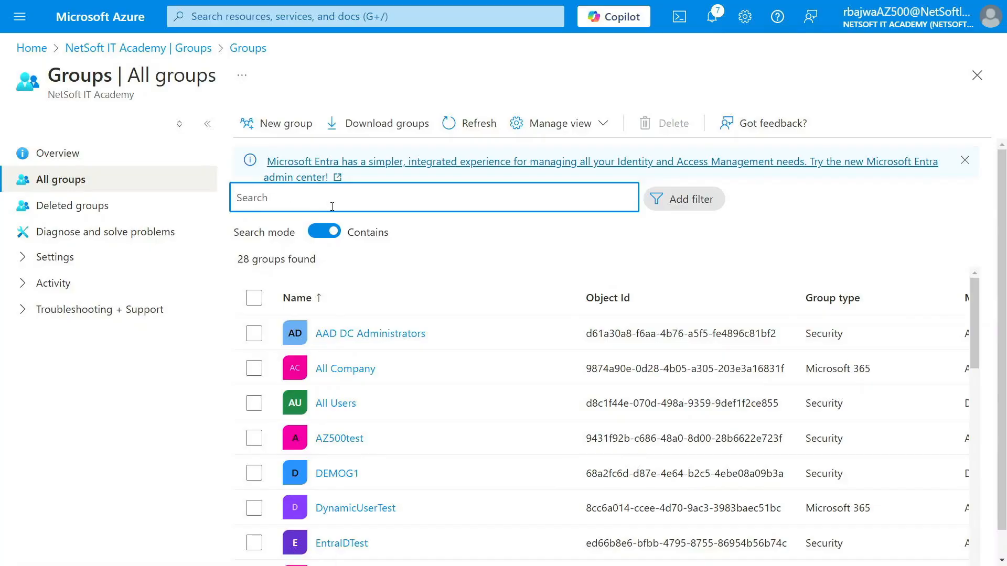
text(demo)
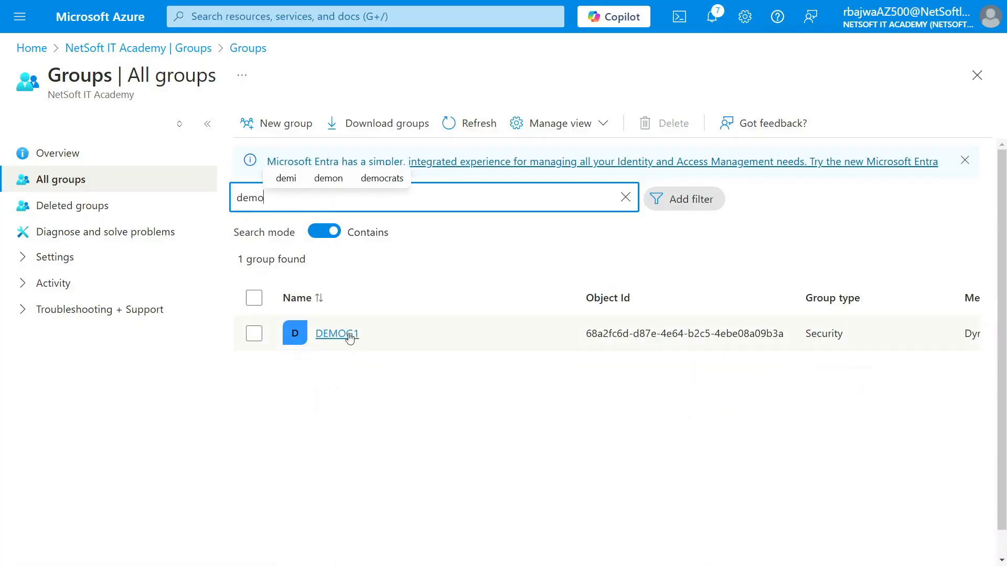
click(338, 334)
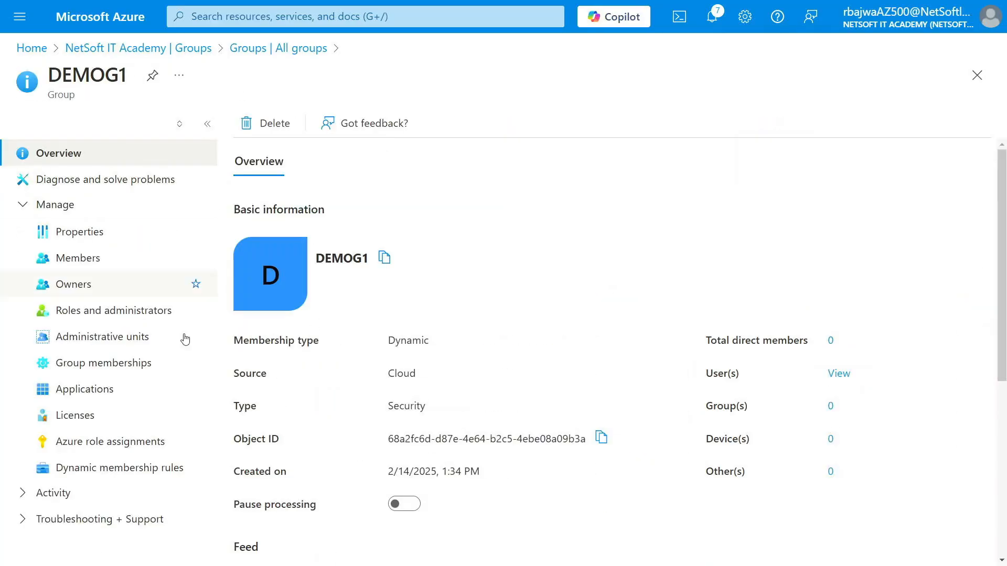
click(80, 262)
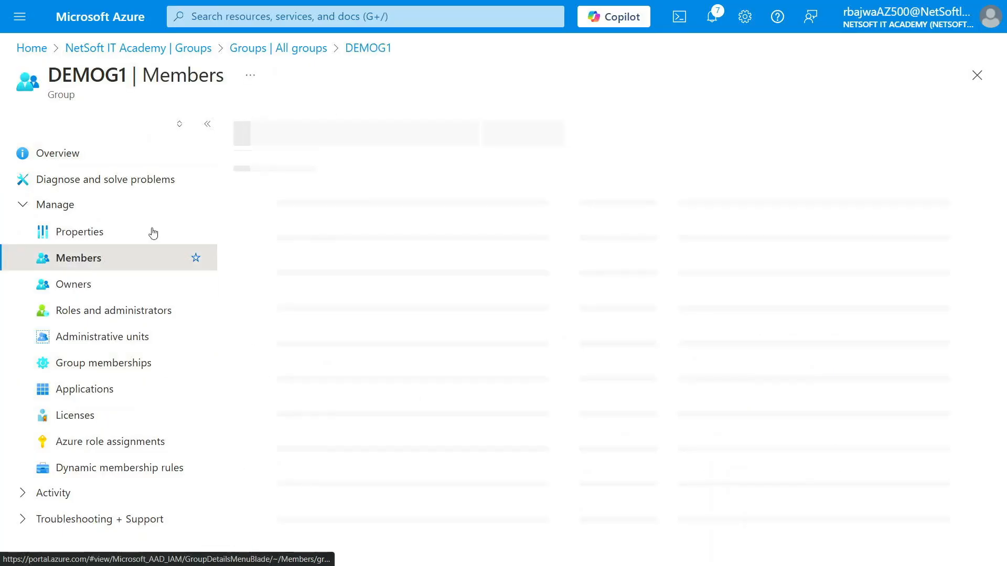
Refresh DEMOG1's member list and start a new internal user from the Microsoft Entra ID users
click(493, 125)
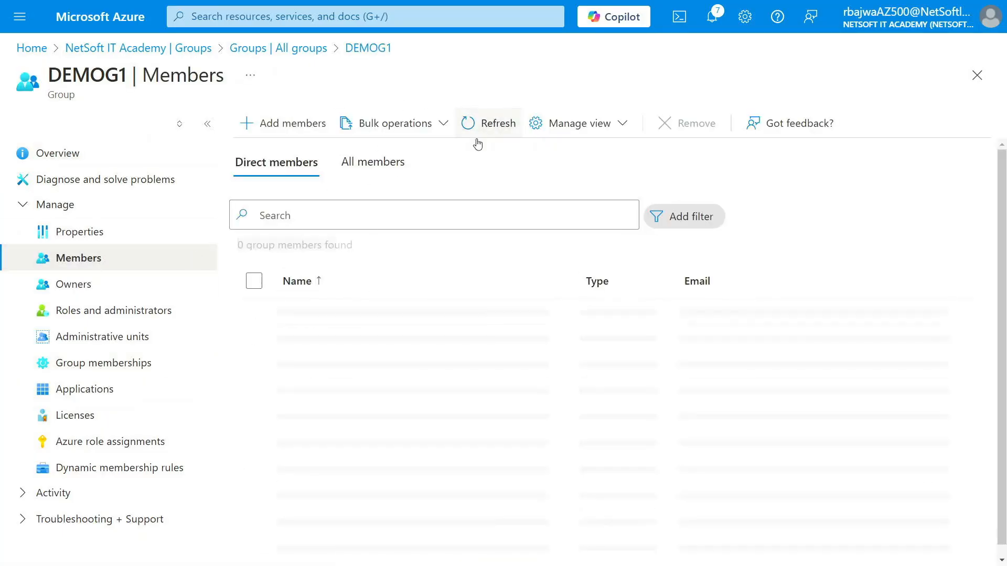
click(329, 15)
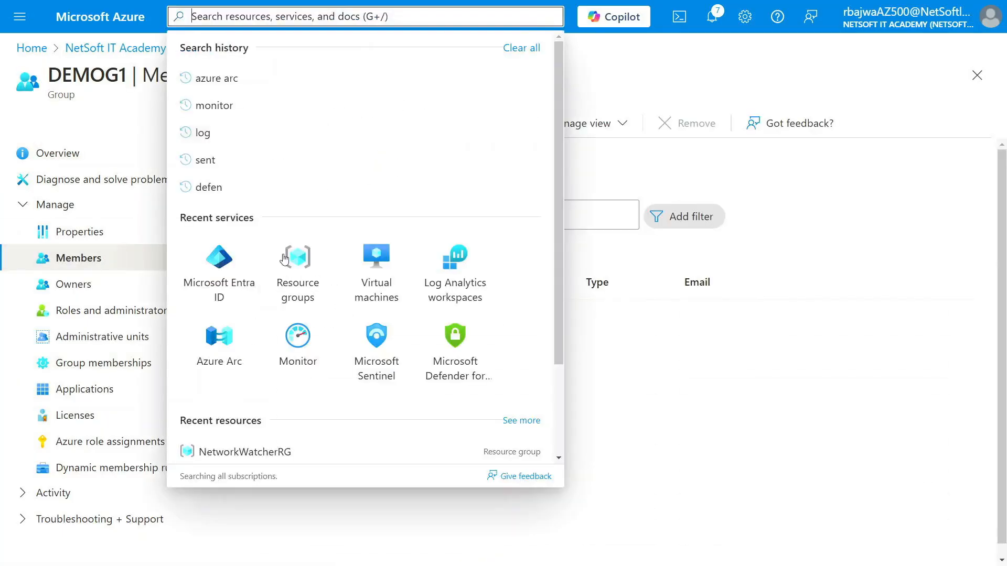
click(227, 277)
click(62, 258)
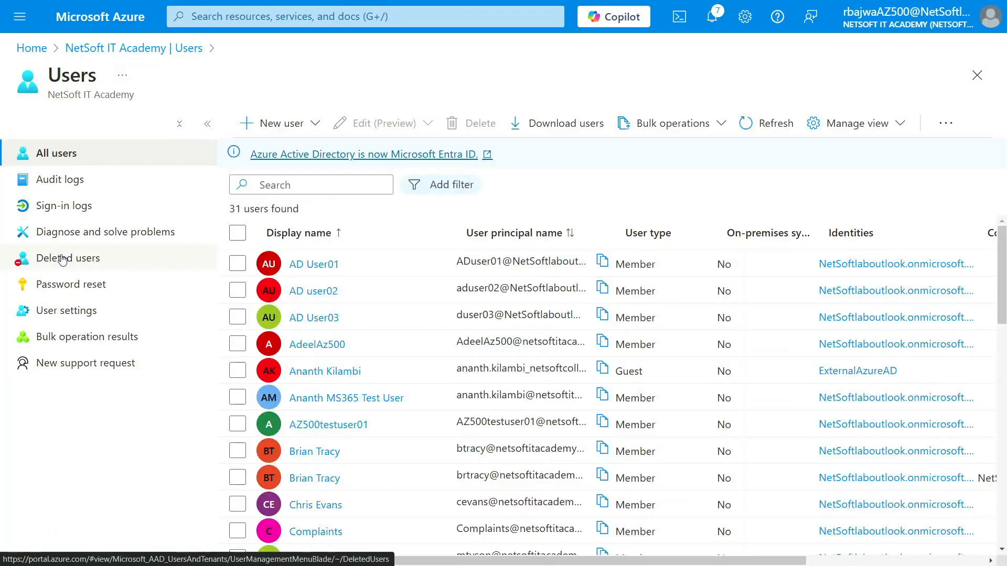
click(283, 124)
click(291, 160)
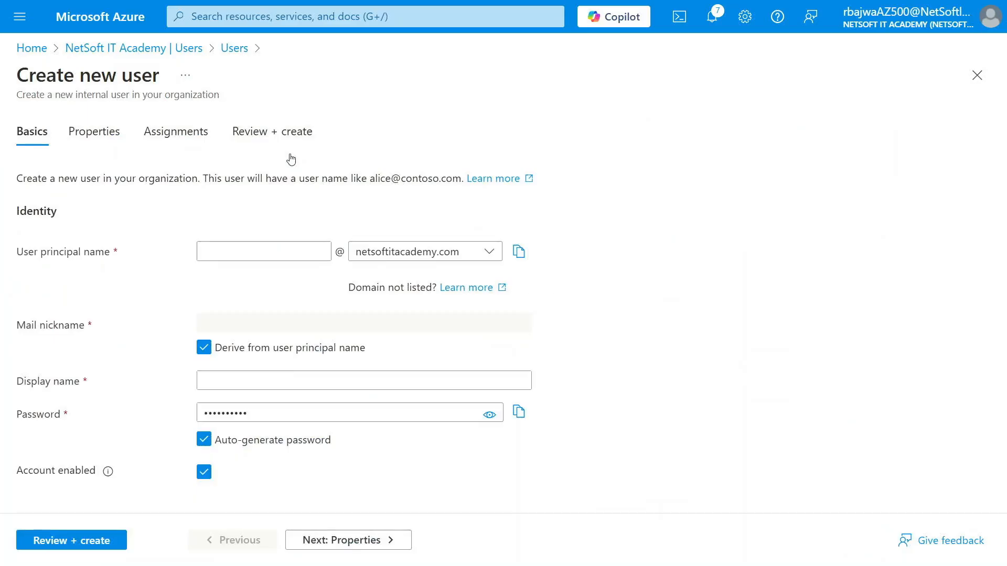
Enter DEMOUSER01 as both the user principal name and the display name of the new user
click(259, 251)
text(DEMO)
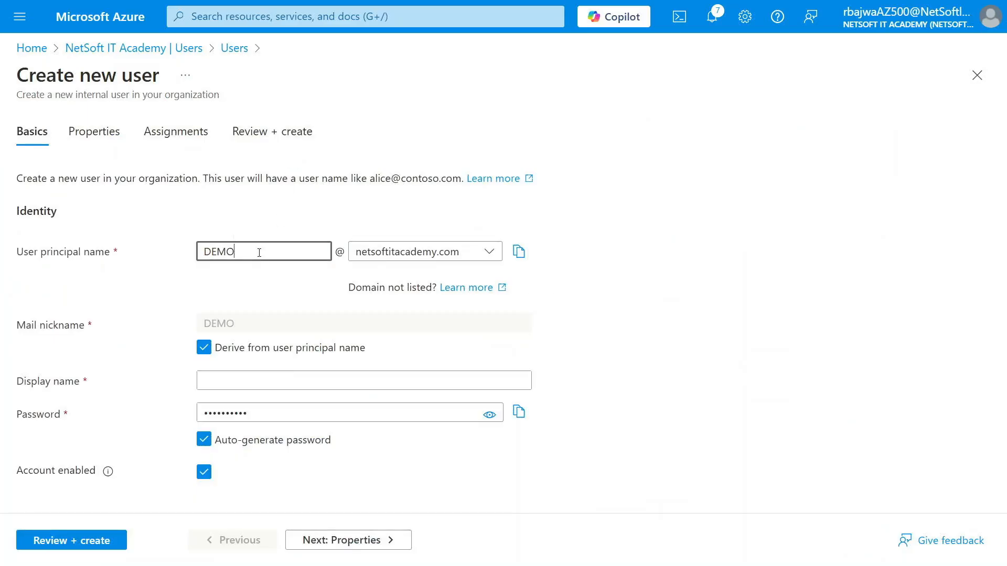
text(USER01)
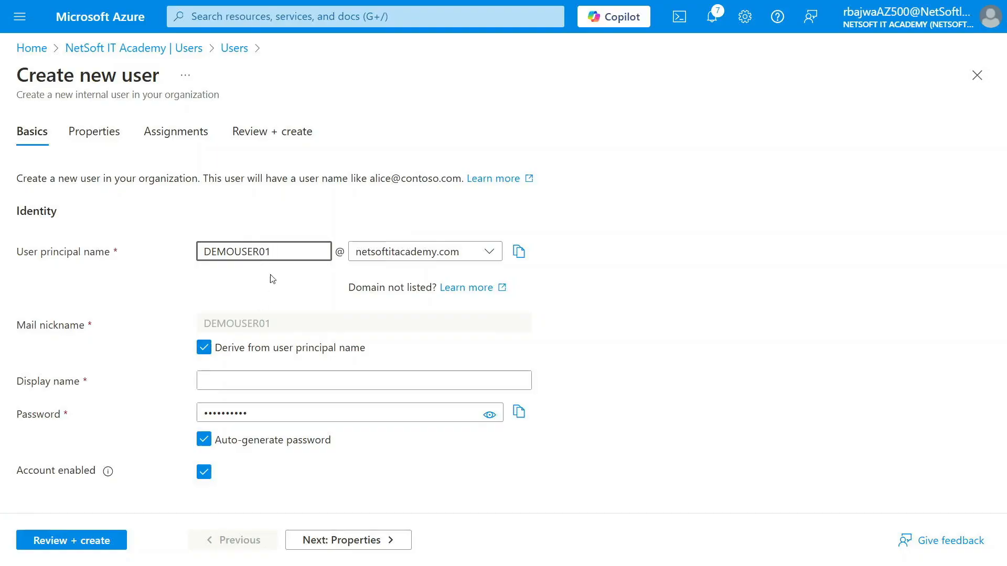
drag(273, 252, 201, 256)
key(ctrl+c)
click(253, 374)
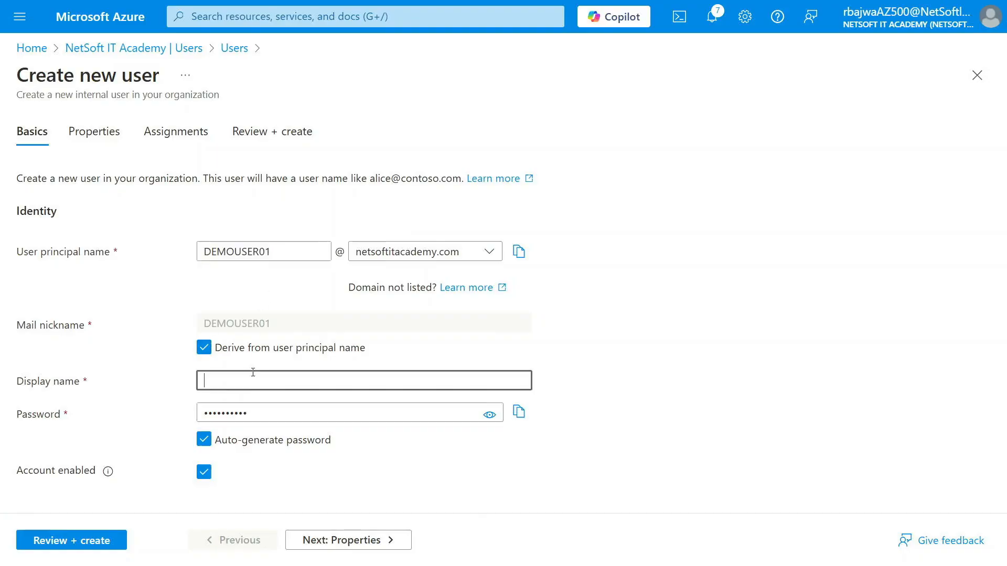
key(ctrl+v)
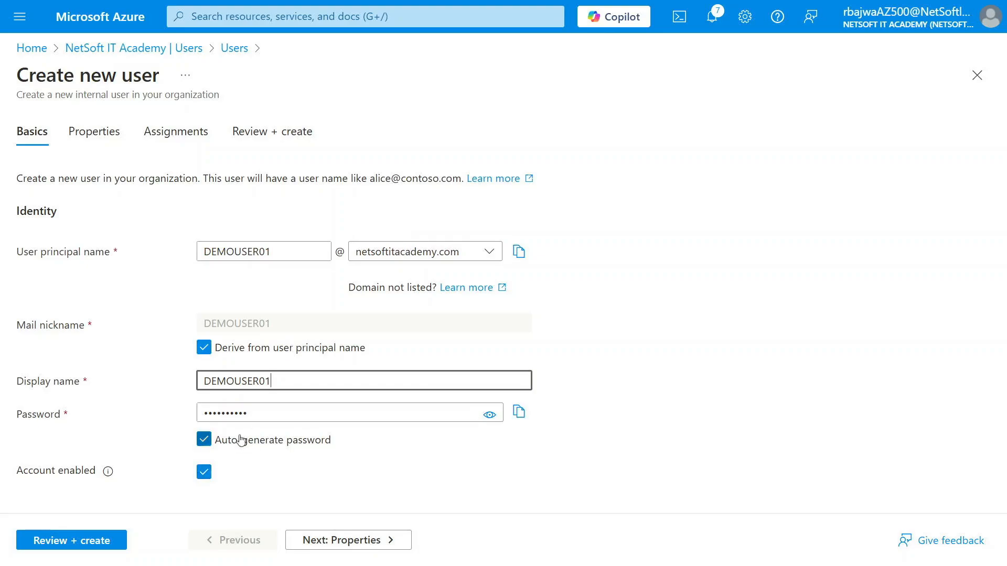
Set the new user's department to HR in the job information properties
click(325, 532)
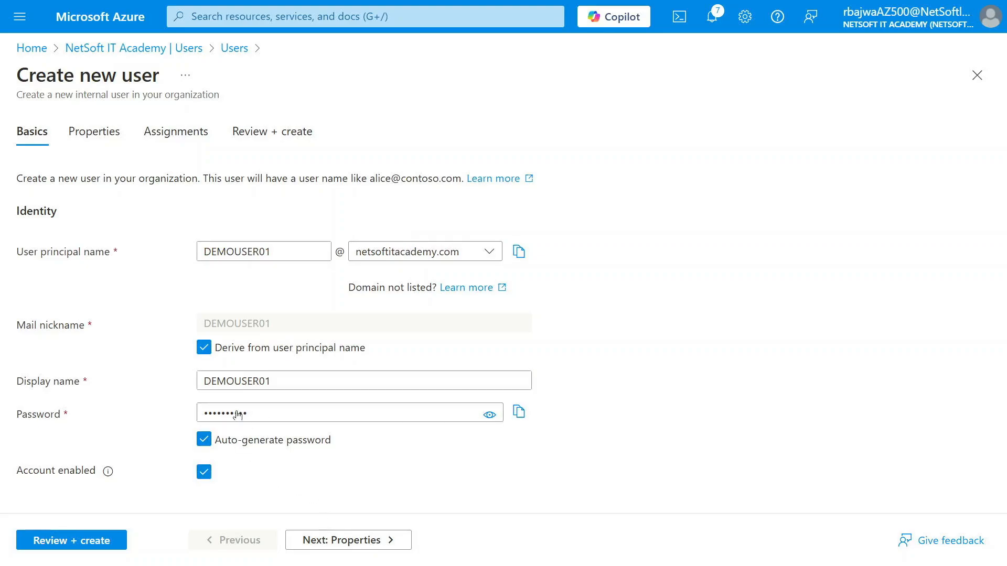
click(328, 543)
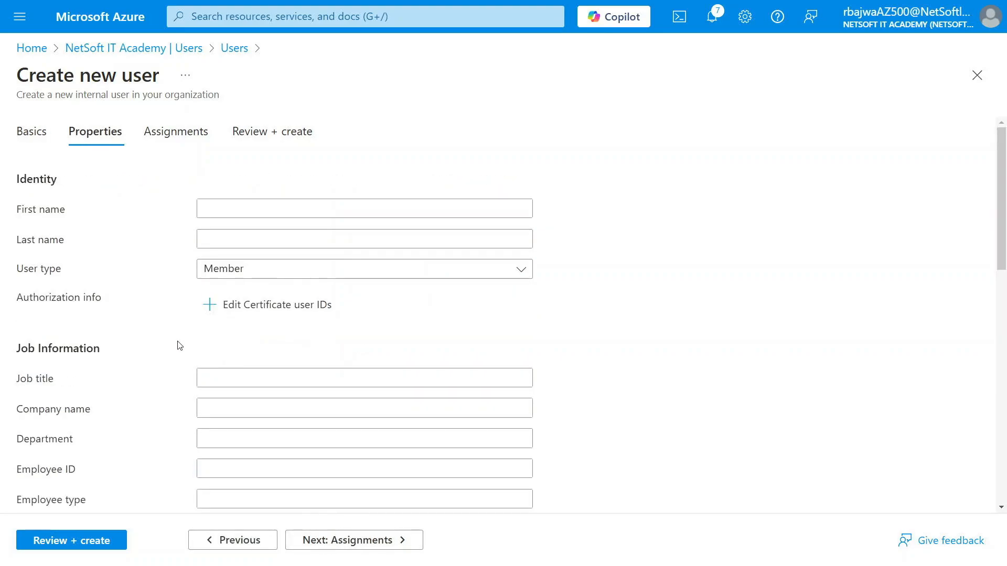
scroll(179, 344, down, 2)
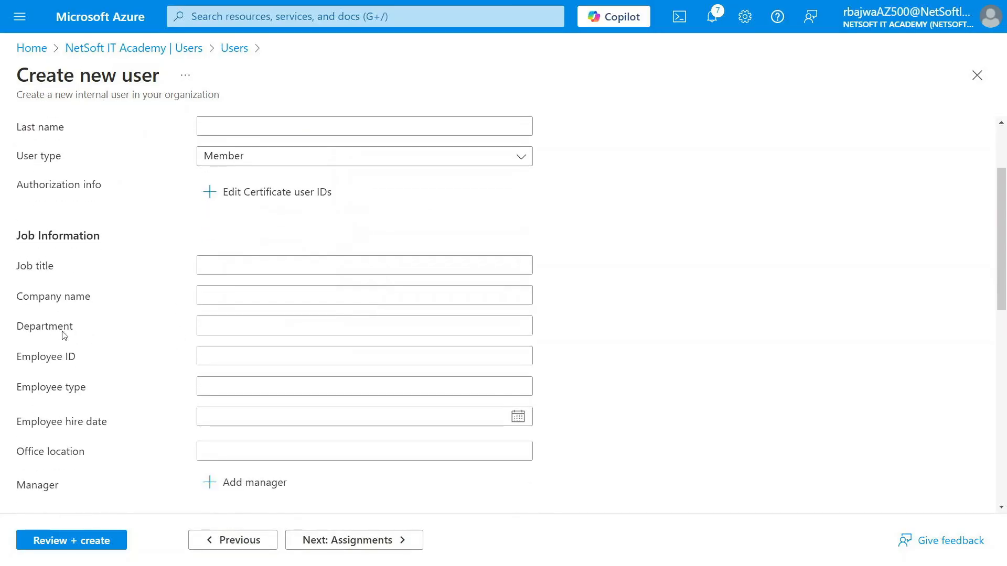
scroll(74, 329, down, 10)
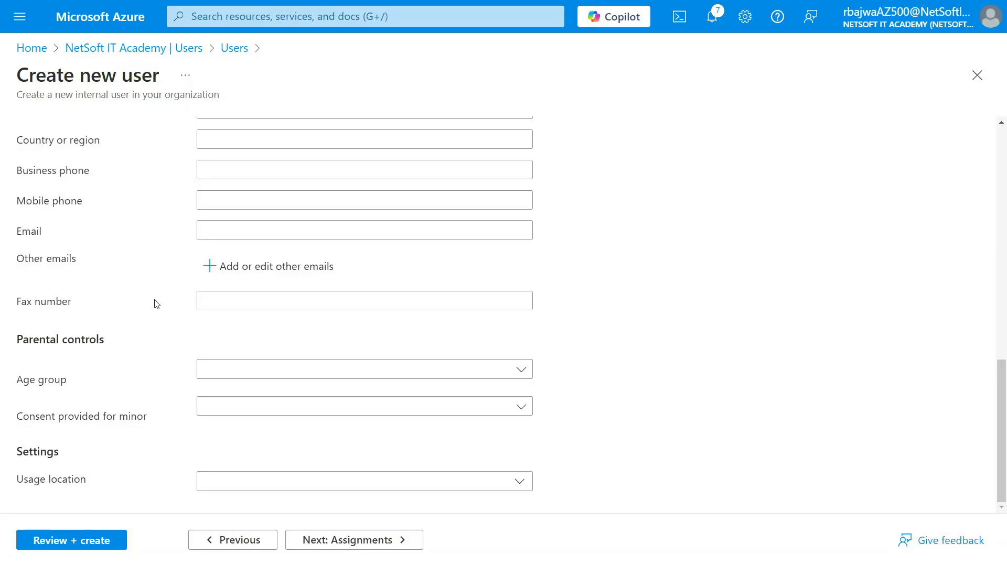
scroll(154, 303, up, 10)
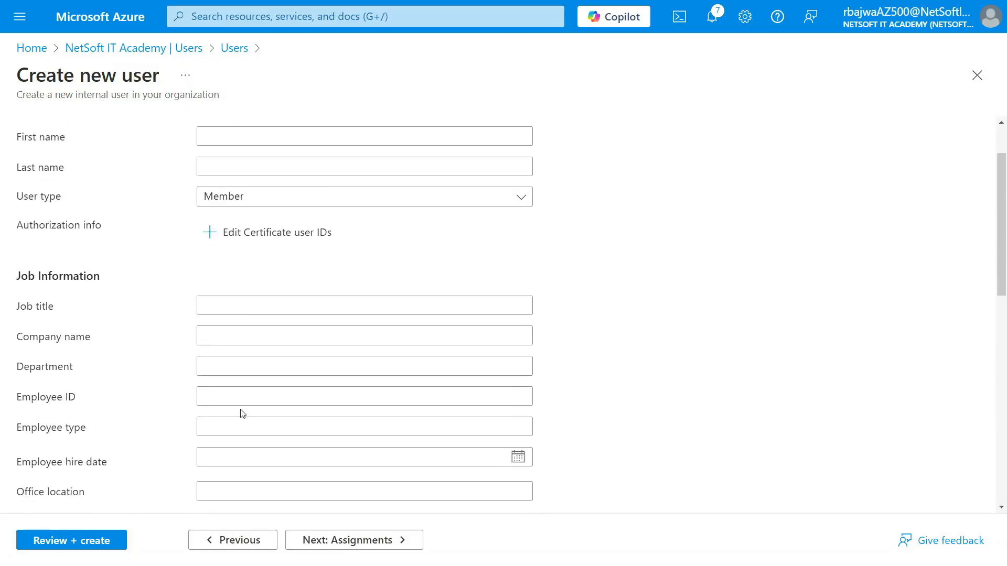
click(224, 369)
text(HR)
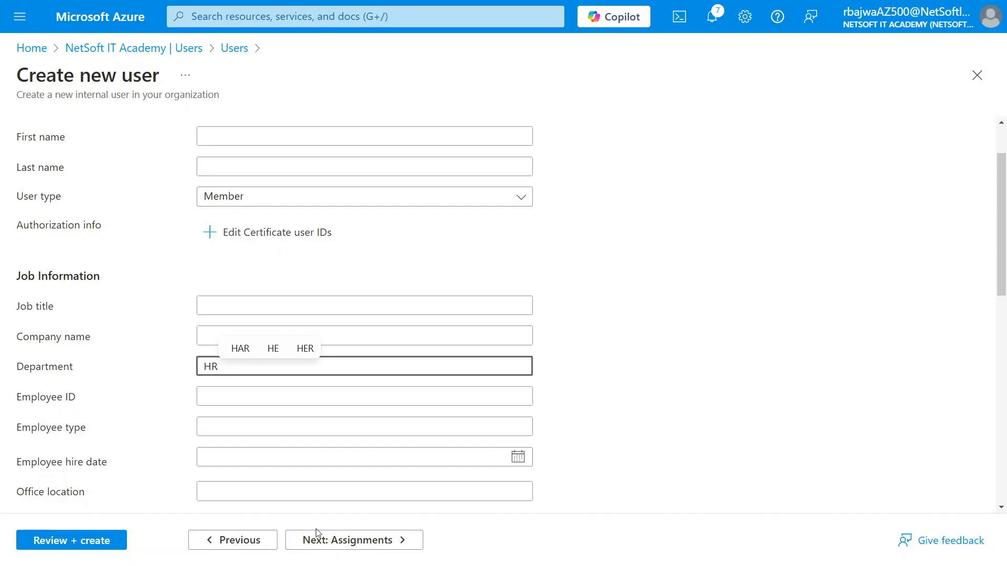
Proceed past the assignments without adding any and create the user DEMOUSER01
click(339, 545)
click(339, 541)
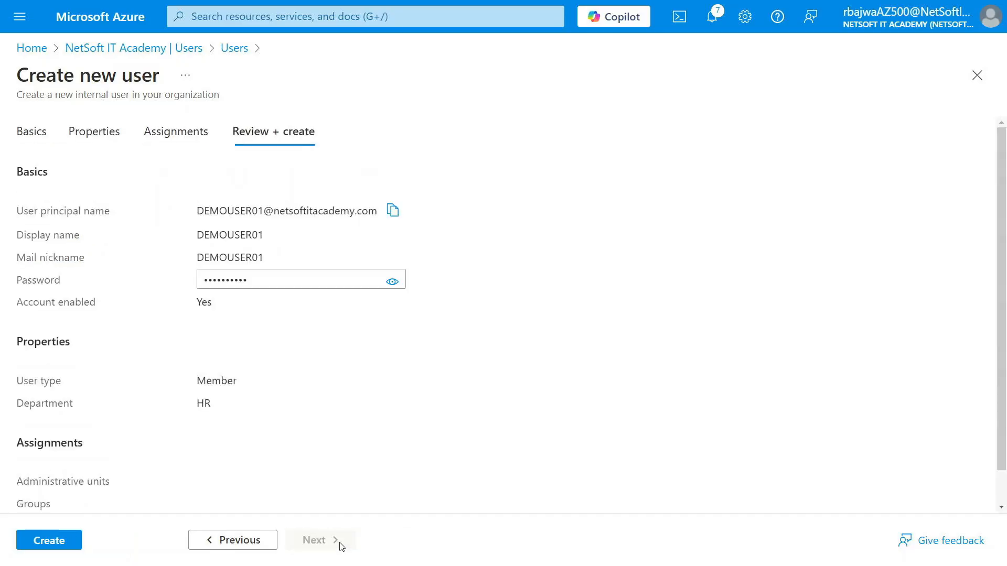
click(73, 544)
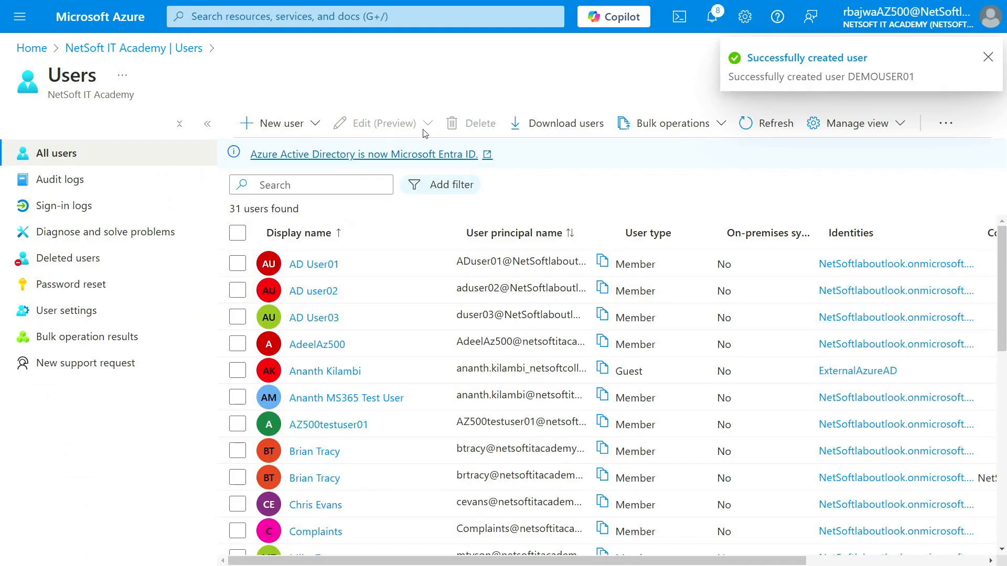
Return to all groups, search for "demo", and open DEMOG1 to check its members for the new user
click(137, 48)
click(108, 283)
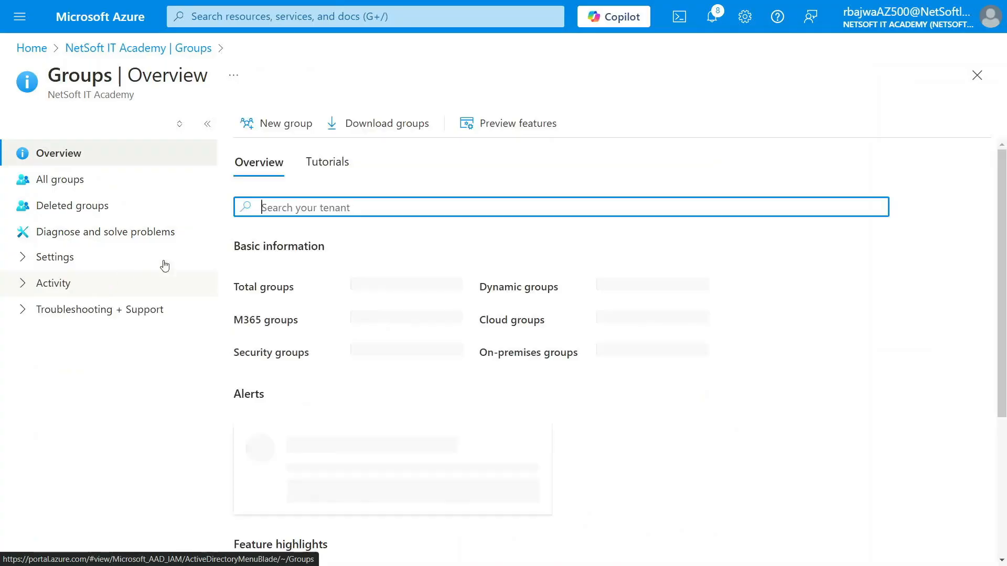
click(57, 184)
click(294, 197)
text(demo)
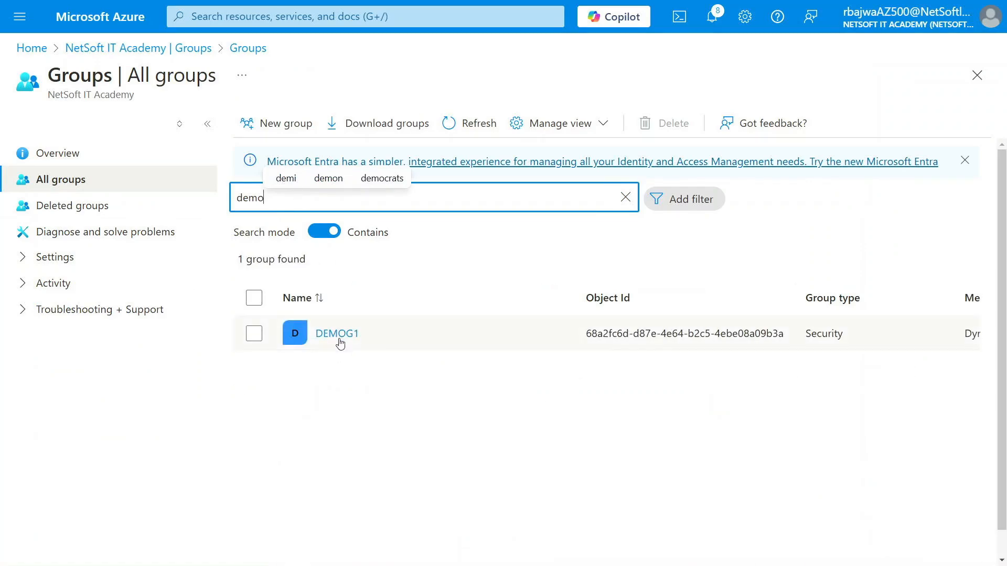
click(337, 340)
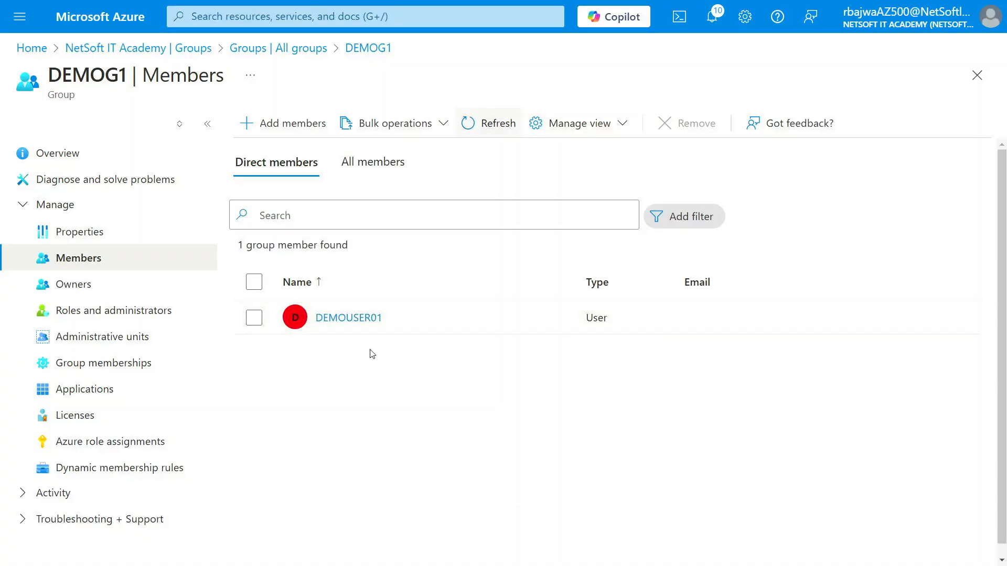
Open DEMOG1's overview and turn on Pause processing for its dynamic membership
click(53, 156)
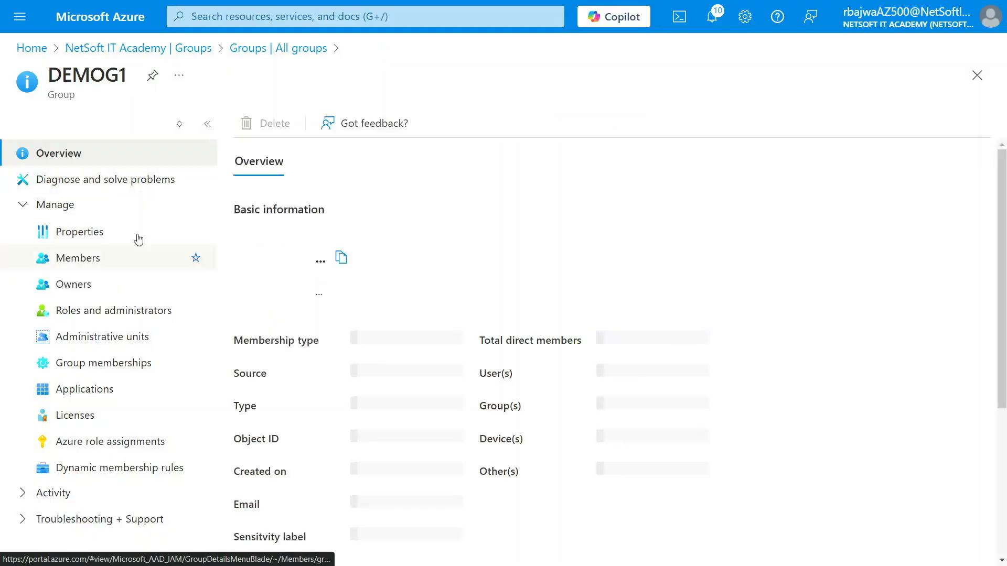
click(21, 205)
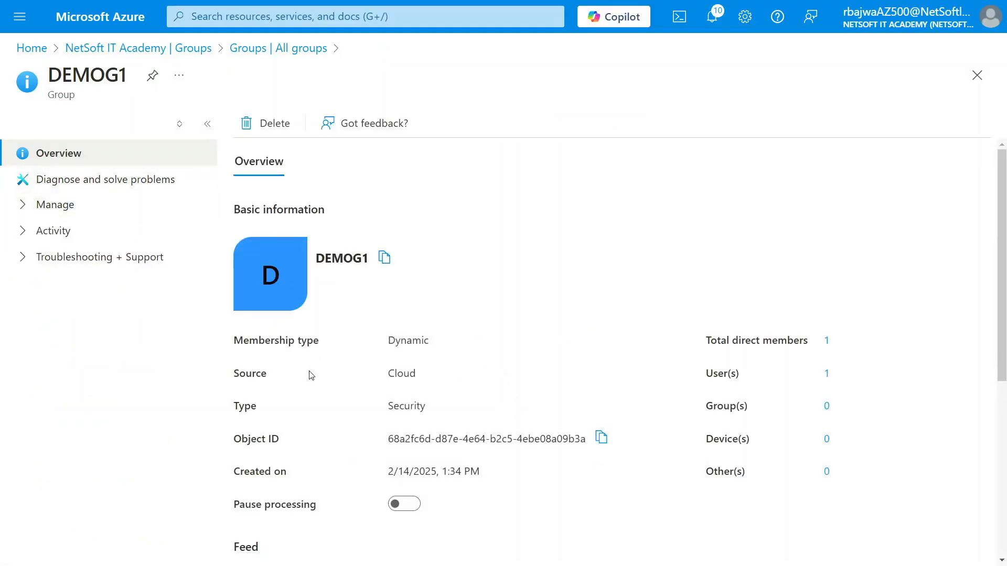
scroll(312, 375, down, 3)
scroll(345, 316, up, 1)
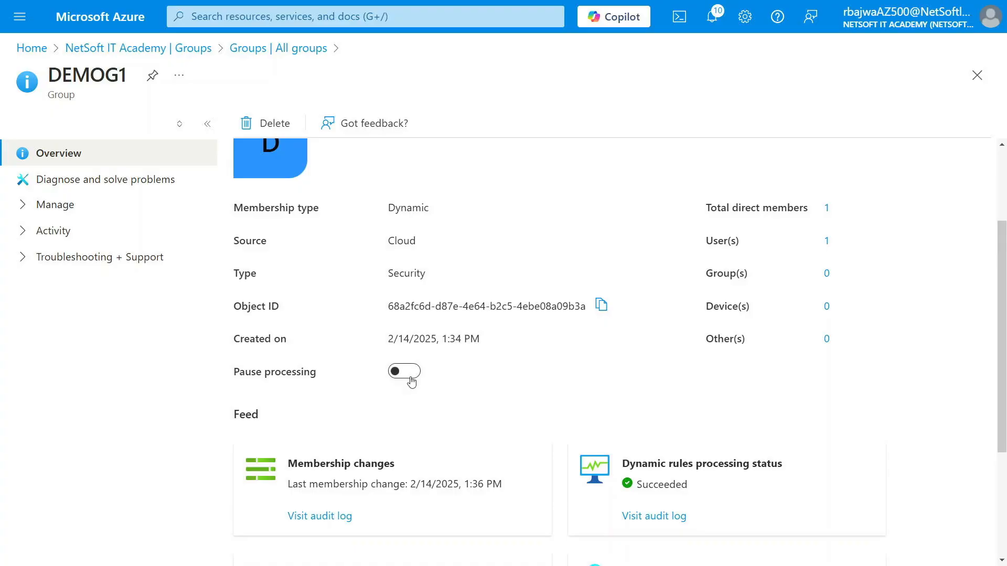
click(404, 375)
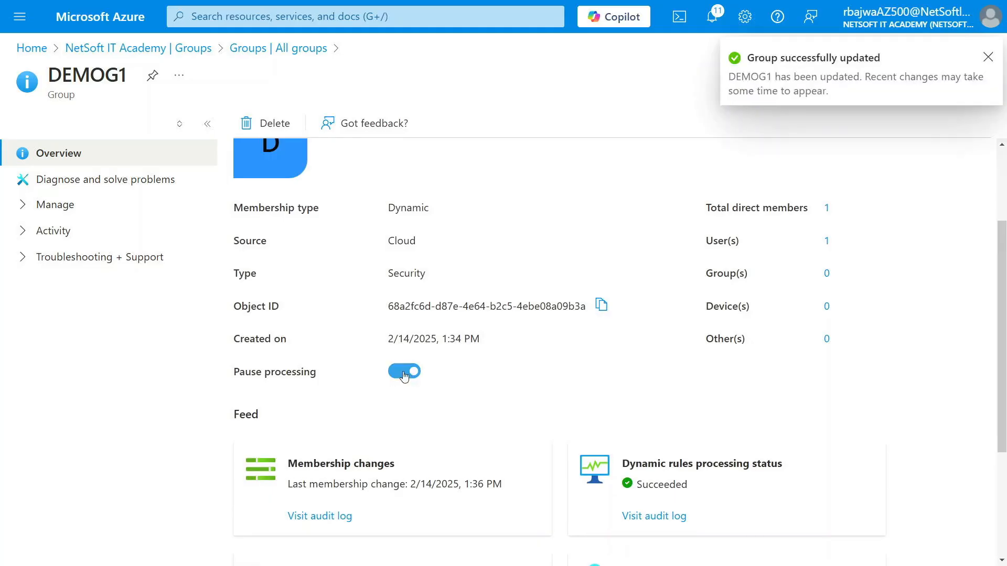
scroll(414, 272, up, 3)
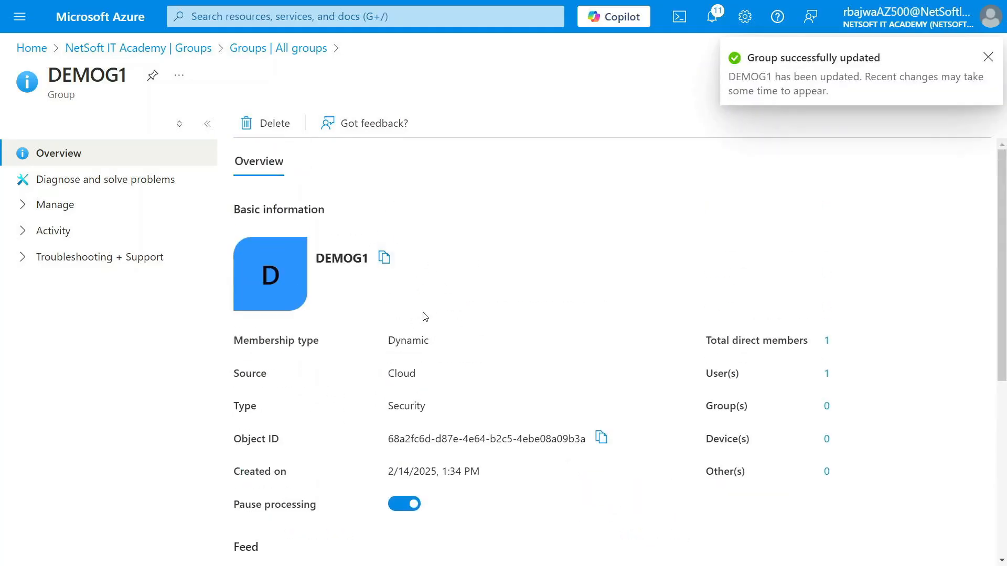
Turn off Pause processing for DEMOG1 and dismiss the update notifications
scroll(425, 316, down, 6)
click(404, 234)
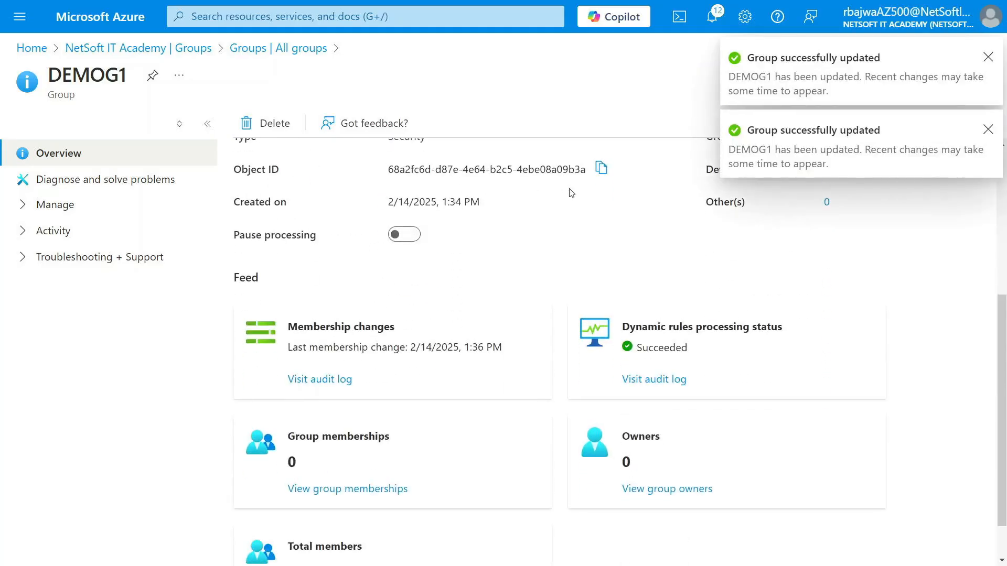
scroll(571, 193, up, 6)
click(987, 57)
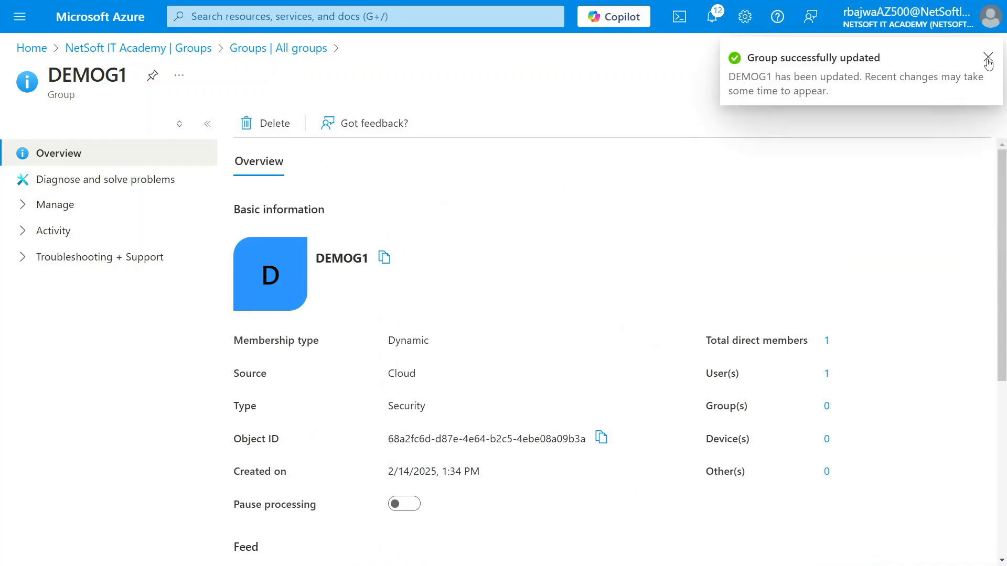
click(987, 57)
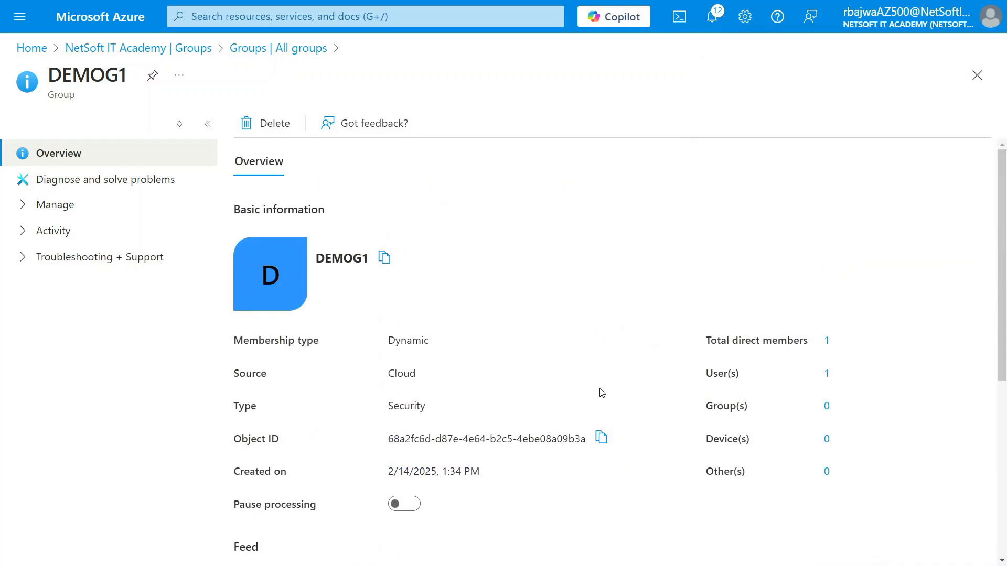
View DEMOG1's owners and its direct members
click(24, 205)
click(82, 285)
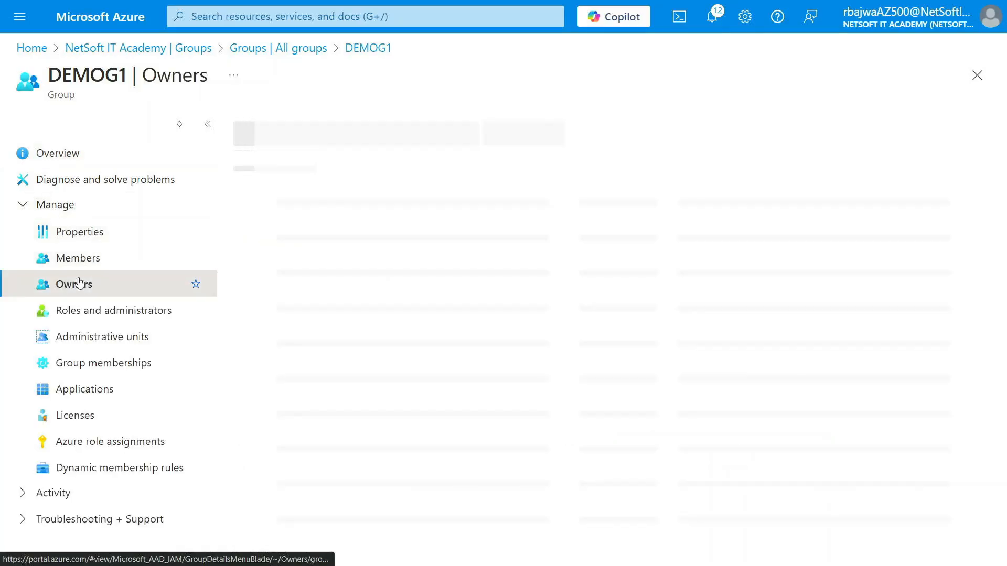
click(82, 262)
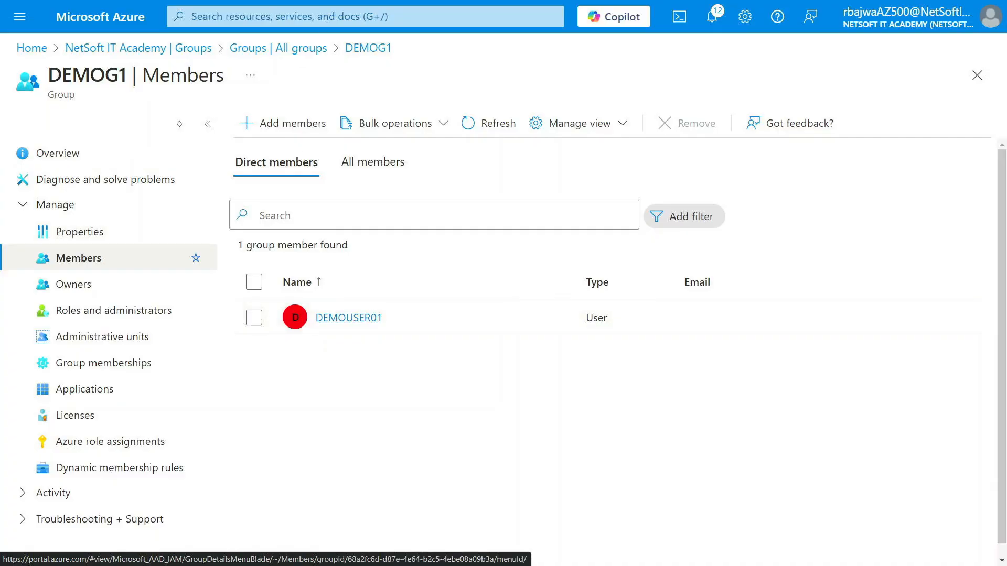
Set the department of group member DEMOUSER01 to IT, save the change, and return to DEMOG1's members
click(349, 320)
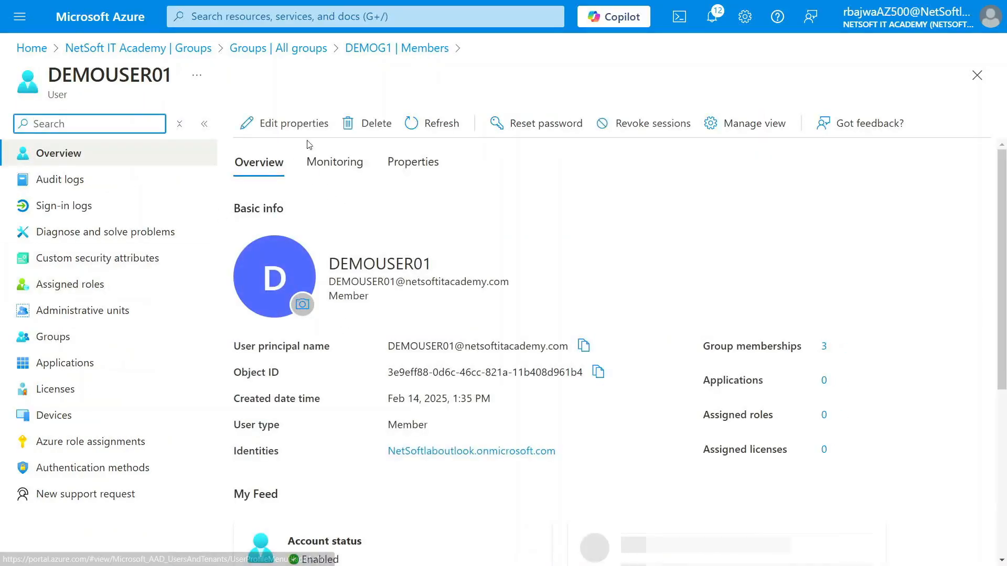
click(308, 125)
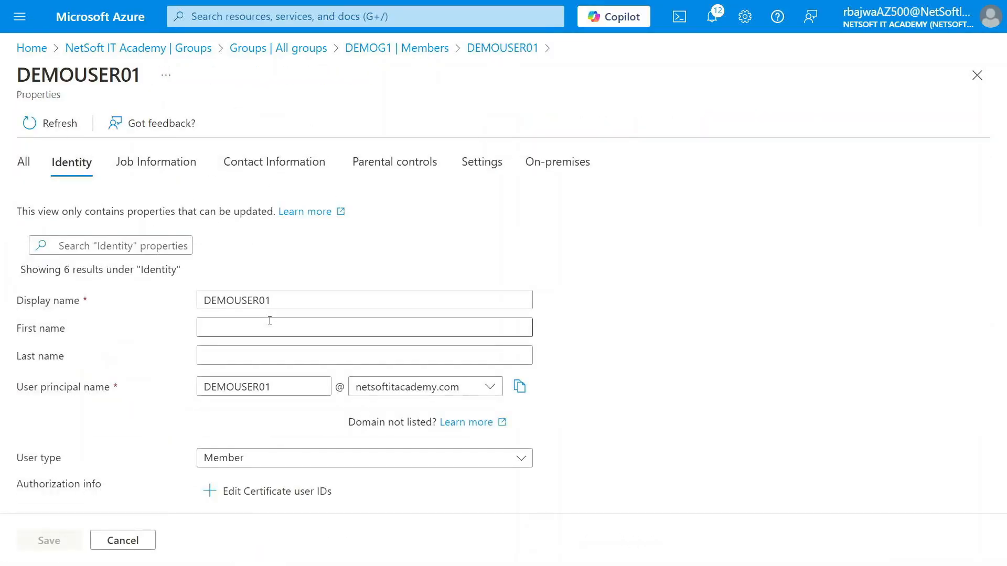
click(176, 172)
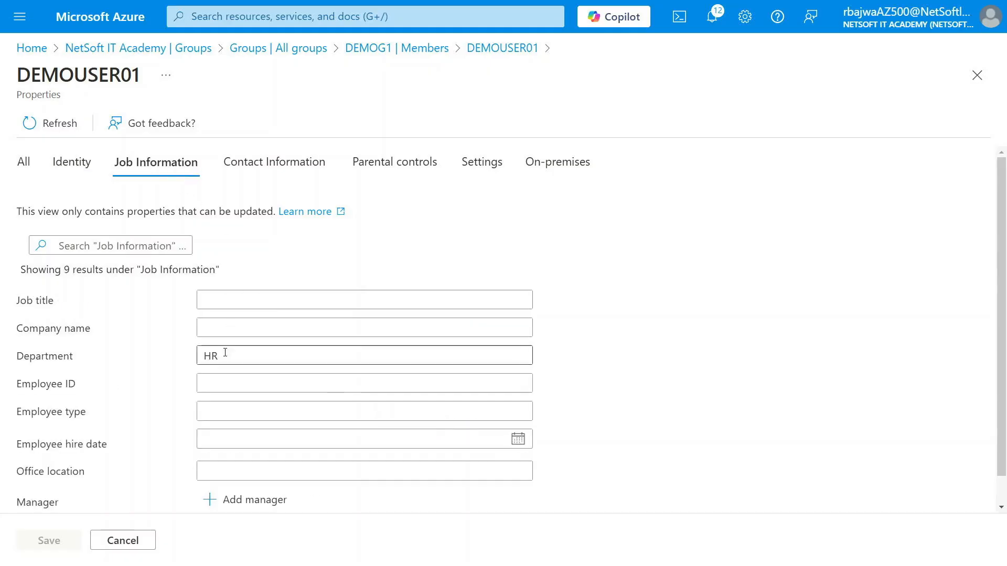
drag(224, 355, 164, 359)
key(BackSpace)
text(IT)
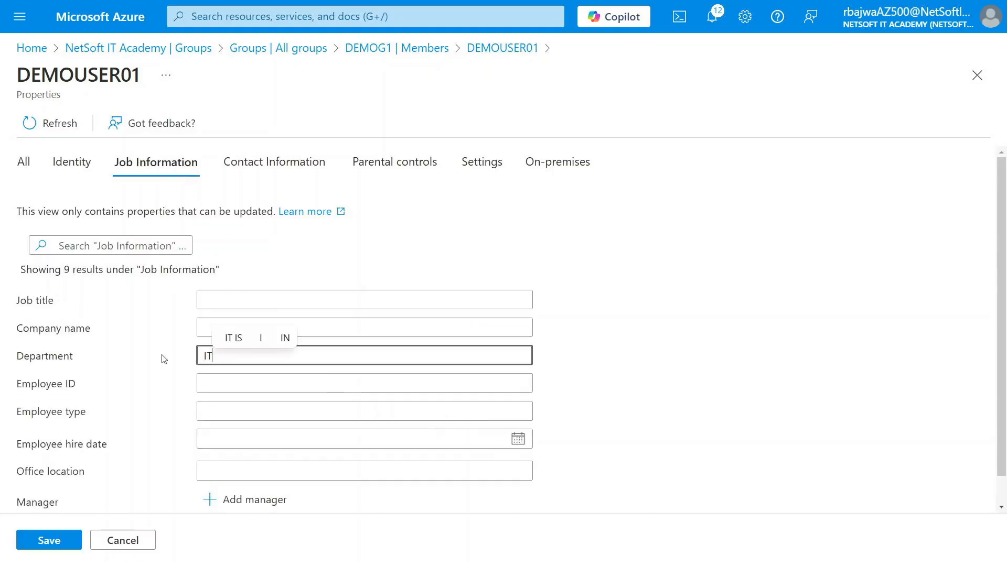
click(49, 540)
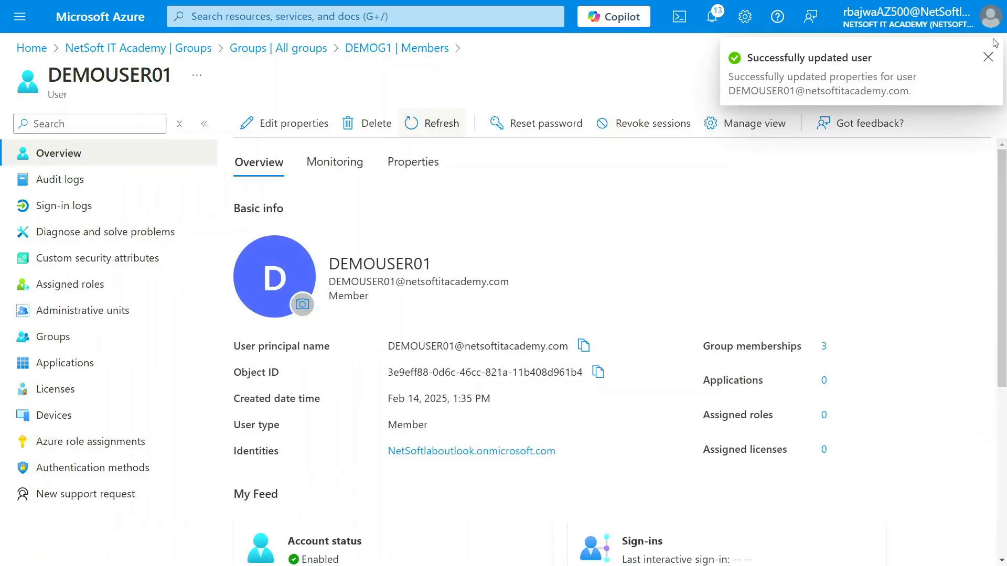
click(987, 57)
click(977, 75)
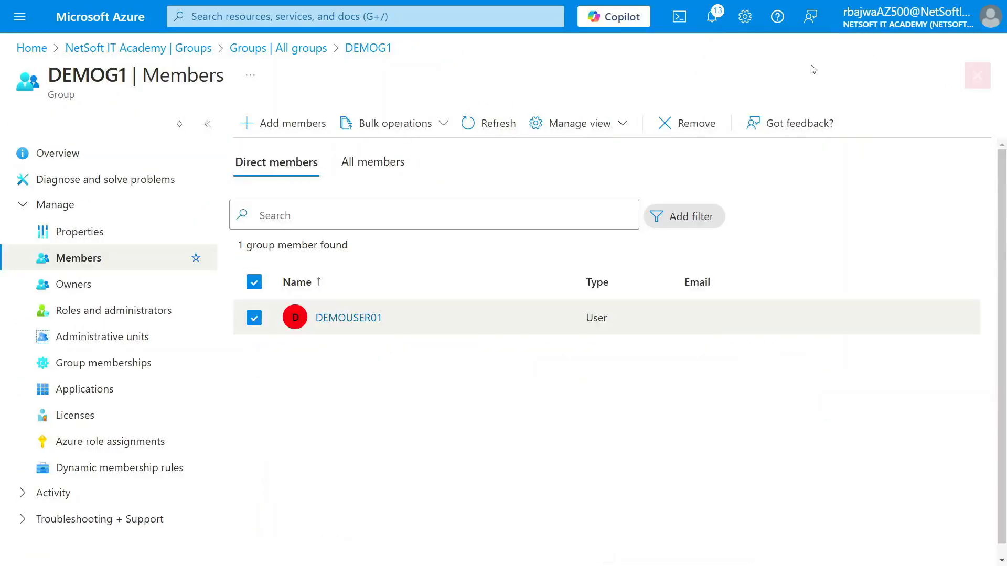
Reopen DEMOG1 from the list of all groups and refresh its direct members
click(291, 49)
click(329, 336)
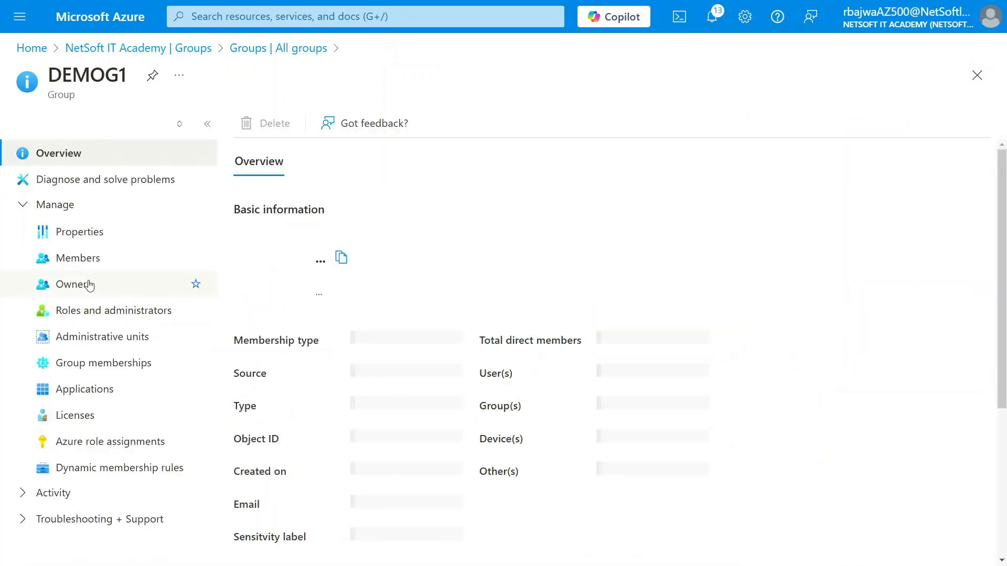
click(76, 259)
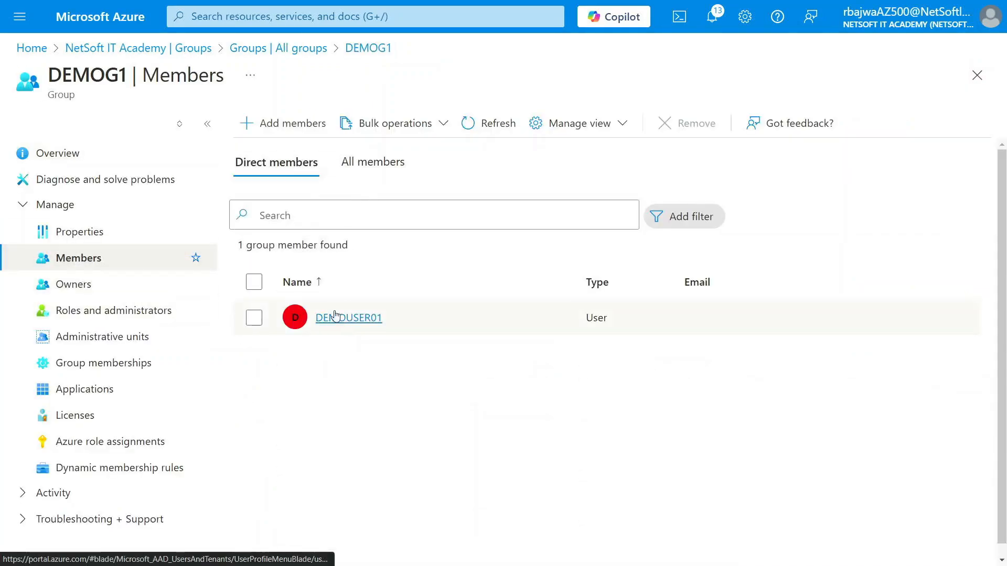
click(493, 131)
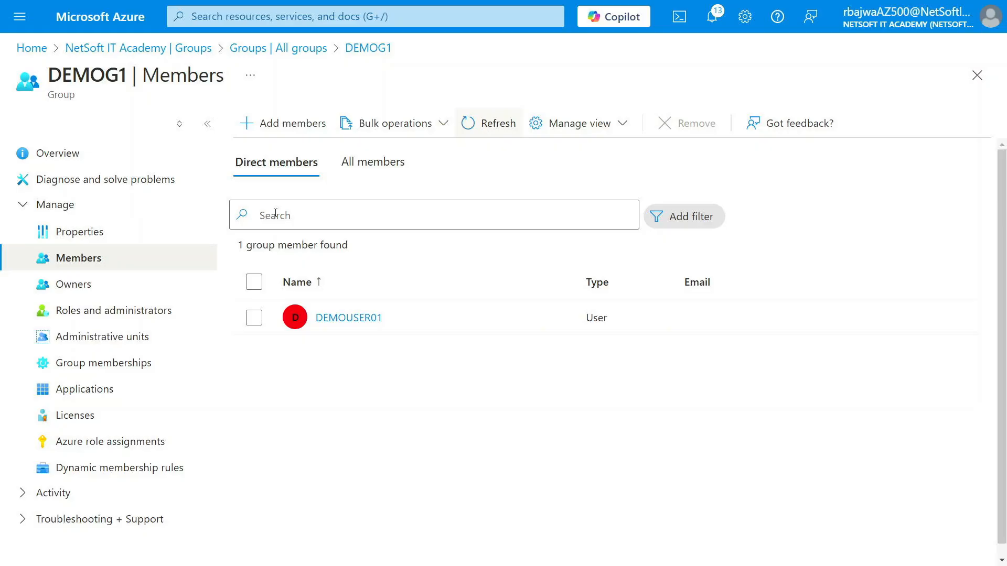
click(484, 133)
Turn Pause processing on and back off in DEMOG1's overview to retrigger its dynamic membership evaluation
click(68, 153)
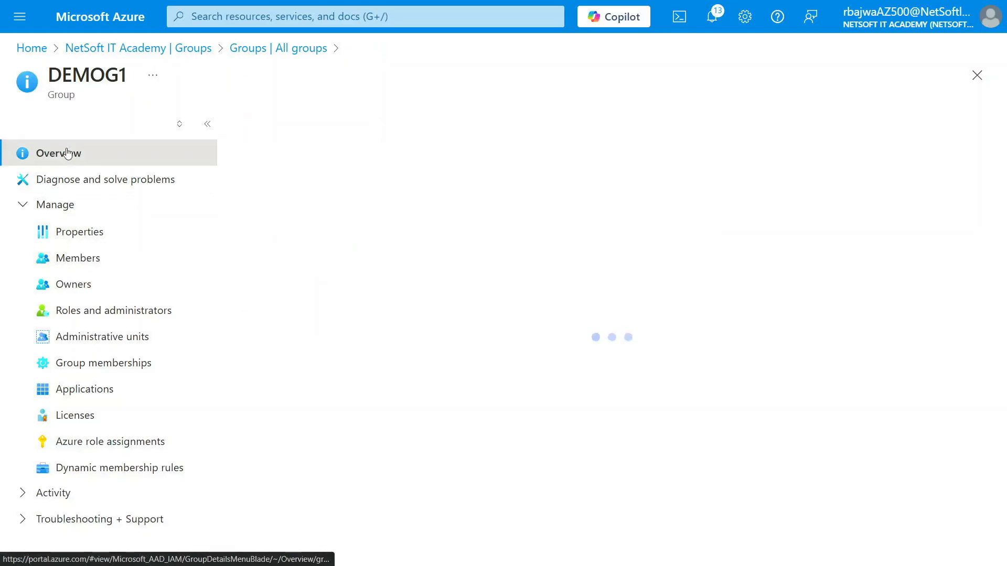
scroll(472, 419, down, 4)
click(404, 299)
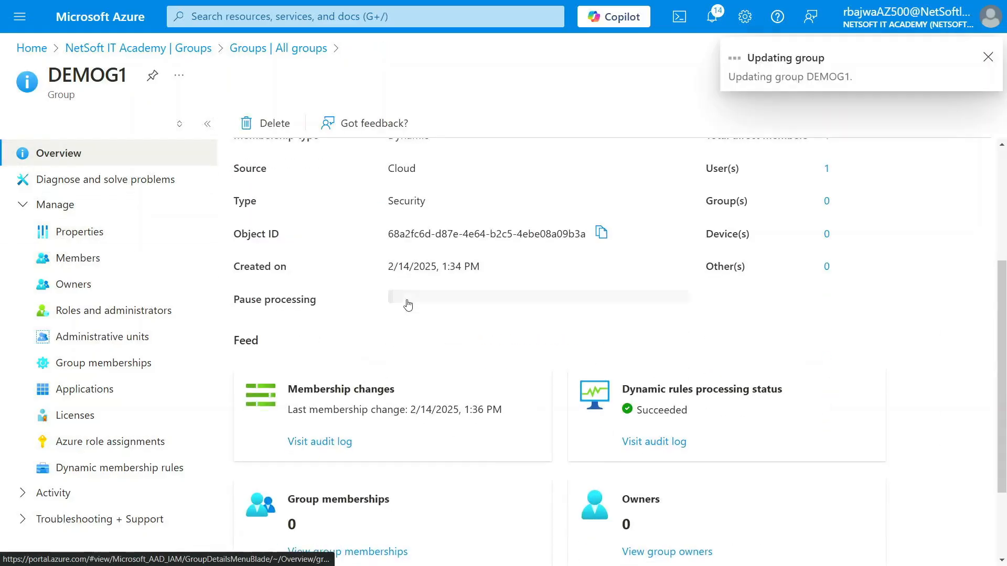
click(405, 300)
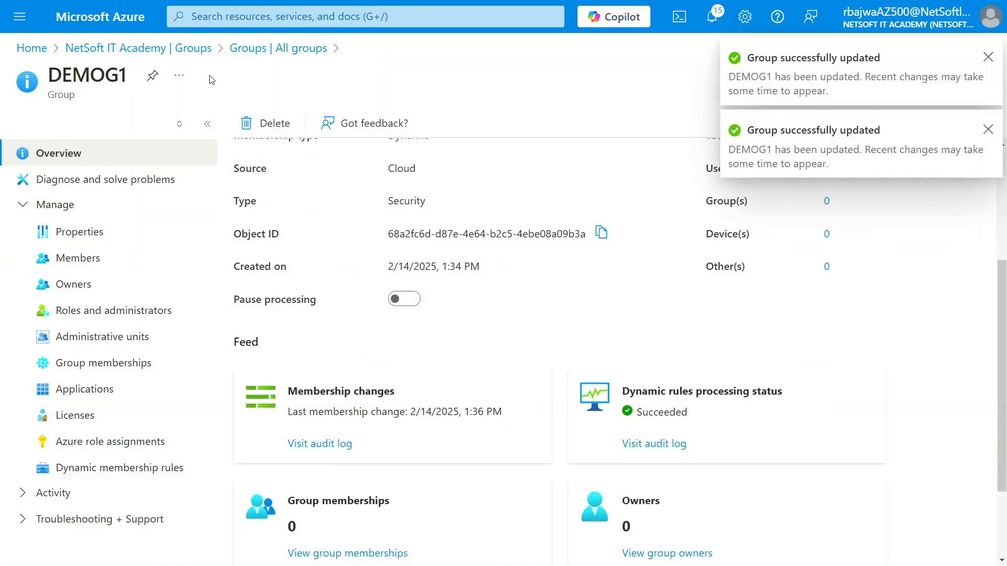
Check DEMOG1's direct members again, refreshing the list and dismissing the update notification
click(78, 258)
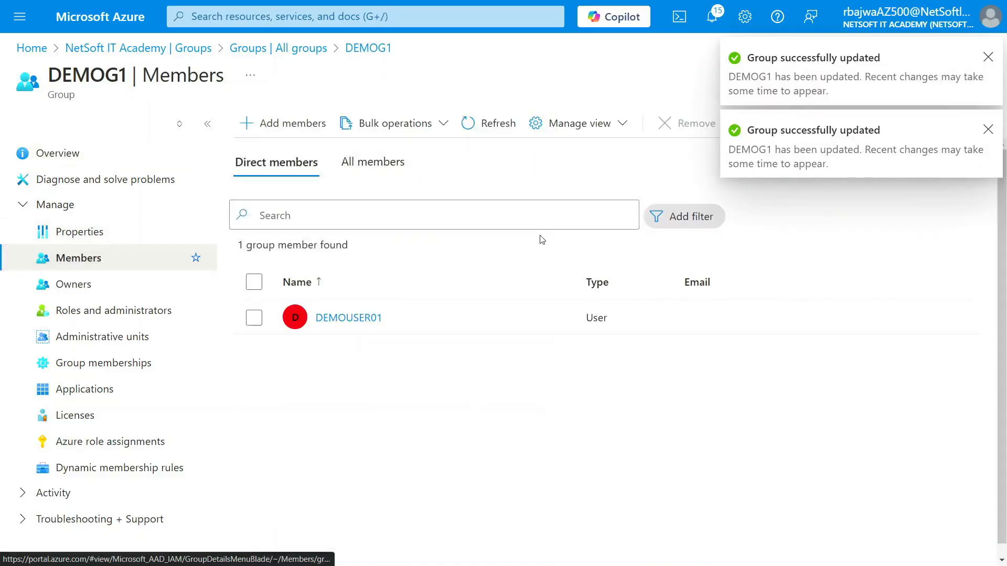
click(472, 123)
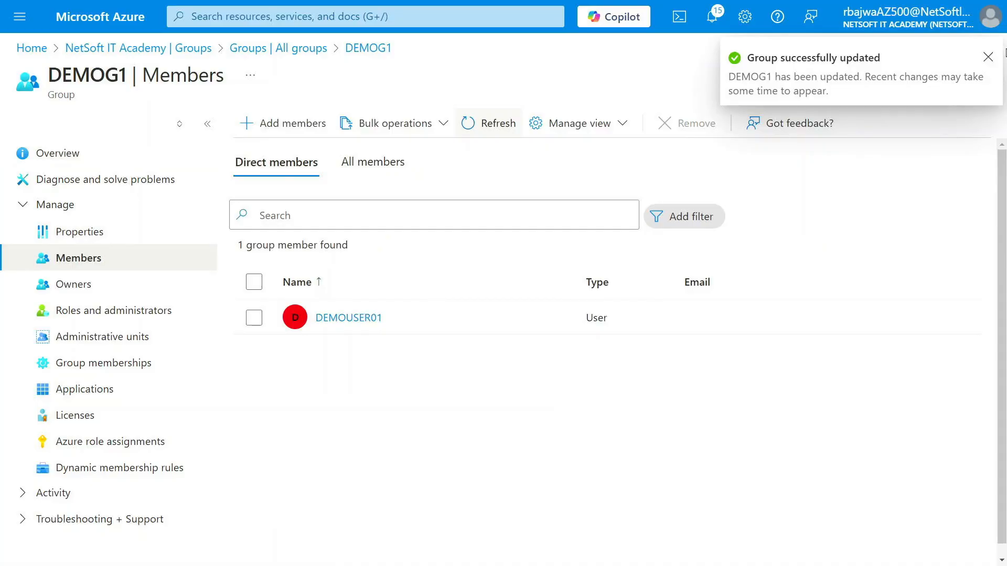
click(986, 58)
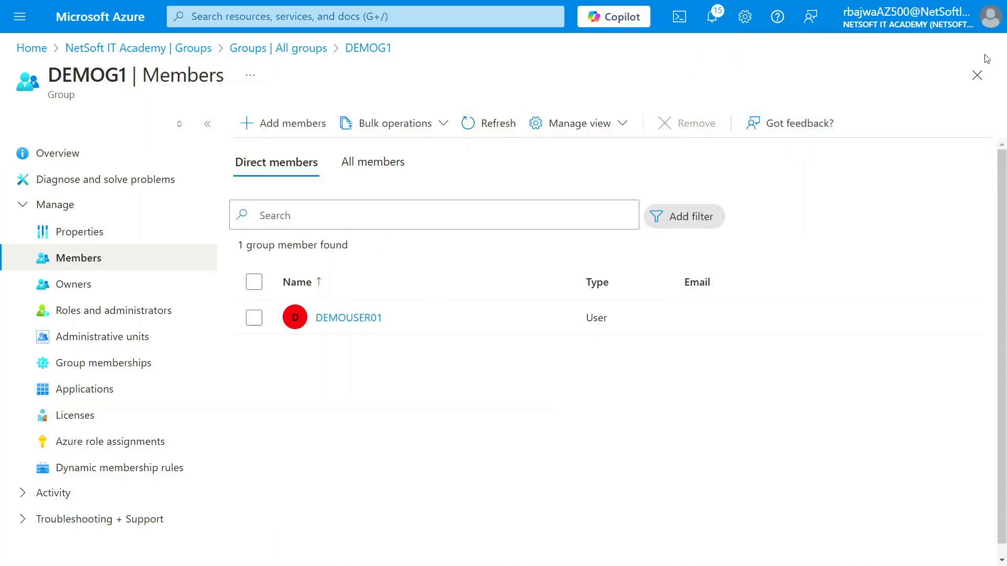
click(512, 123)
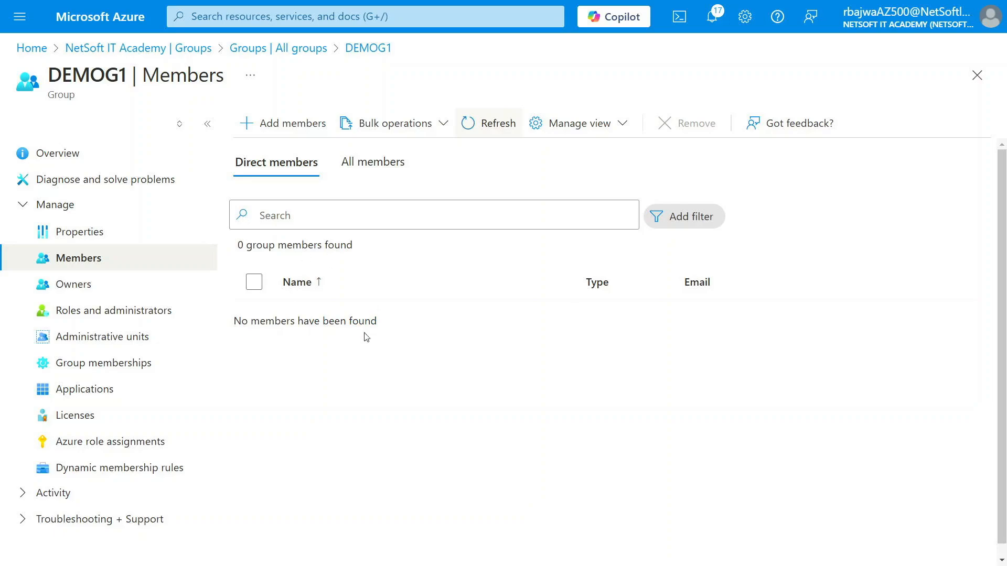
click(477, 135)
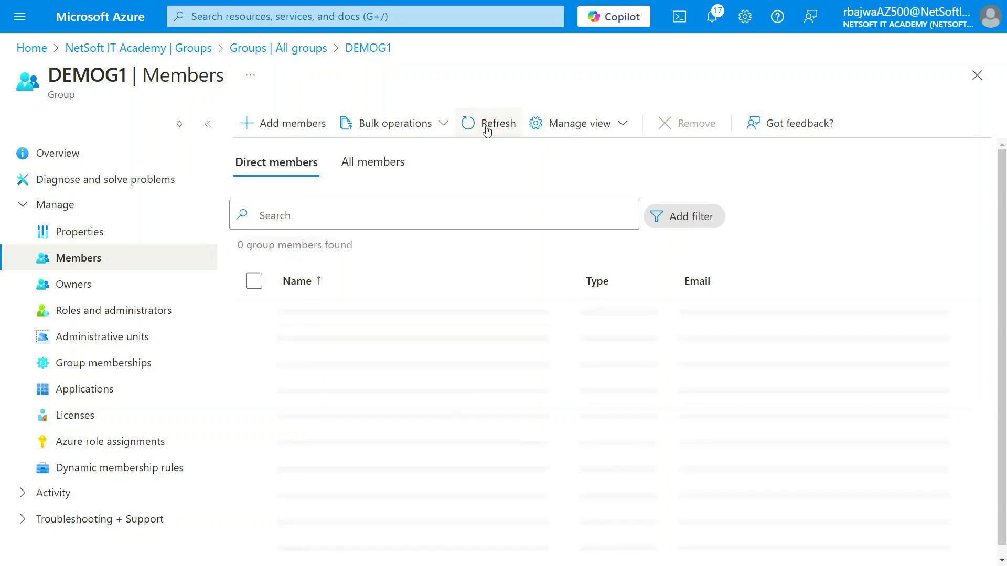
Review the recent portal notifications, close them, and return to the NetSoft IT Academy tenant overview
click(708, 21)
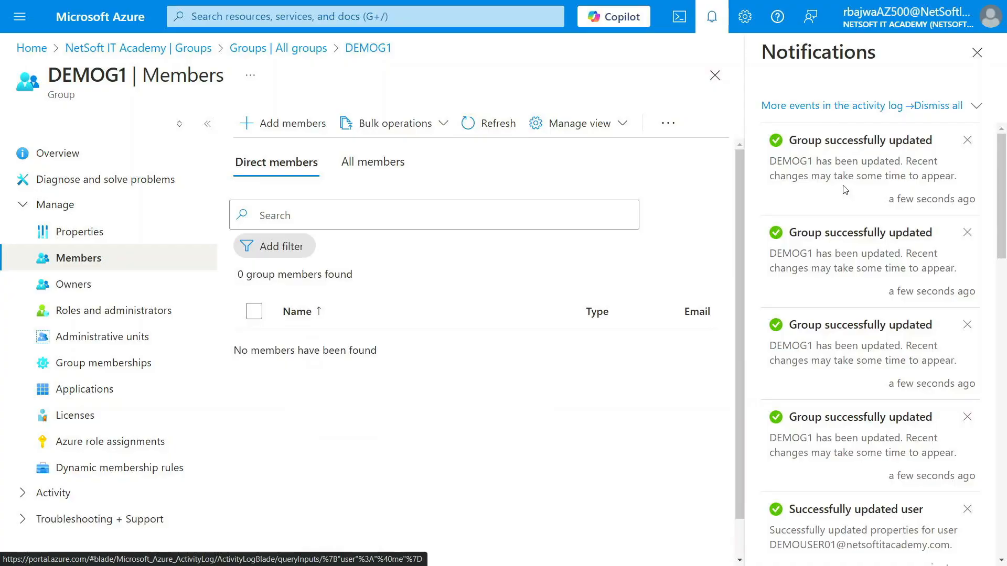
click(977, 52)
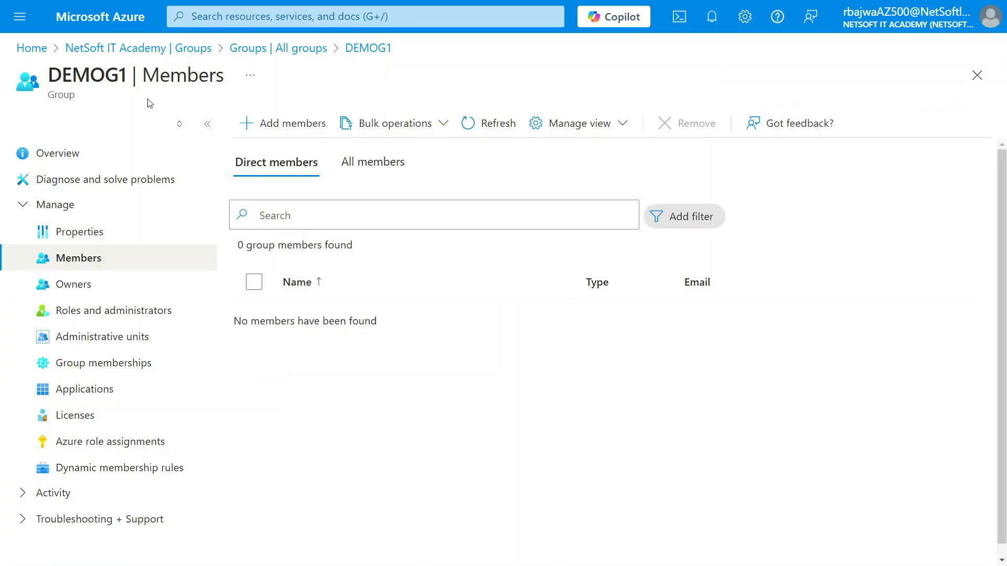
click(133, 48)
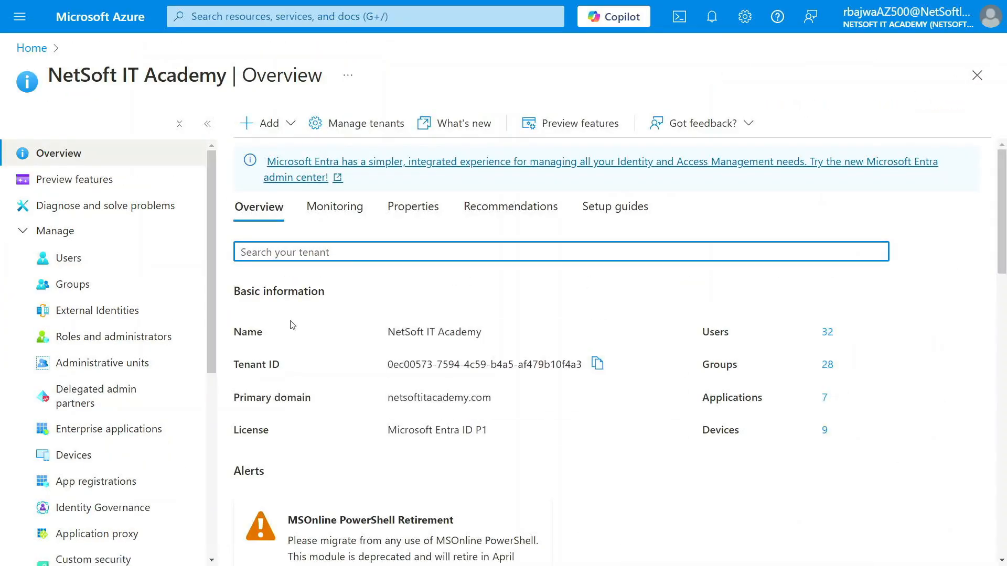